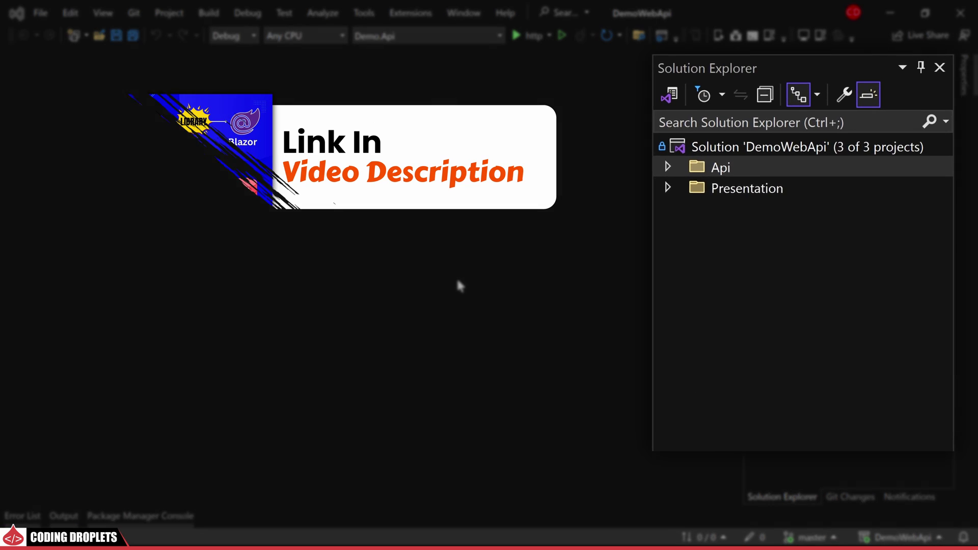
Step: Open ProductController.cs under Api > Demo.Api > Controllers to review its endpoints, then collapse Demo.Api
{"action": "left_click", "coordinate": [654, 172]}
{"action": "left_click", "coordinate": [674, 194]}
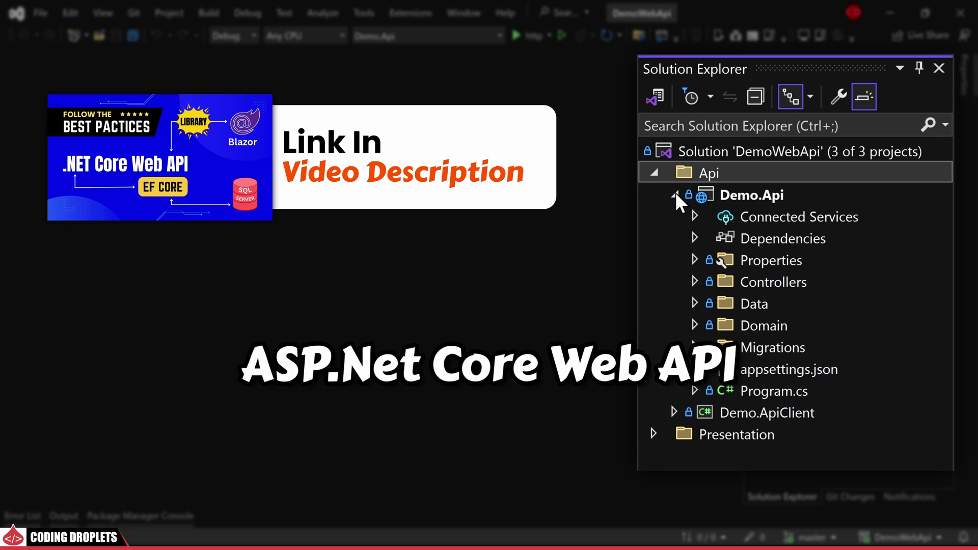
{"action": "left_click", "coordinate": [695, 281]}
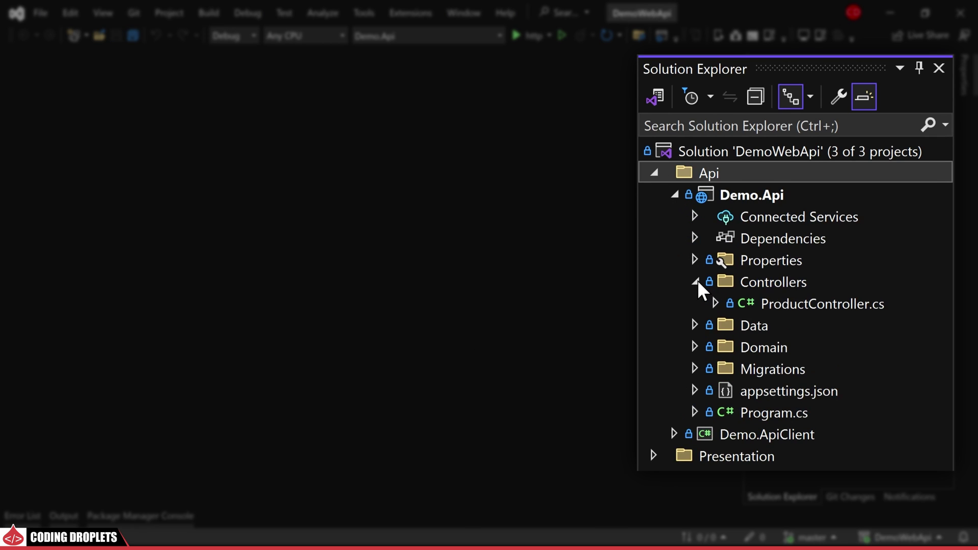
{"action": "double_click", "coordinate": [819, 304]}
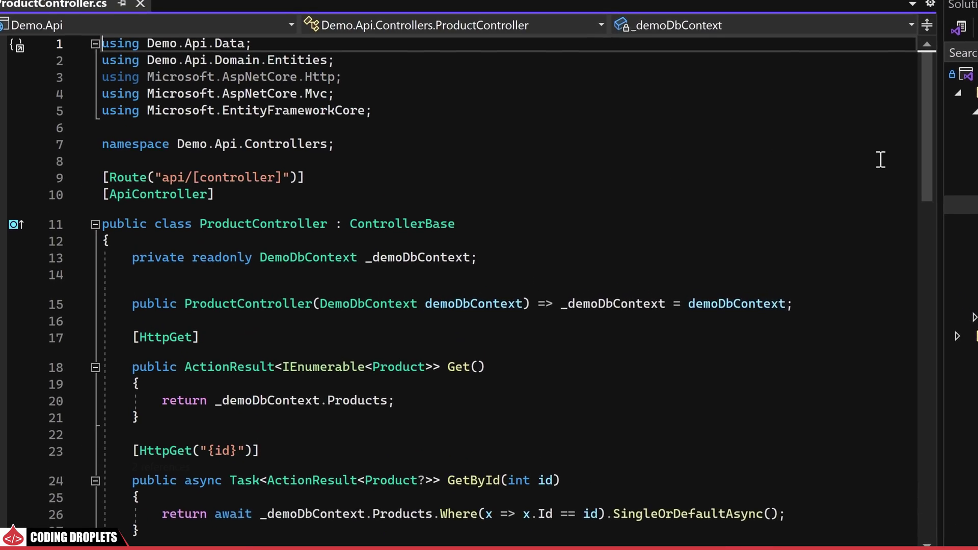
{"action": "scroll", "coordinate": [489, 276], "scroll_direction": "down", "scroll_amount": 1}
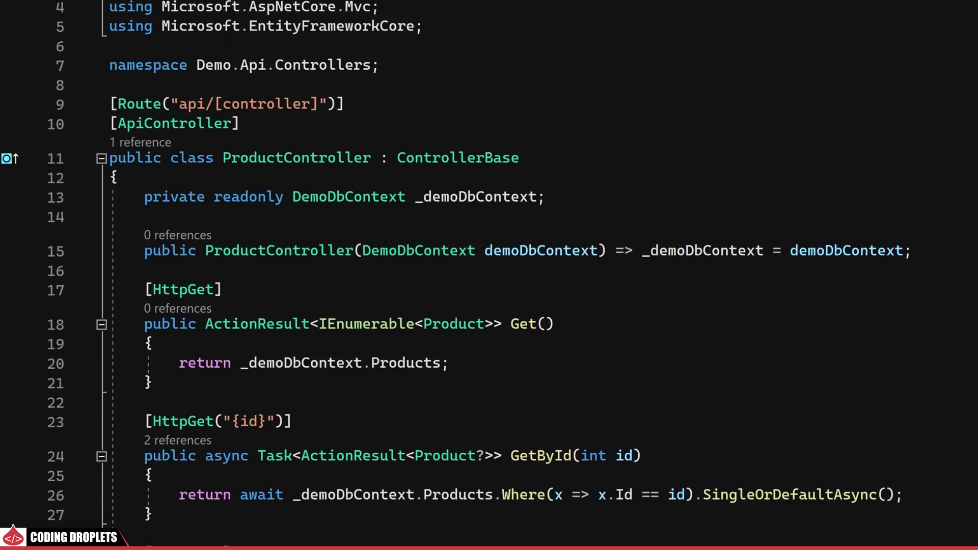
{"action": "scroll", "coordinate": [489, 276], "scroll_direction": "down", "scroll_amount": 1}
{"action": "scroll", "coordinate": [489, 275], "scroll_direction": "down", "scroll_amount": 1}
{"action": "scroll", "coordinate": [489, 275], "scroll_direction": "down", "scroll_amount": 1}
{"action": "scroll", "coordinate": [489, 275], "scroll_direction": "down", "scroll_amount": 1}
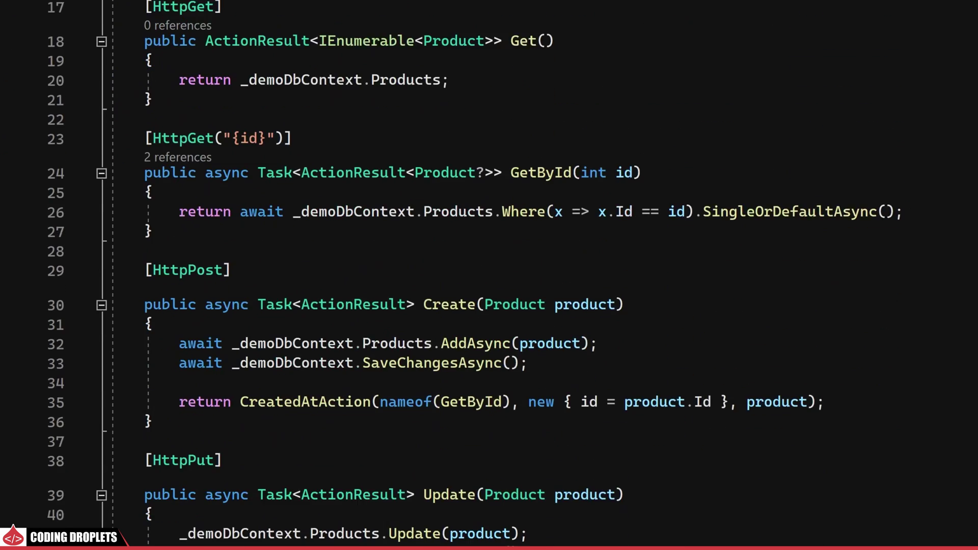
{"action": "scroll", "coordinate": [489, 275], "scroll_direction": "down", "scroll_amount": 1}
{"action": "scroll", "coordinate": [489, 275], "scroll_direction": "down", "scroll_amount": 1}
{"action": "scroll", "coordinate": [489, 276], "scroll_direction": "down", "scroll_amount": 1}
{"action": "scroll", "coordinate": [489, 275], "scroll_direction": "down", "scroll_amount": 1}
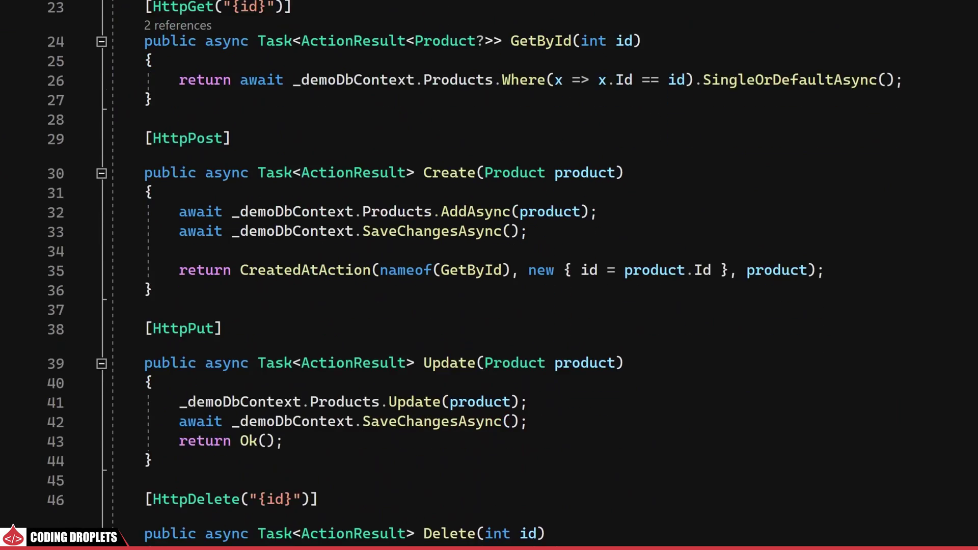
{"action": "scroll", "coordinate": [490, 276], "scroll_direction": "down", "scroll_amount": 1}
{"action": "scroll", "coordinate": [489, 275], "scroll_direction": "down", "scroll_amount": 1}
{"action": "scroll", "coordinate": [489, 275], "scroll_direction": "down", "scroll_amount": 1}
{"action": "scroll", "coordinate": [489, 275], "scroll_direction": "down", "scroll_amount": 1}
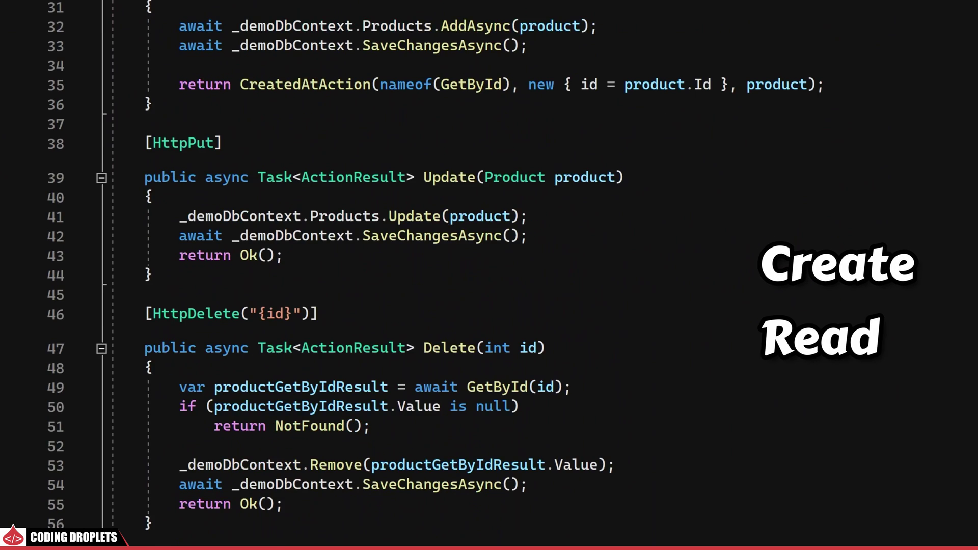
{"action": "scroll", "coordinate": [490, 275], "scroll_direction": "down", "scroll_amount": 1}
{"action": "scroll", "coordinate": [489, 275], "scroll_direction": "down", "scroll_amount": 1}
{"action": "scroll", "coordinate": [490, 275], "scroll_direction": "down", "scroll_amount": 1}
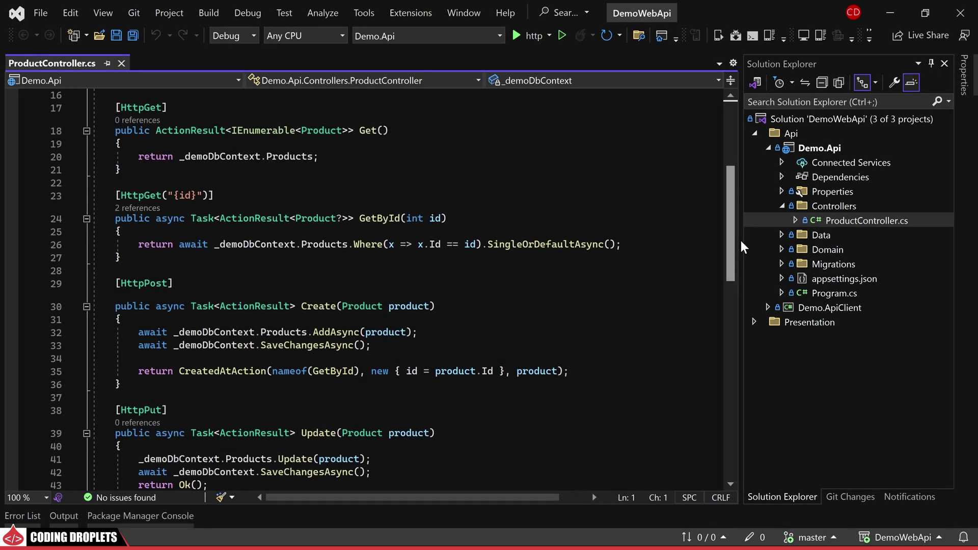
{"action": "left_click_drag", "start_coordinate": [741, 241], "coordinate": [746, 172]}
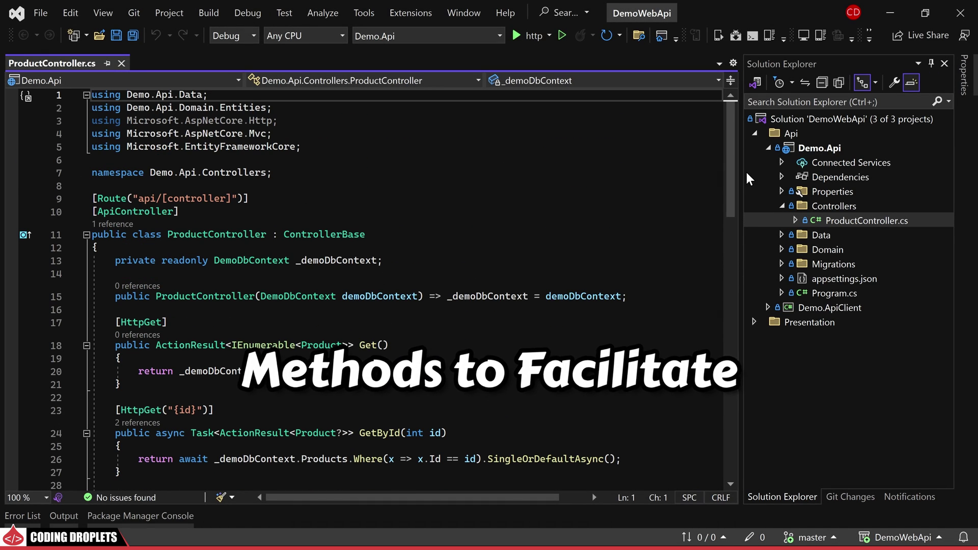
{"action": "left_click", "coordinate": [768, 144]}
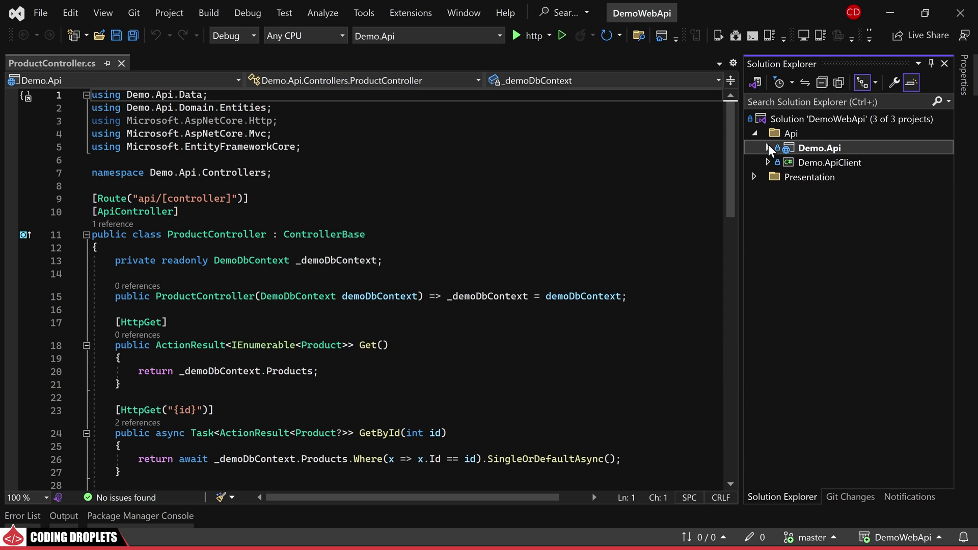
Step: Open DemoApiClientService.cs in Demo.ApiClient and expand Presentation to show Demo.BlazorApp
{"action": "left_click", "coordinate": [768, 164]}
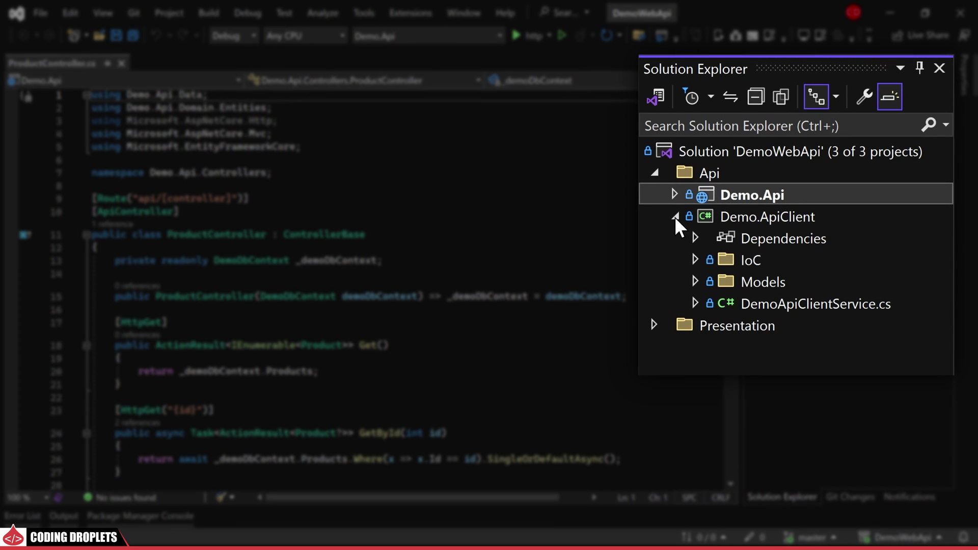
{"action": "double_click", "coordinate": [822, 307]}
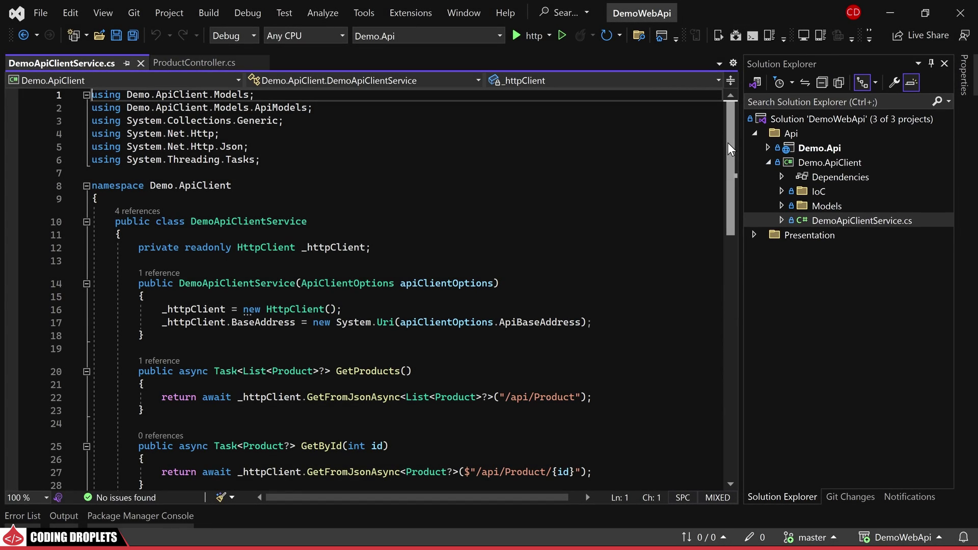
{"action": "mouse_move", "coordinate": [728, 144]}
{"action": "left_mouse_down"}
{"action": "mouse_move", "coordinate": [746, 243]}
{"action": "mouse_move", "coordinate": [743, 137]}
{"action": "left_mouse_up"}
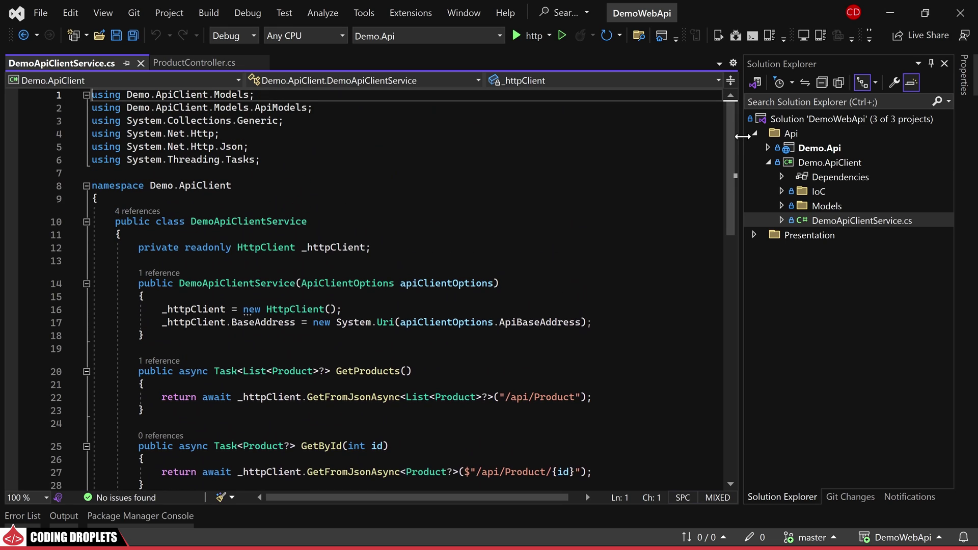
{"action": "left_click", "coordinate": [755, 234]}
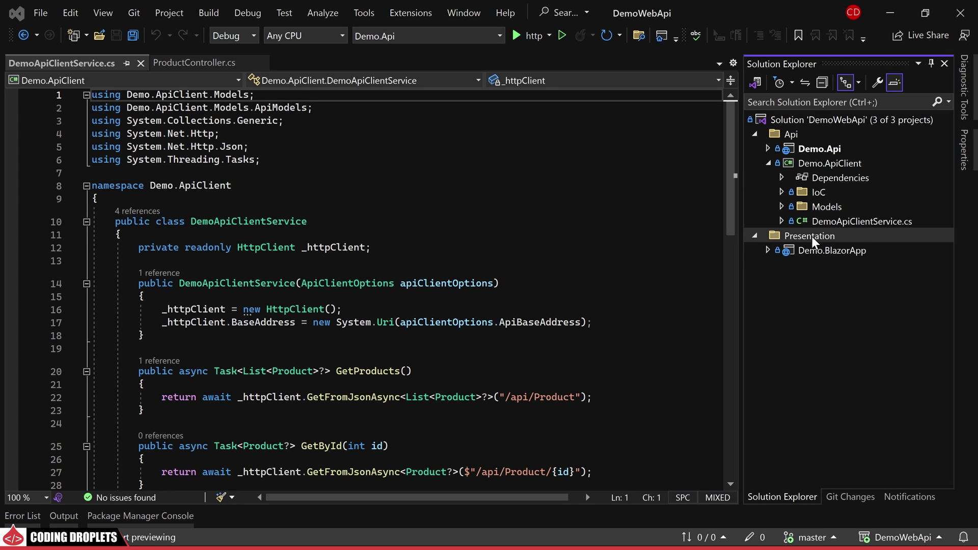
Step: Create Demo.MauiApiConsumer from the .NET MAUI App template in the Presentation folder, targeting .NET 7.0
{"action": "right_click", "coordinate": [855, 236]}
{"action": "mouse_move", "coordinate": [737, 283]}
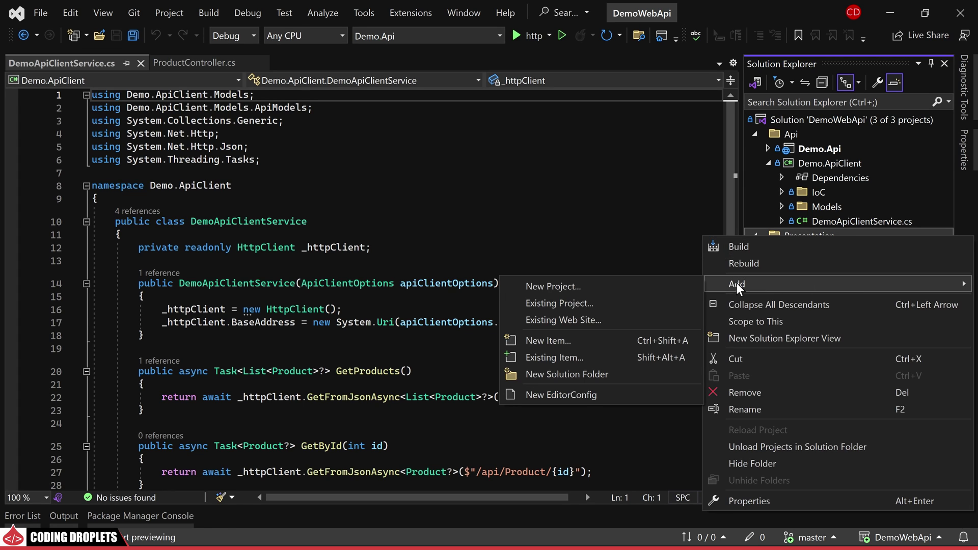
{"action": "left_click", "coordinate": [662, 284]}
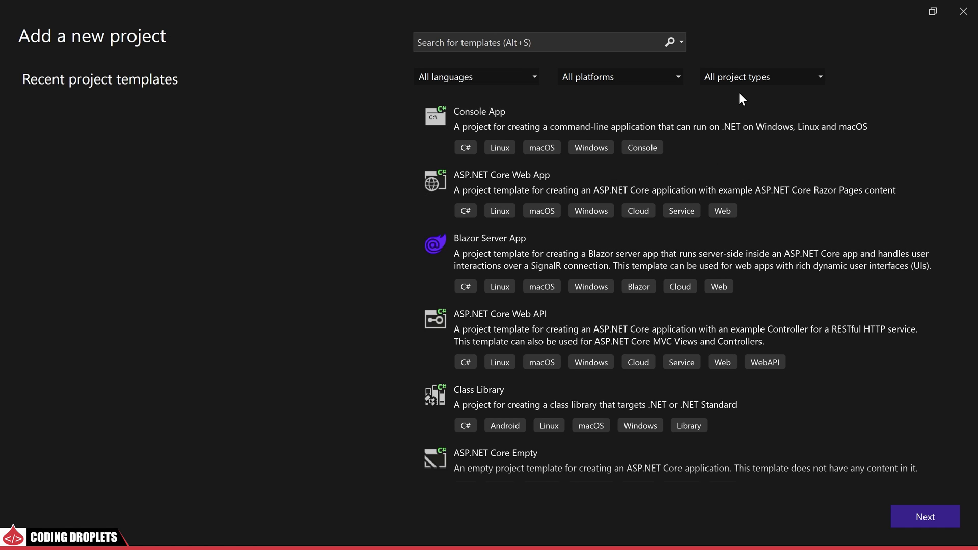
{"action": "left_click", "coordinate": [742, 80]}
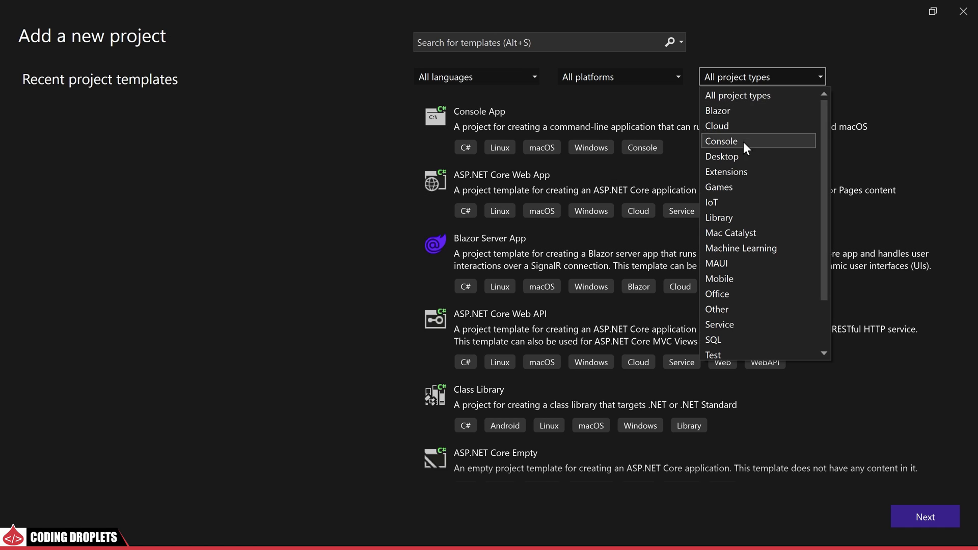
{"action": "left_click", "coordinate": [736, 261]}
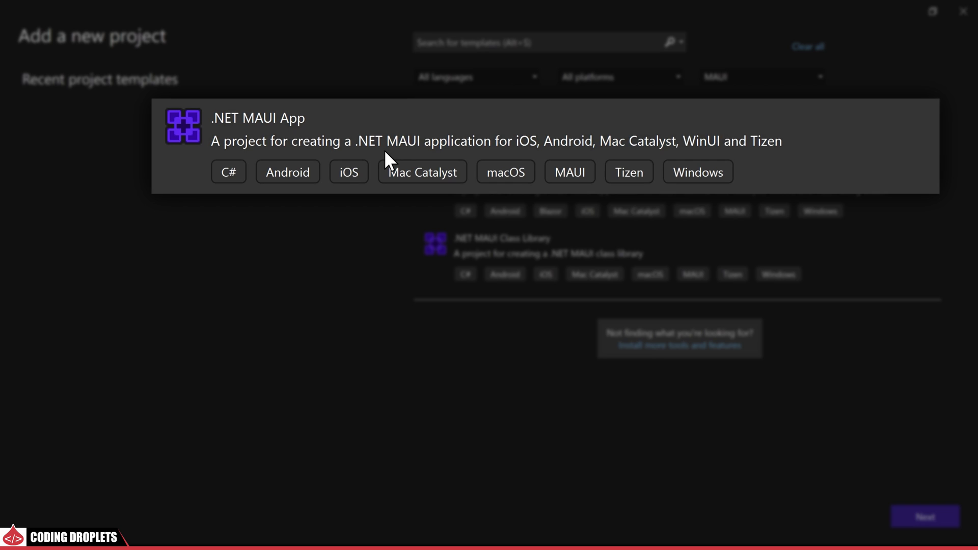
{"action": "left_click", "coordinate": [938, 516]}
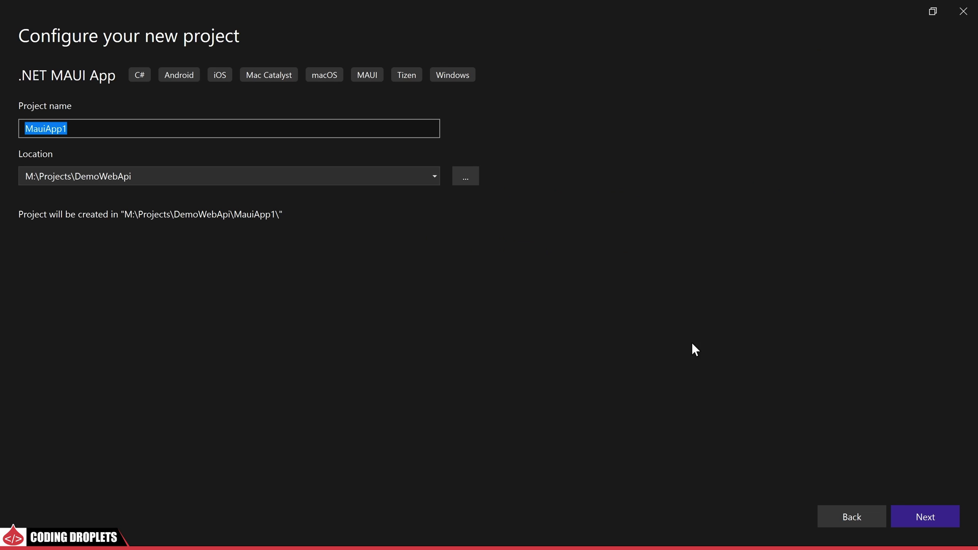
{"action": "key", "text": "Tab"}
{"action": "left_click", "coordinate": [372, 180]}
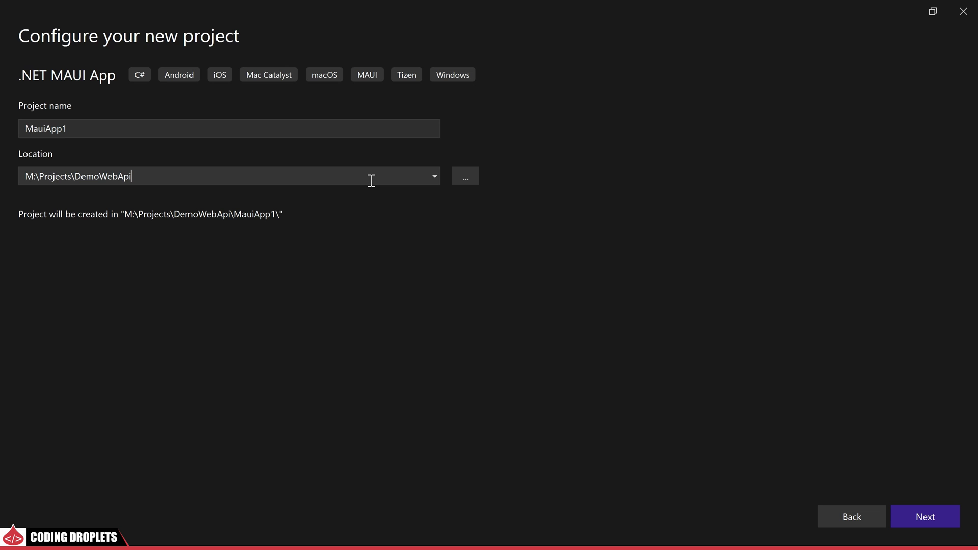
{"action": "type", "text": "\\Presentation"}
{"action": "left_click", "coordinate": [324, 135]}
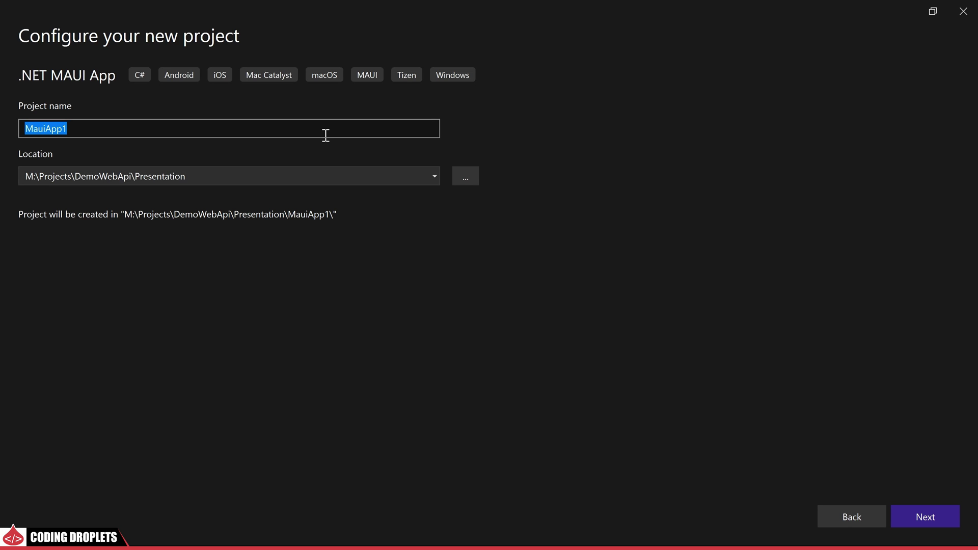
{"action": "type", "text": "Demo.MauiApiConsumer"}
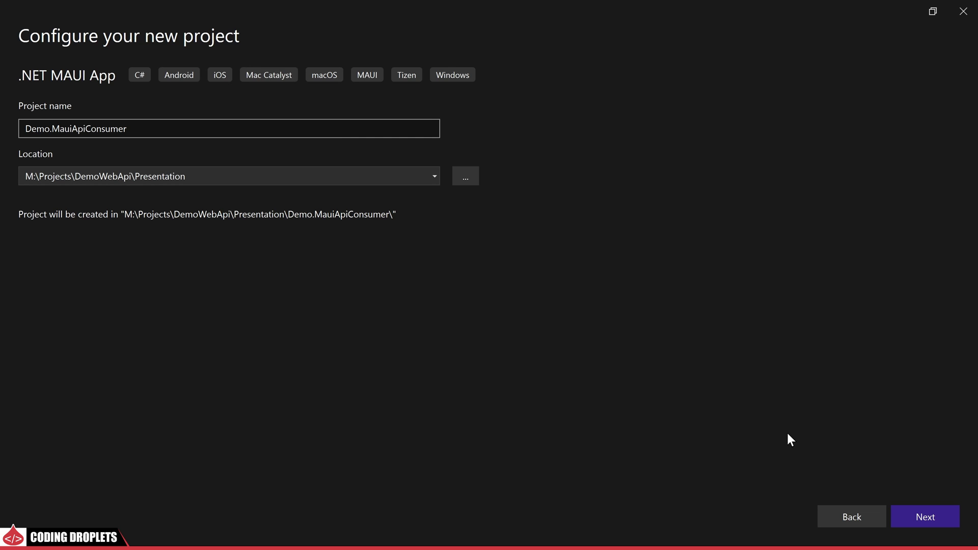
{"action": "left_click", "coordinate": [915, 507]}
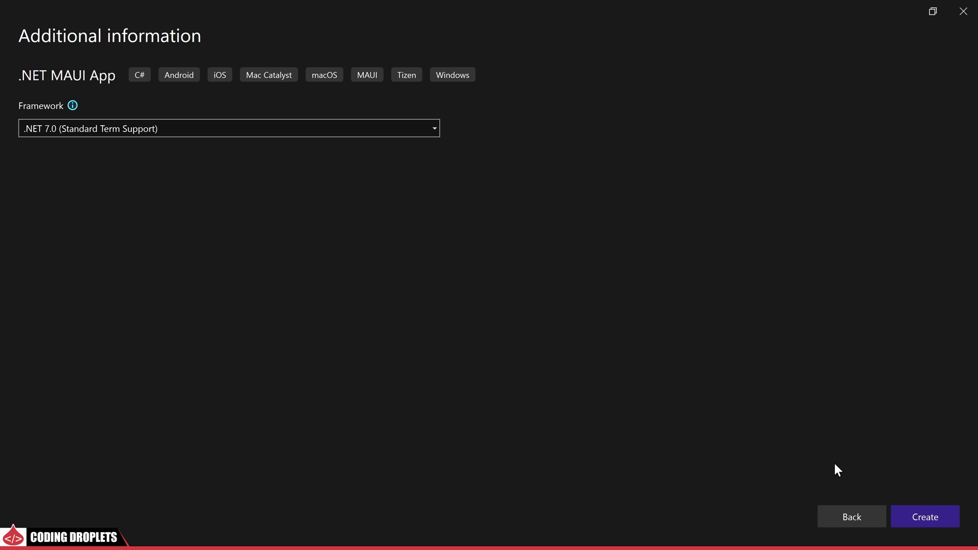
{"action": "left_click", "coordinate": [919, 521]}
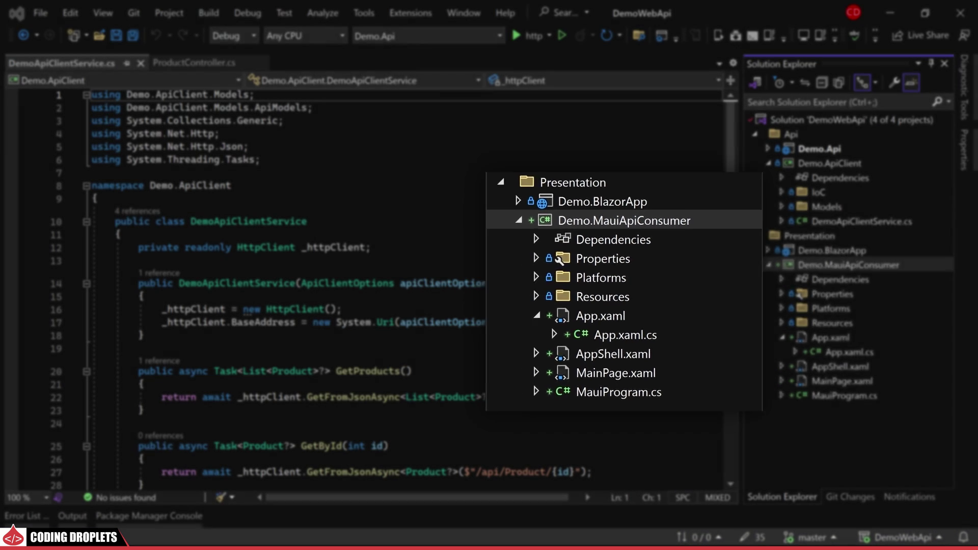
Step: Create a Pages folder in the Demo.MauiApiConsumer project
{"action": "right_click", "coordinate": [812, 264]}
{"action": "mouse_move", "coordinate": [846, 281]}
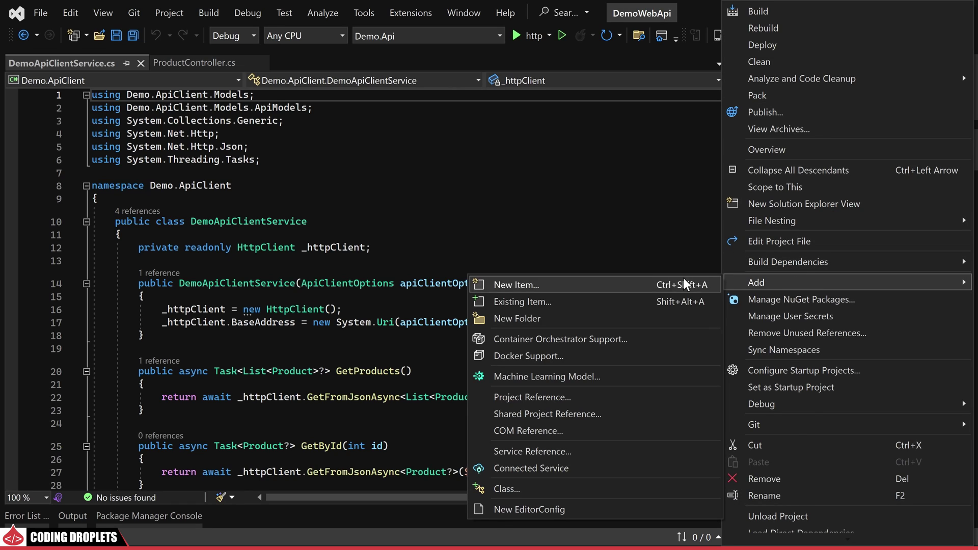
{"action": "left_click", "coordinate": [589, 314]}
{"action": "type", "text": "Pages"}
{"action": "key", "text": "Return"}
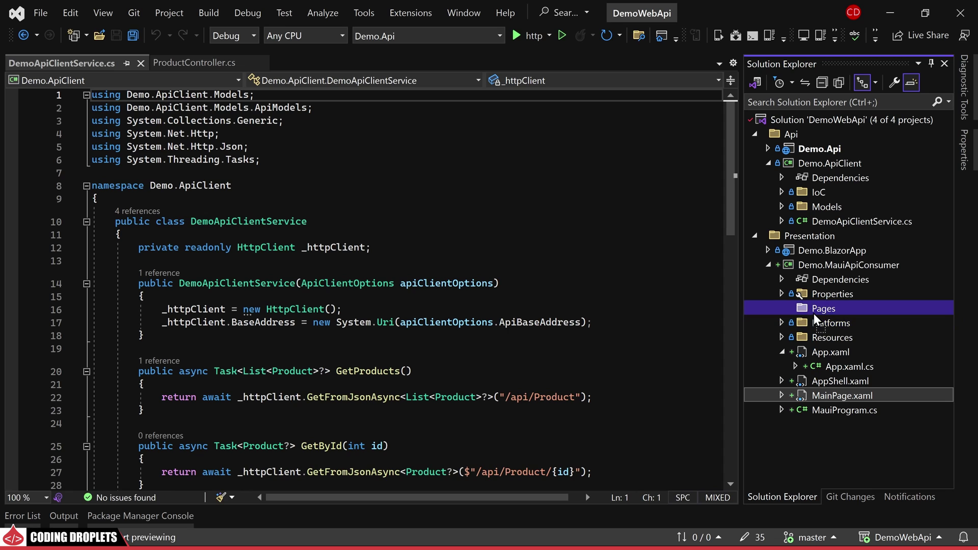
Step: Move MainPage.xaml into the Pages folder and update its namespaces
{"action": "left_click_drag", "start_coordinate": [839, 396], "coordinate": [813, 310]}
{"action": "left_click", "coordinate": [573, 317]}
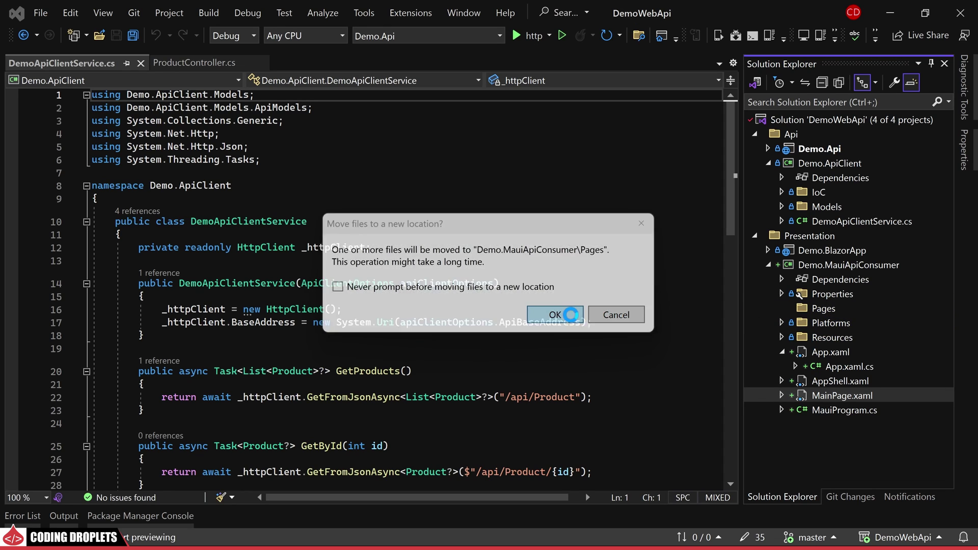
{"action": "left_click", "coordinate": [556, 309]}
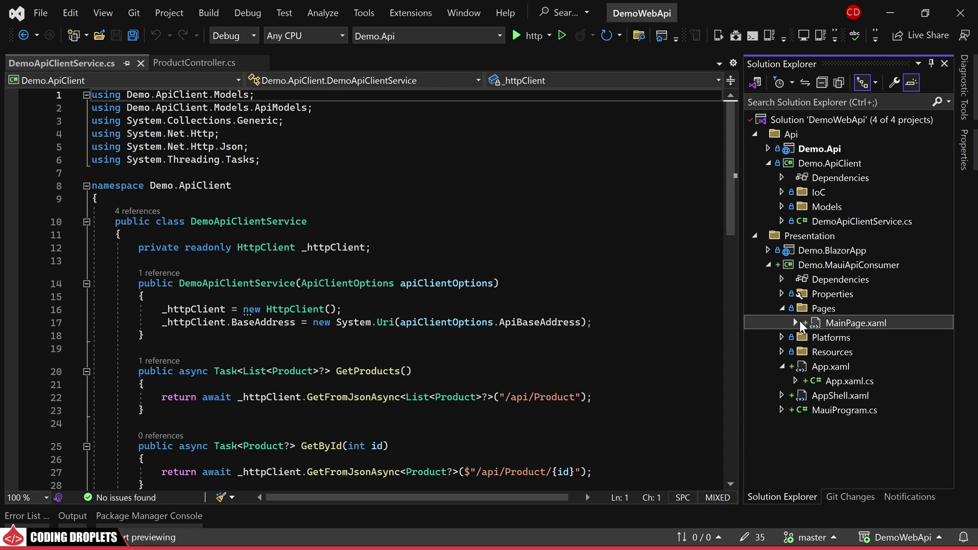
Step: Delete the template ScrollView block from MainPage.xaml
{"action": "double_click", "coordinate": [827, 323]}
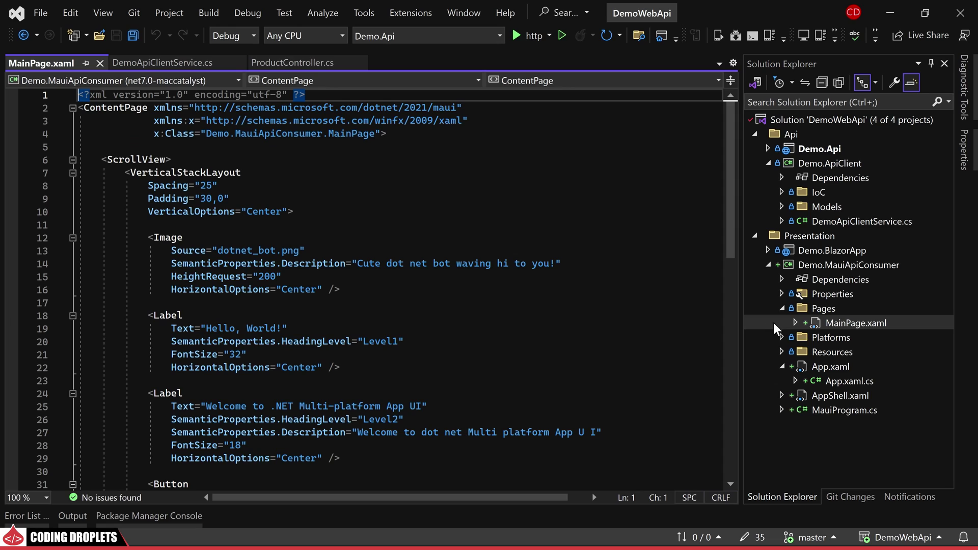
{"action": "left_click", "coordinate": [73, 160]}
{"action": "left_click_drag", "start_coordinate": [101, 160], "coordinate": [215, 165]}
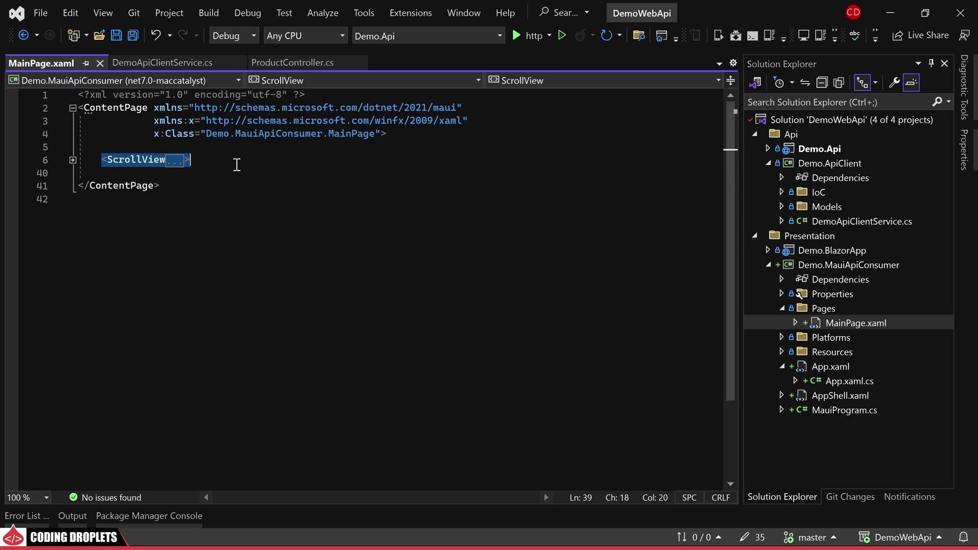
{"action": "key", "text": "Delete"}
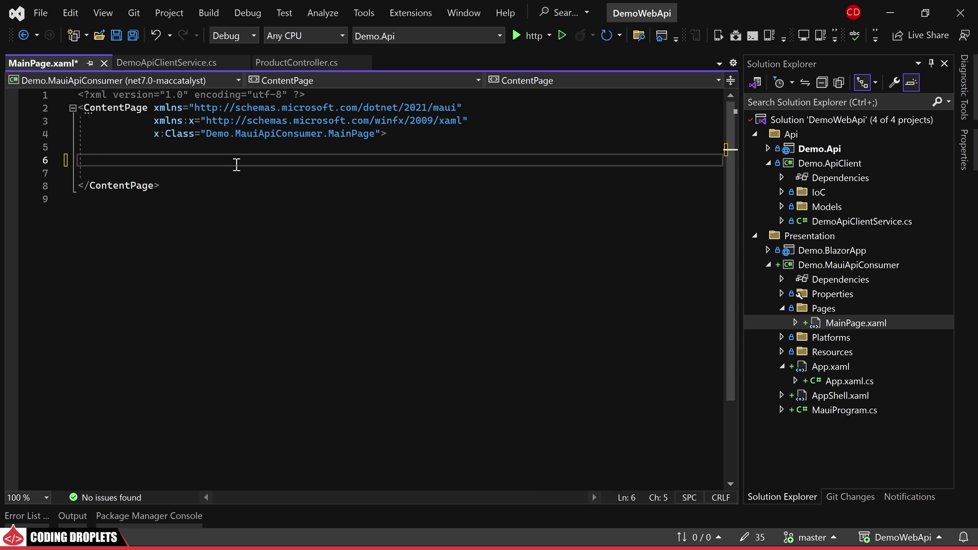
Step: Remove the count field and OnCounterClicked method from MainPage.xaml.cs, then save all files
{"action": "left_click", "coordinate": [795, 323]}
{"action": "left_click", "coordinate": [849, 338]}
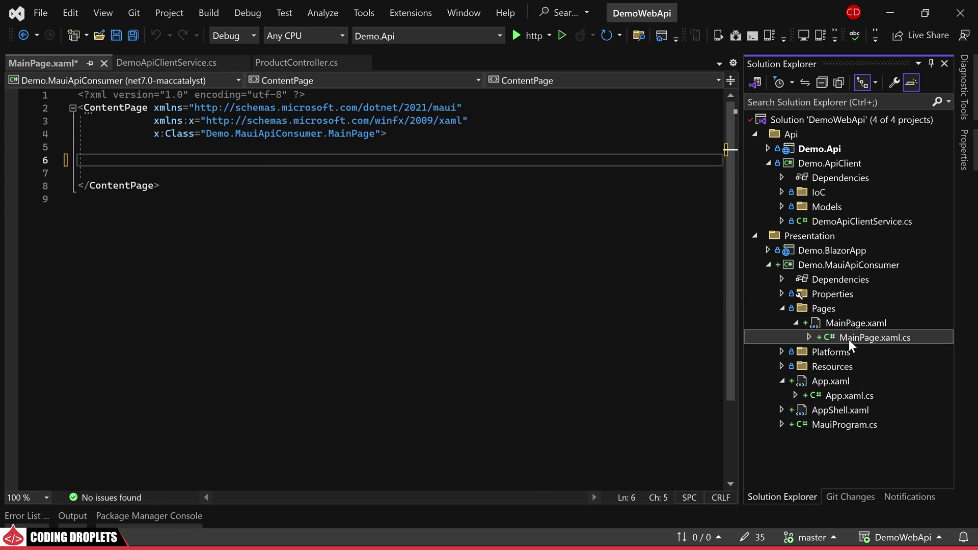
{"action": "double_click", "coordinate": [849, 340]}
{"action": "left_click", "coordinate": [137, 192]}
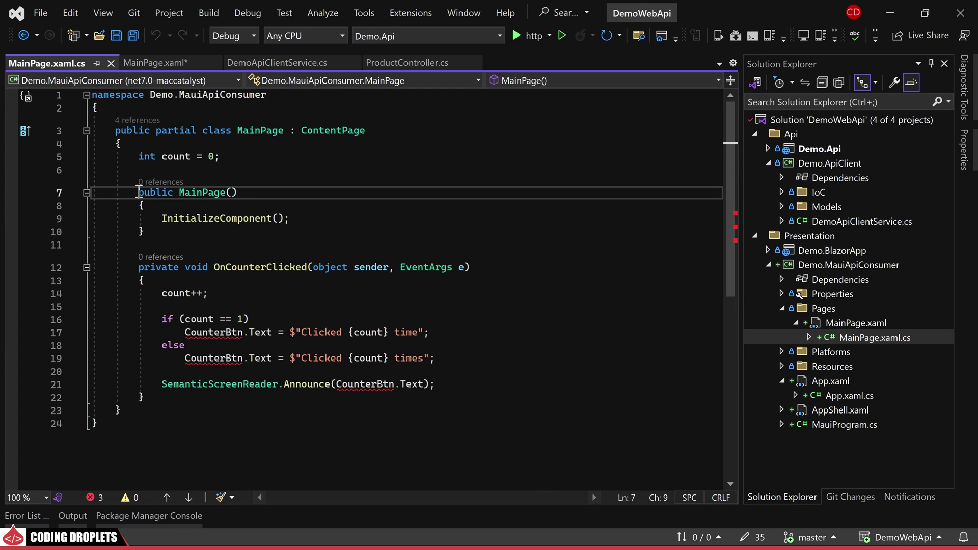
{"action": "left_click_drag", "start_coordinate": [138, 192], "coordinate": [138, 156]}
{"action": "key", "text": "Delete"}
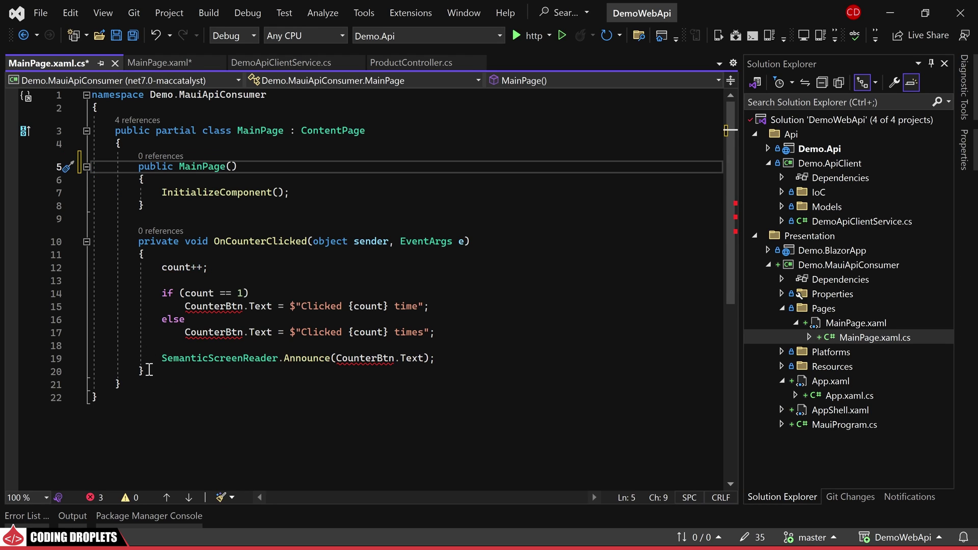
{"action": "left_click_drag", "start_coordinate": [149, 370], "coordinate": [162, 206]}
{"action": "key", "text": "Delete"}
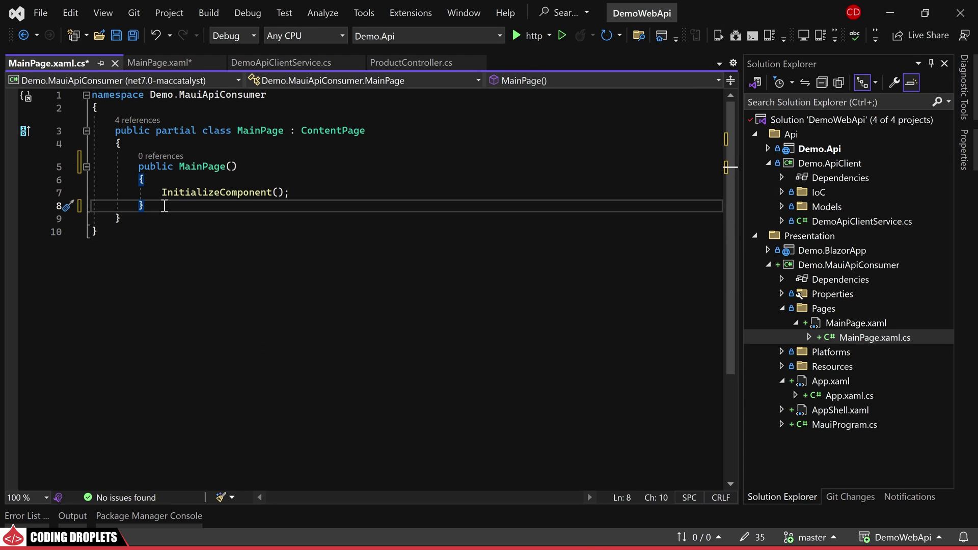
{"action": "key", "text": "ctrl+shift+s"}
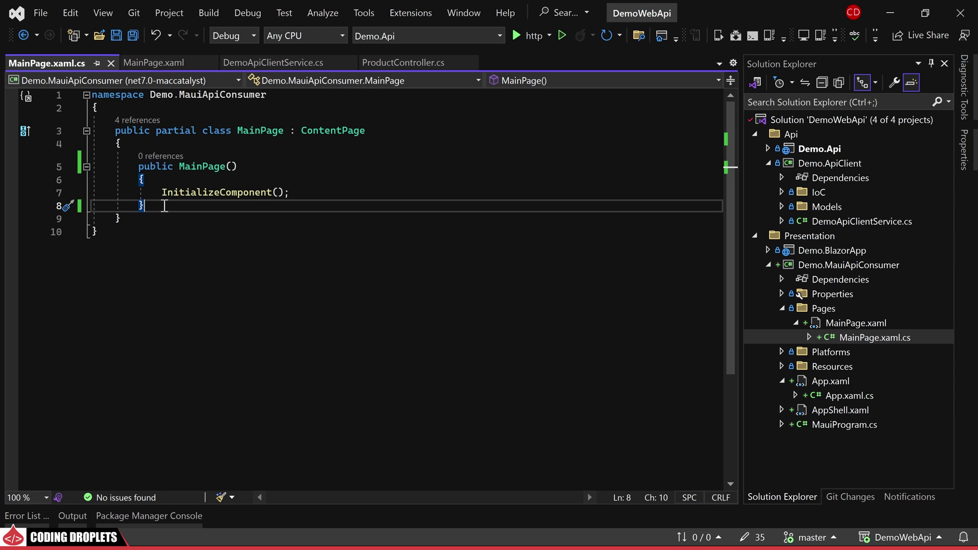
Step: Add a project reference to Demo.ApiClient from the Dependencies node
{"action": "right_click", "coordinate": [830, 283]}
{"action": "left_click", "coordinate": [829, 294]}
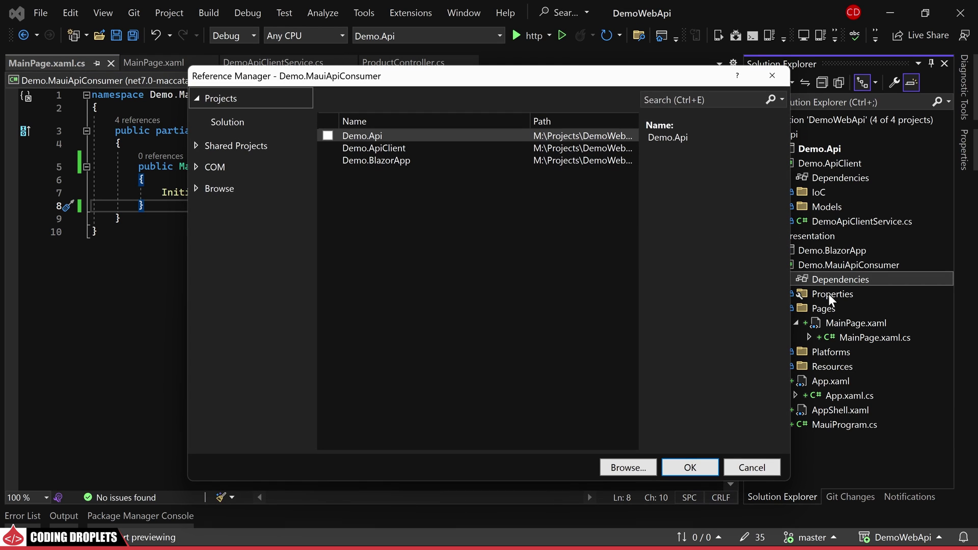
{"action": "left_click", "coordinate": [372, 148]}
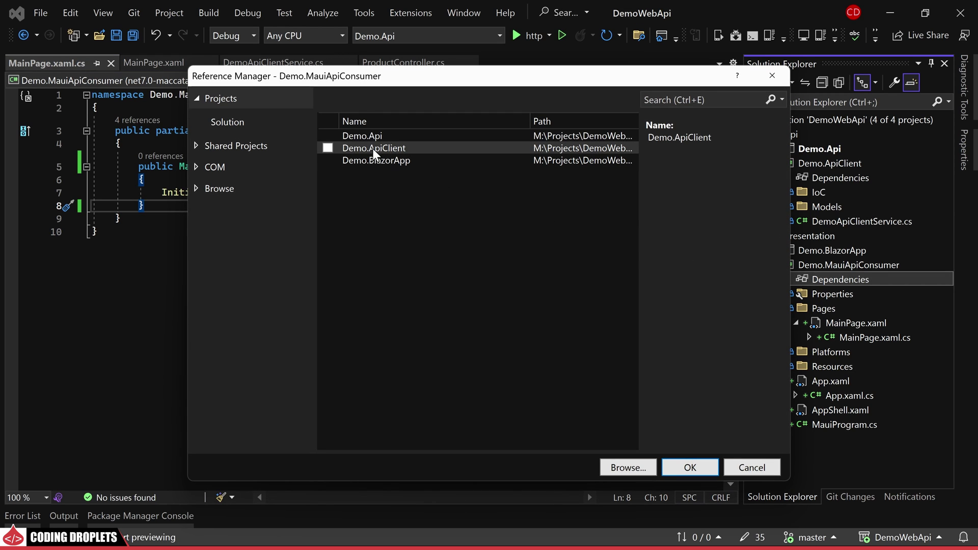
{"action": "left_click", "coordinate": [688, 465]}
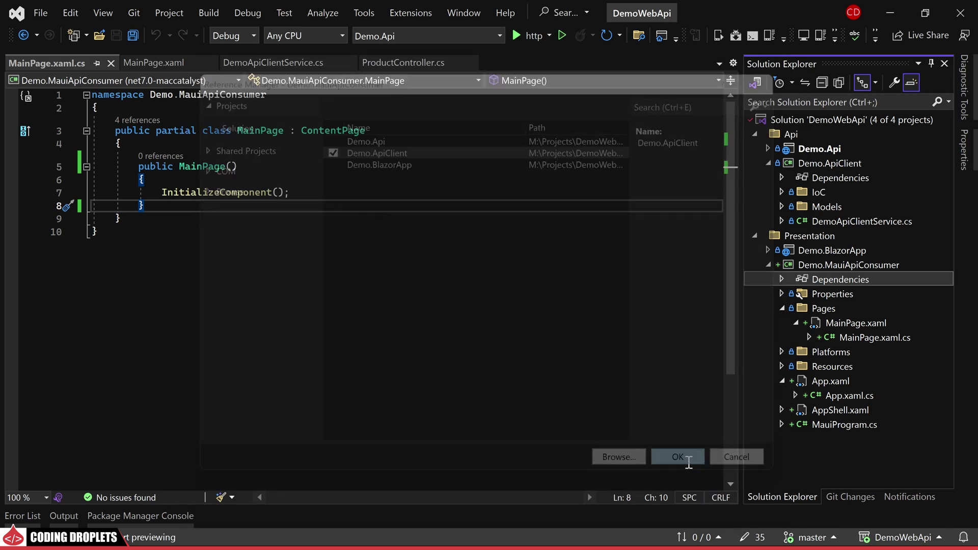
Step: Confirm Demo.ApiClient appears under Dependencies > net7.0-android > Projects
{"action": "left_click", "coordinate": [782, 280]}
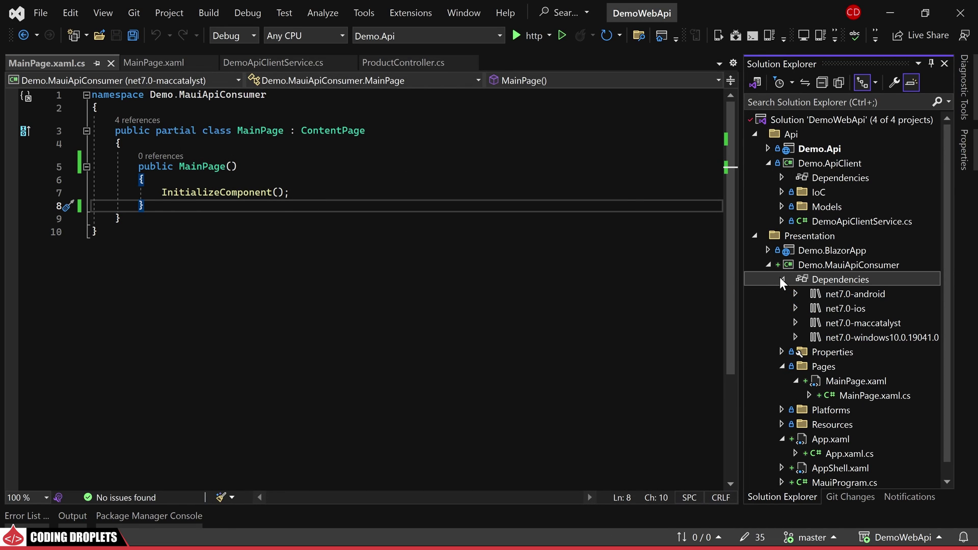
{"action": "left_click", "coordinate": [795, 294]}
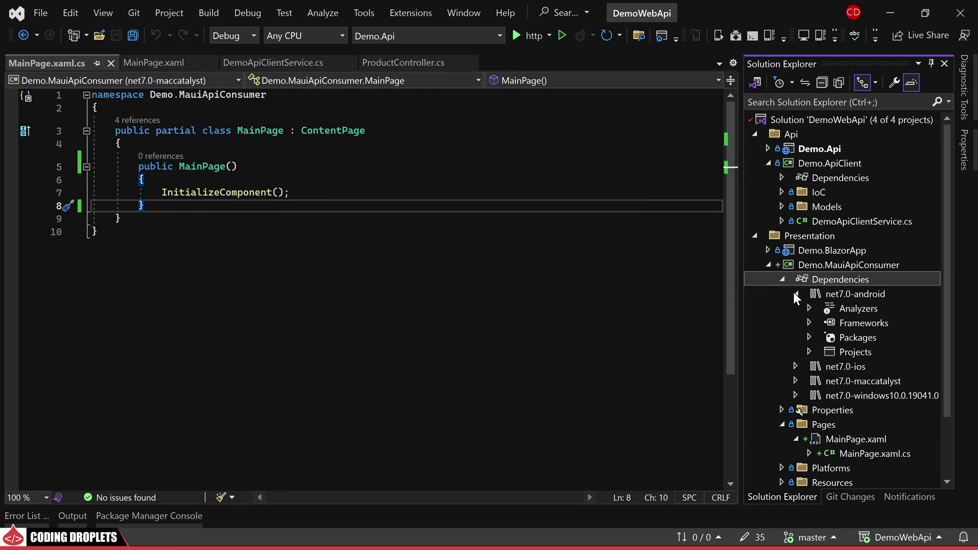
{"action": "left_click", "coordinate": [810, 352]}
{"action": "left_click", "coordinate": [845, 369]}
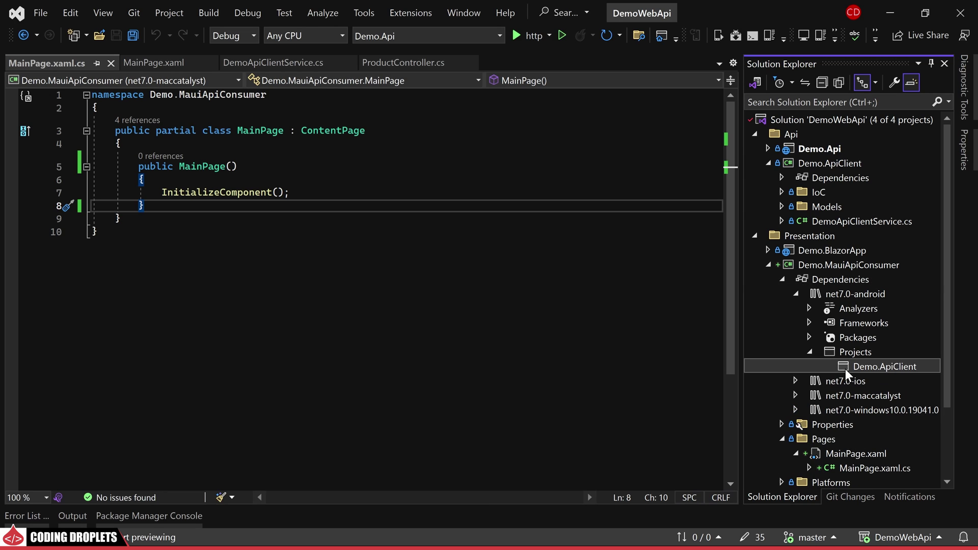
{"action": "left_click", "coordinate": [782, 280]}
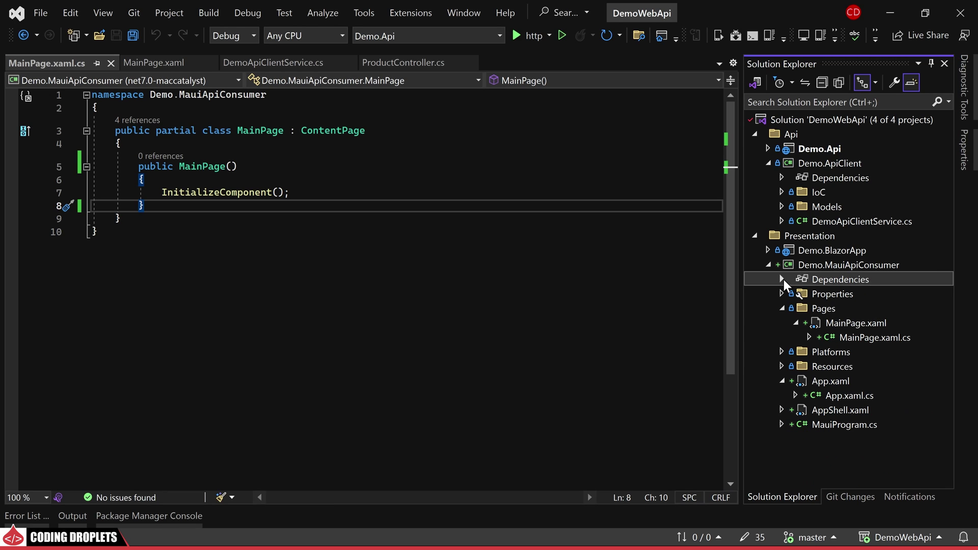
Step: Open MauiProgram.cs and close all other open files
{"action": "double_click", "coordinate": [823, 427]}
{"action": "right_click", "coordinate": [60, 65]}
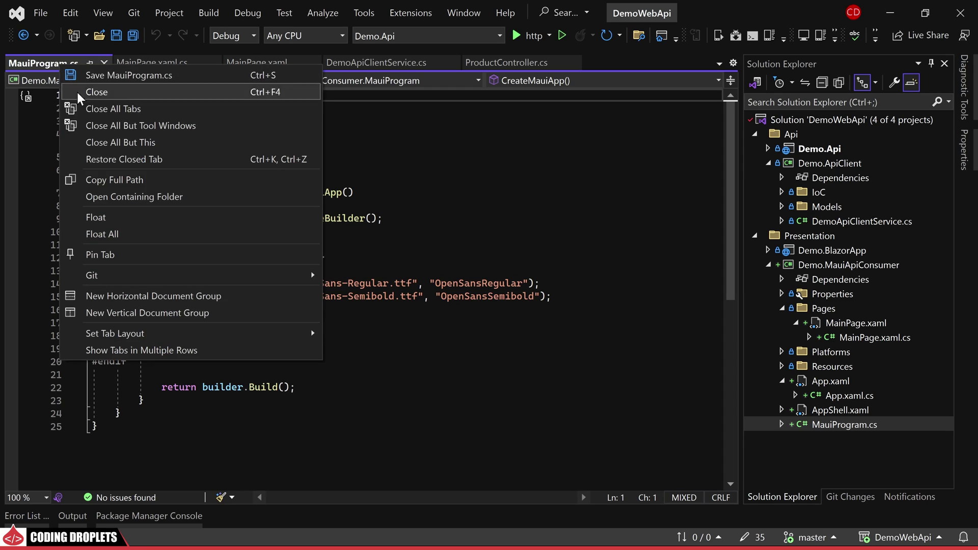
{"action": "left_click", "coordinate": [109, 144]}
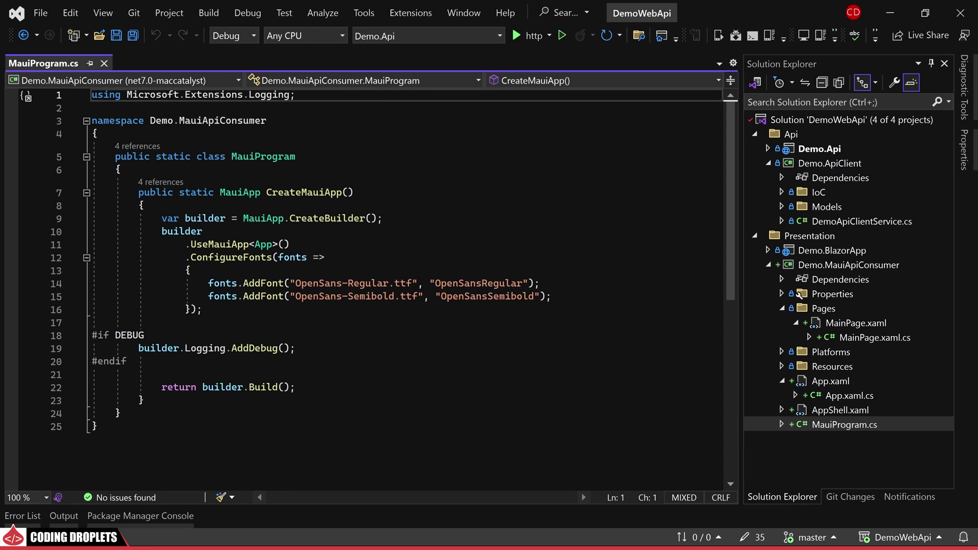
Step: Add AddDemoApiClientService after the fonts configuration, plus its using directive
{"action": "left_click", "coordinate": [213, 312]}
{"action": "key", "text": "Return"}
{"action": "key", "text": "Return"}
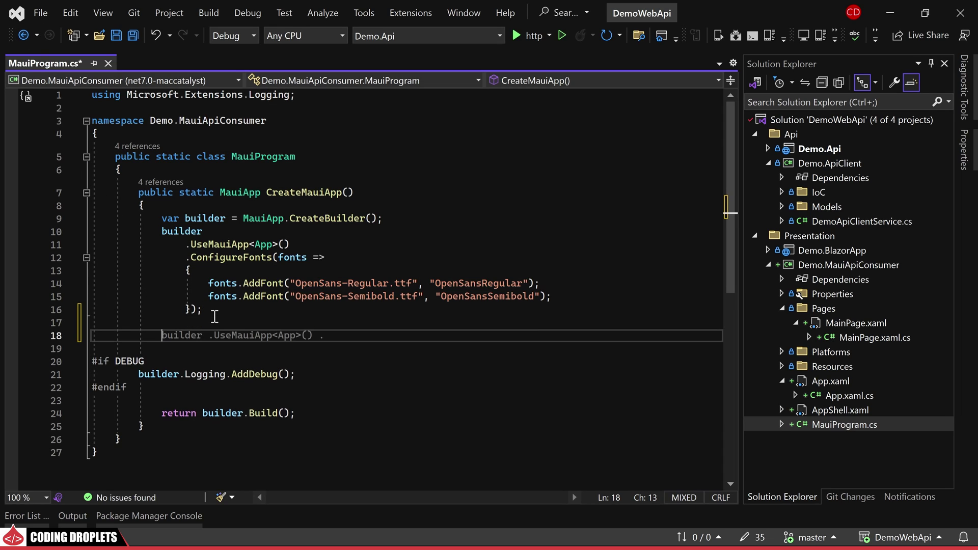
{"action": "type", "text": "builder.Services"}
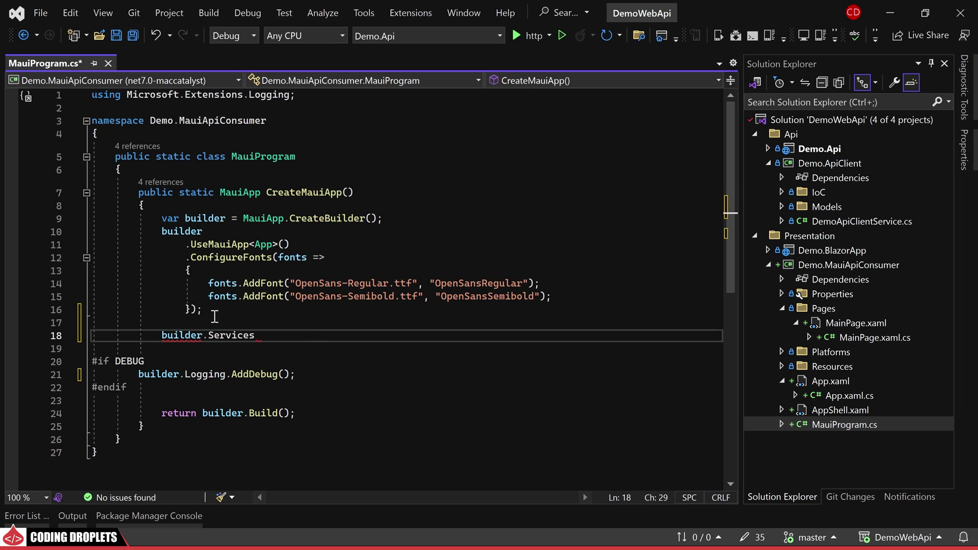
{"action": "type", "text": "."}
{"action": "key", "text": "Escape"}
{"action": "type", "text": "AddDemoApiClientService"}
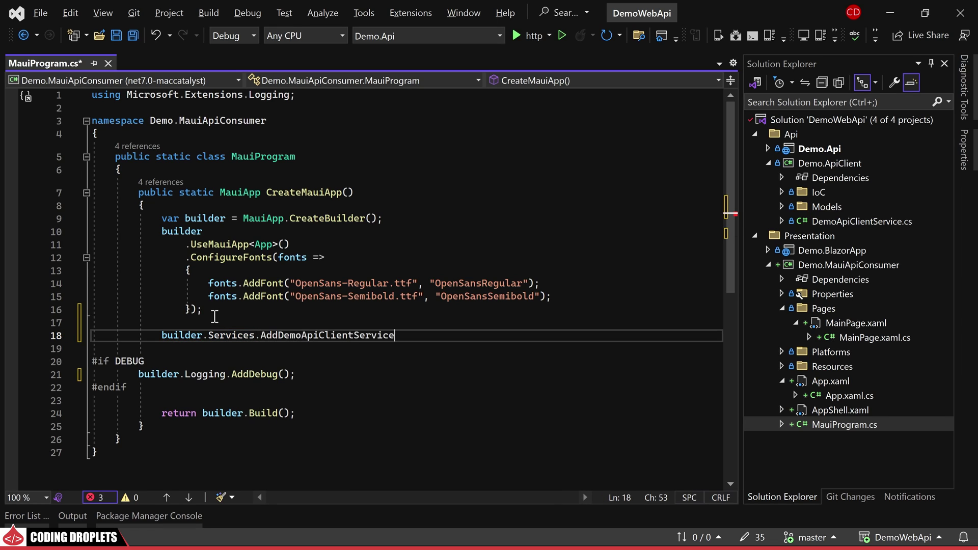
{"action": "key", "text": "Up"}
{"action": "key", "text": "Up"}
{"action": "key", "text": "Up"}
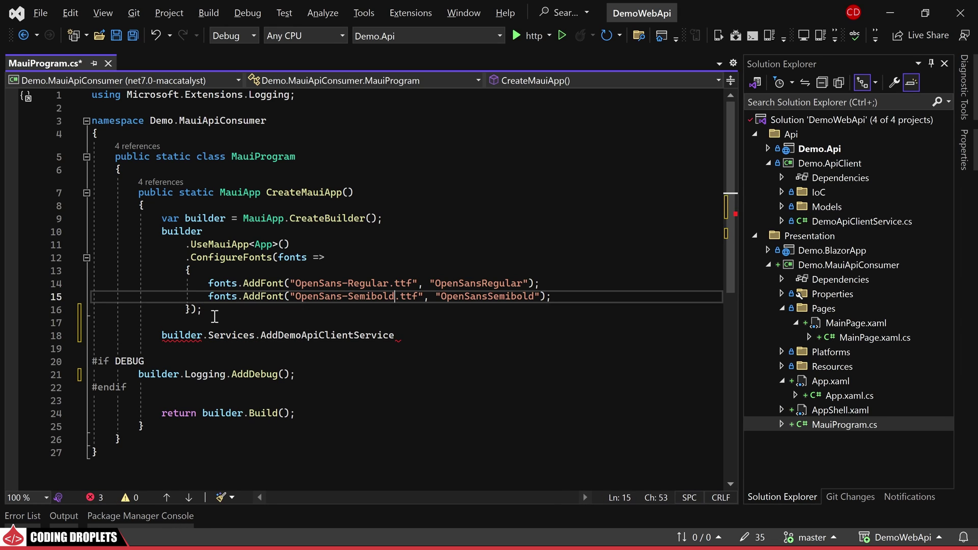
{"action": "left_click", "coordinate": [304, 97]}
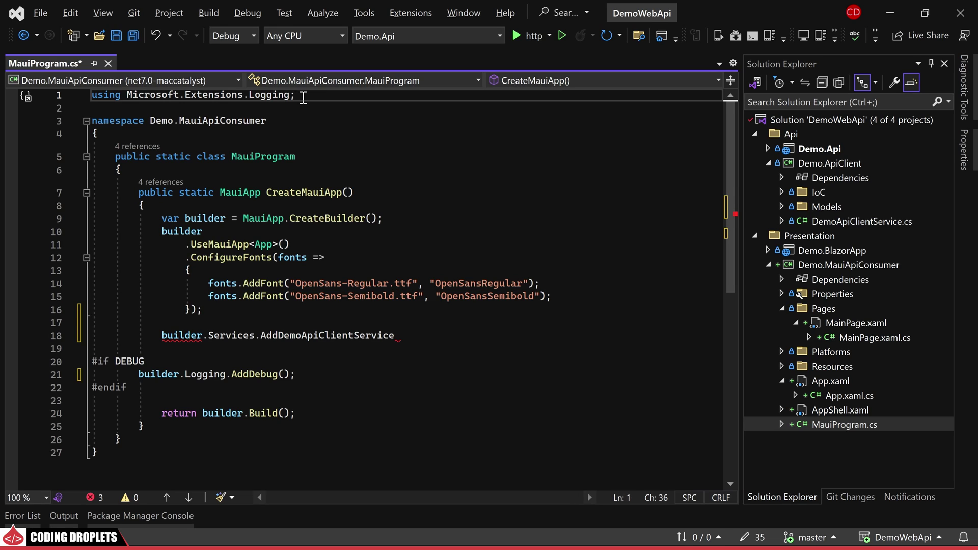
{"action": "key", "text": "Return"}
{"action": "type", "text": "using Demo.ApiClient.IoC;"}
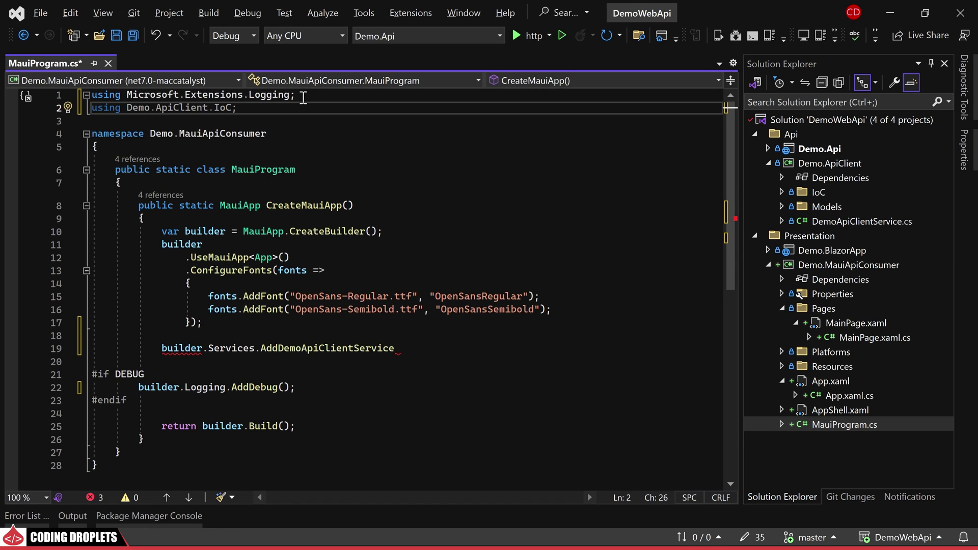
{"action": "left_click", "coordinate": [407, 347]}
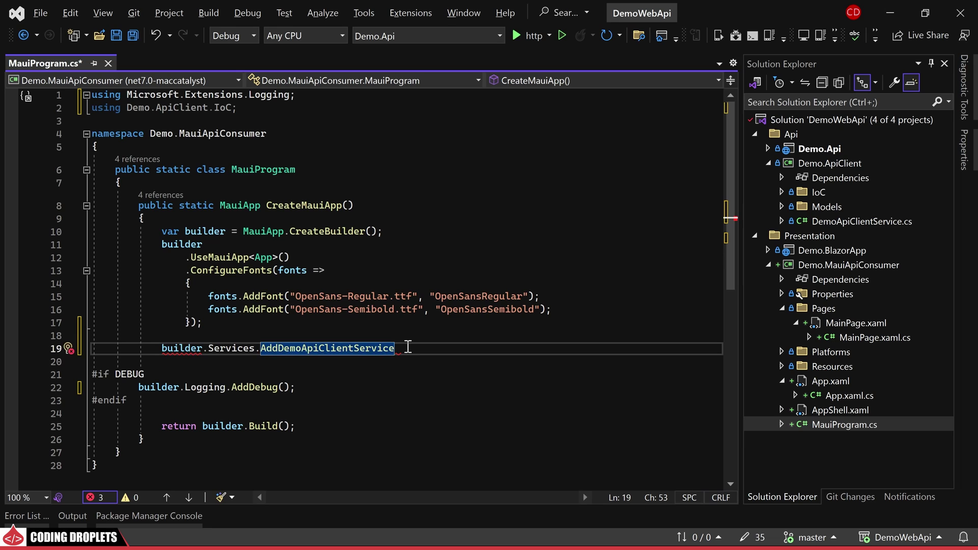
{"action": "type", "text": "(x ="}
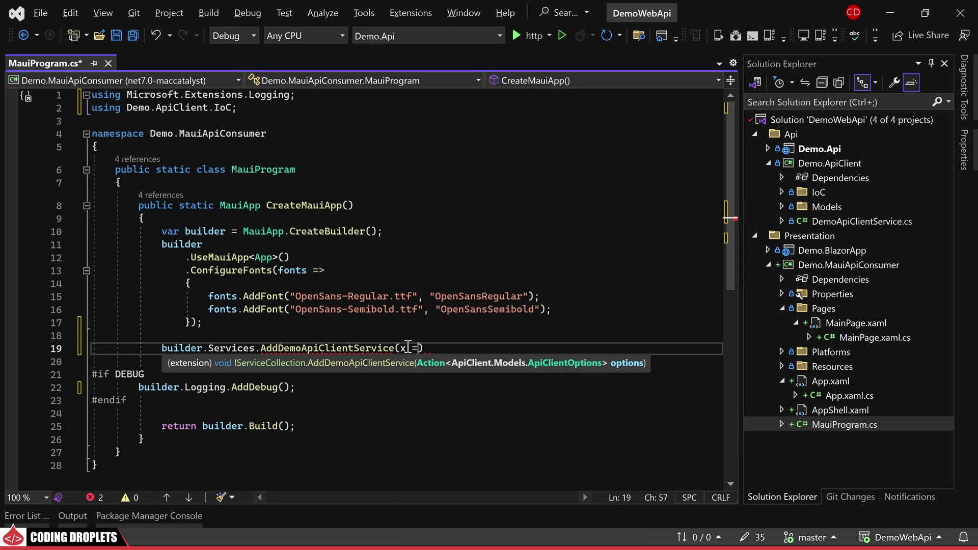
{"action": "type", "text": "> x."}
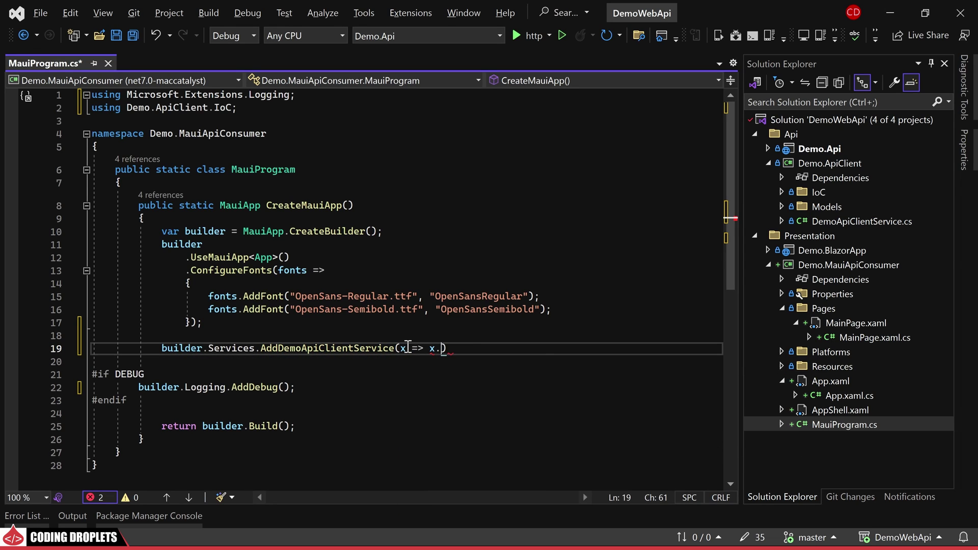
{"action": "key", "text": "Tab"}
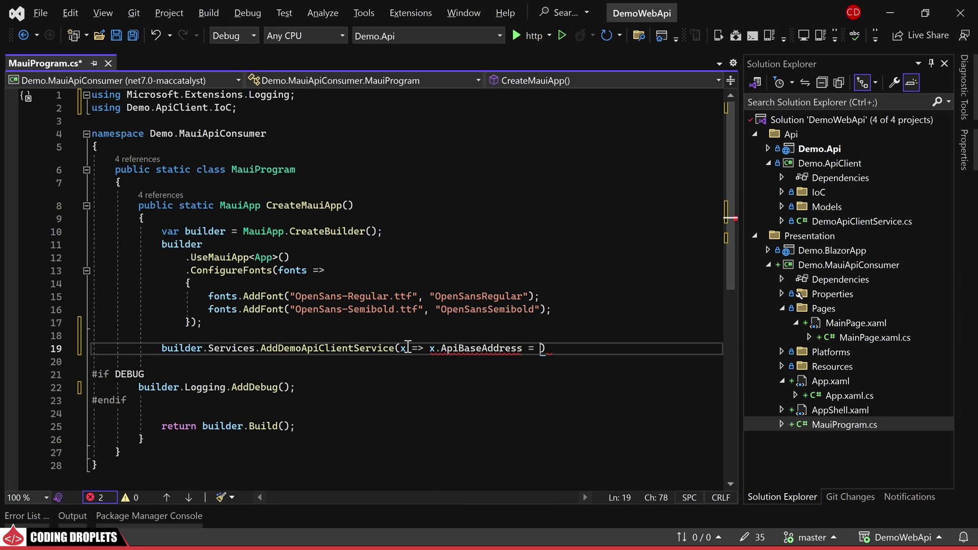
{"action": "type", "text": "\"\""}
{"action": "key", "text": "End"}
{"action": "type", "text": ";"}
{"action": "key", "text": "Left"}
{"action": "key", "text": "Left"}
{"action": "key", "text": "Left"}
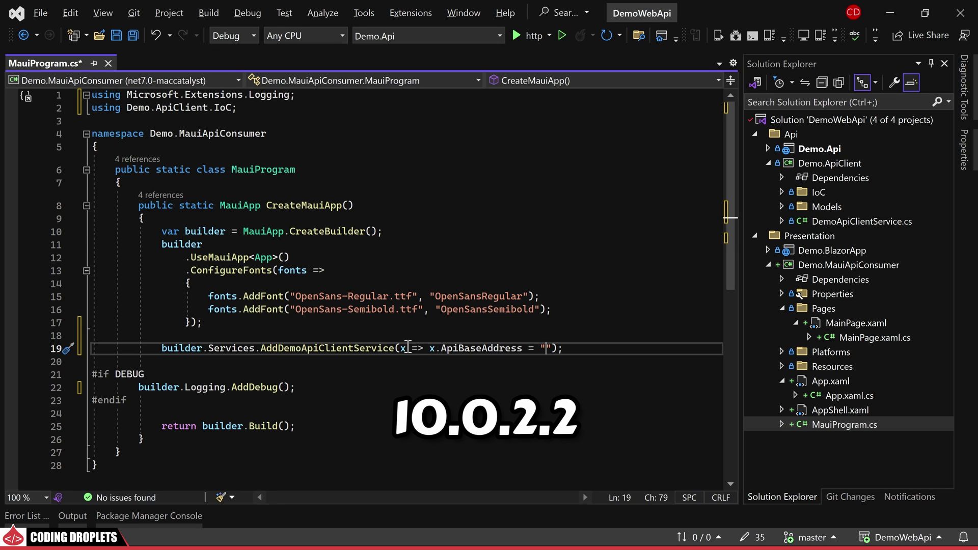
{"action": "type", "text": "http://10.0.2.2:5015/"}
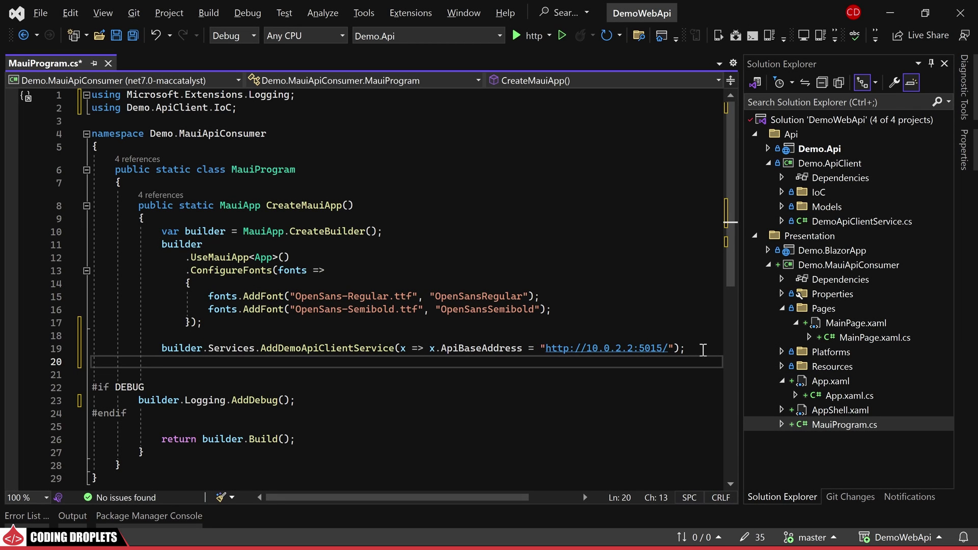
{"action": "type", "text": "builder"}
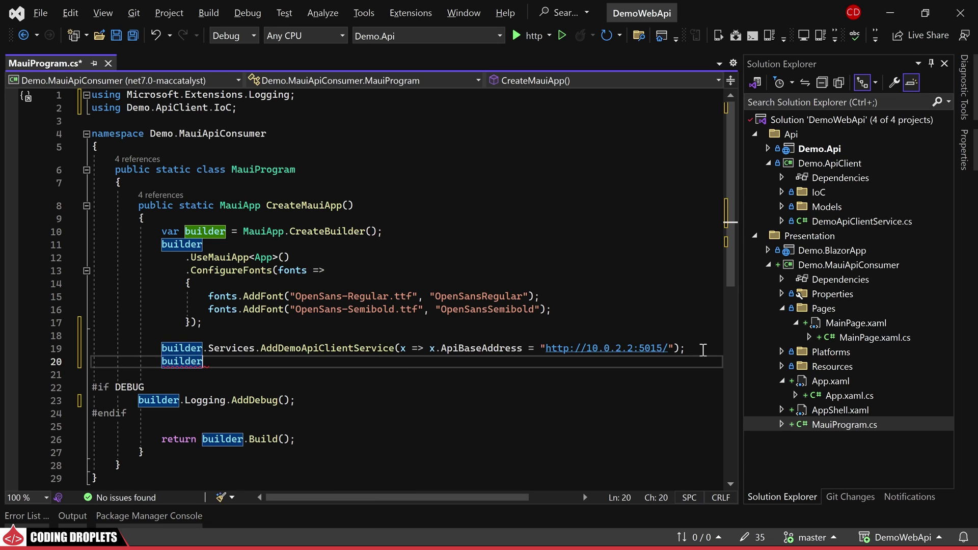
{"action": "type", "text": ".Services.AddTr"}
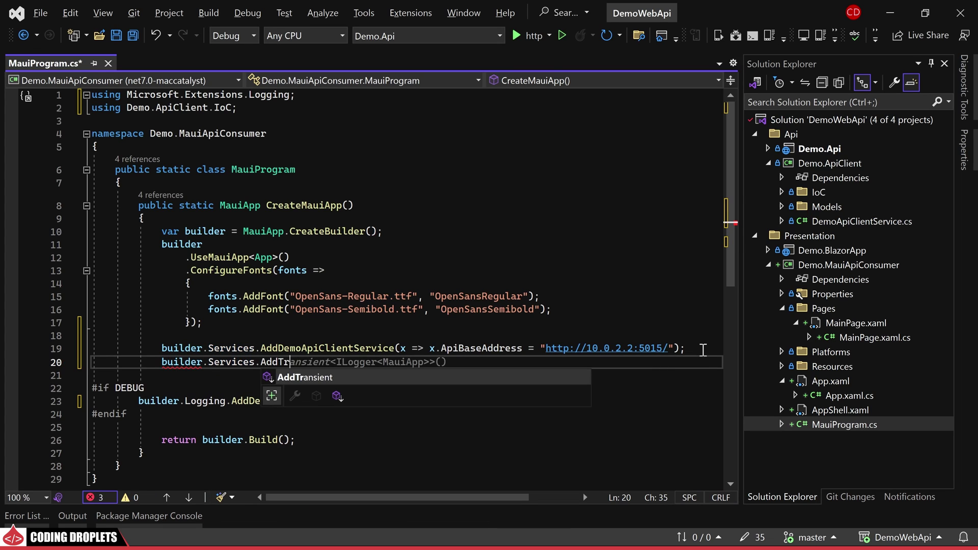
{"action": "key", "text": "Tab"}
{"action": "type", "text": "<Main"}
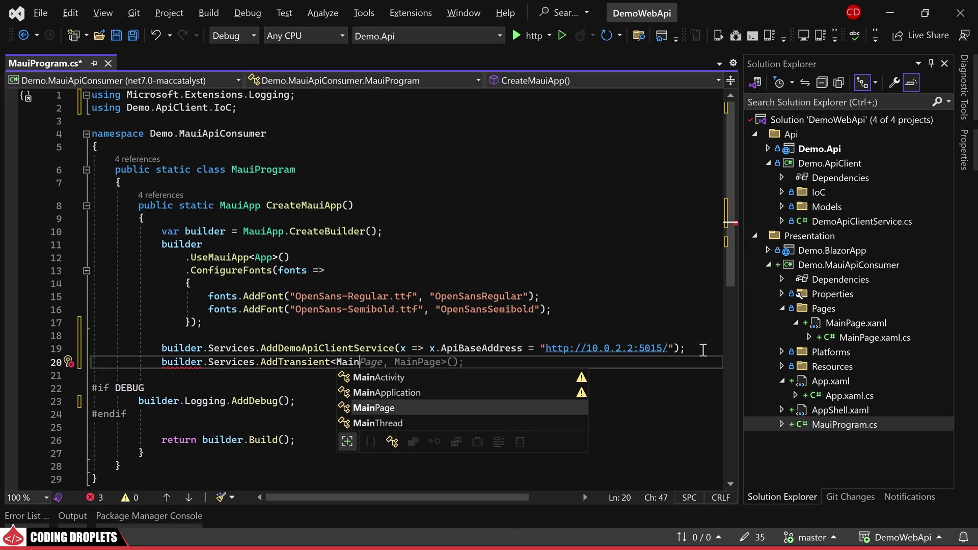
{"action": "key", "text": "Tab"}
{"action": "type", "text": ">();"}
Step: In App.xaml.cs, take a MainPage mainPage parameter, assign it instead of new AppShell(), and save
{"action": "double_click", "coordinate": [846, 395]}
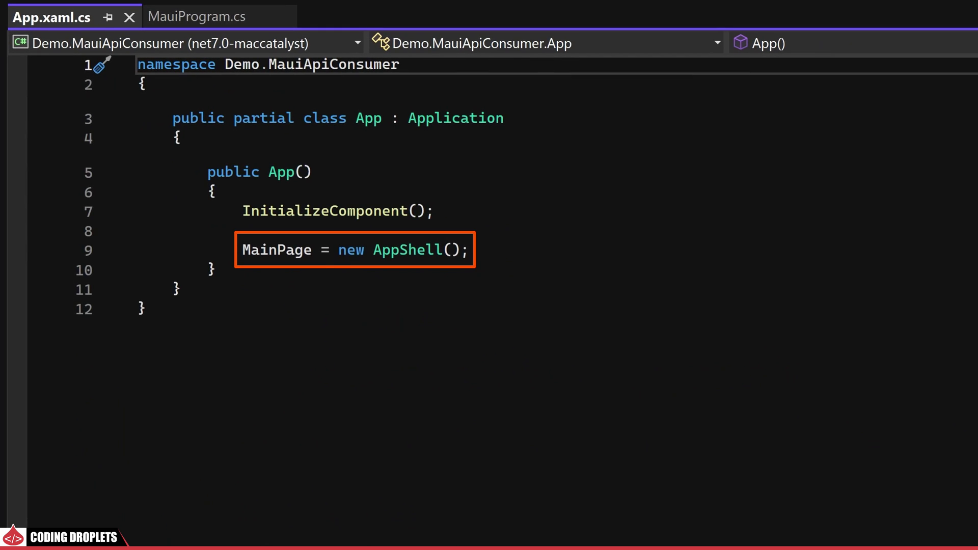
{"action": "left_click", "coordinate": [306, 173]}
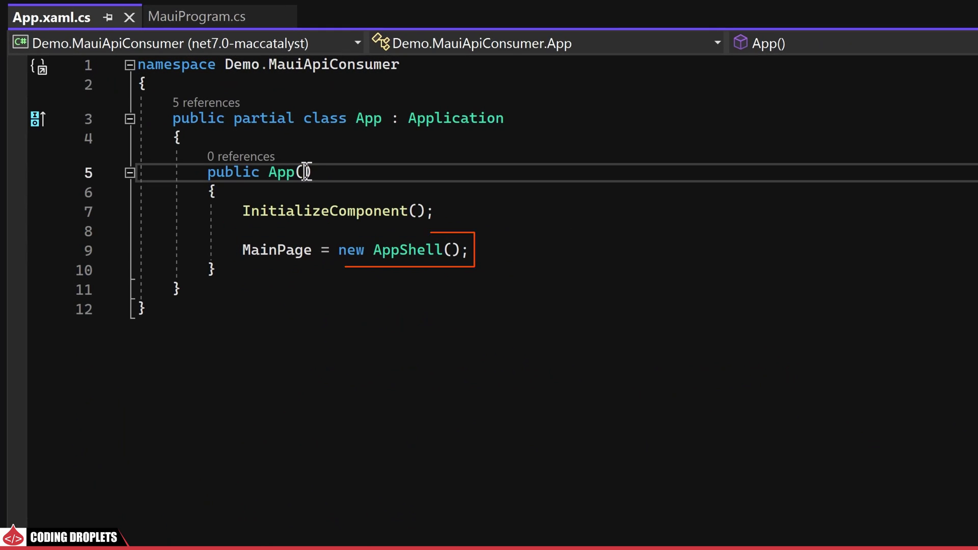
{"action": "type", "text": "Main"}
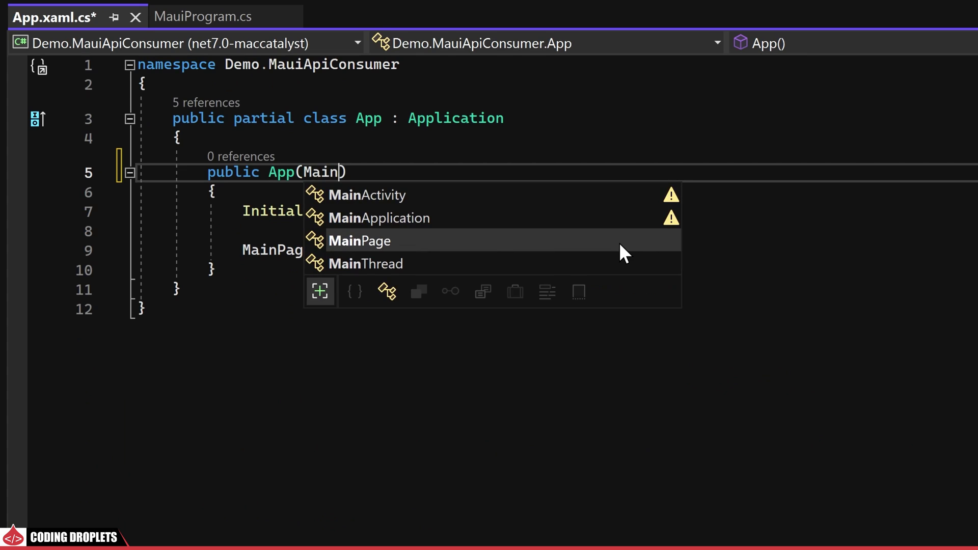
{"action": "key", "text": "Tab"}
{"action": "key", "text": "Tab"}
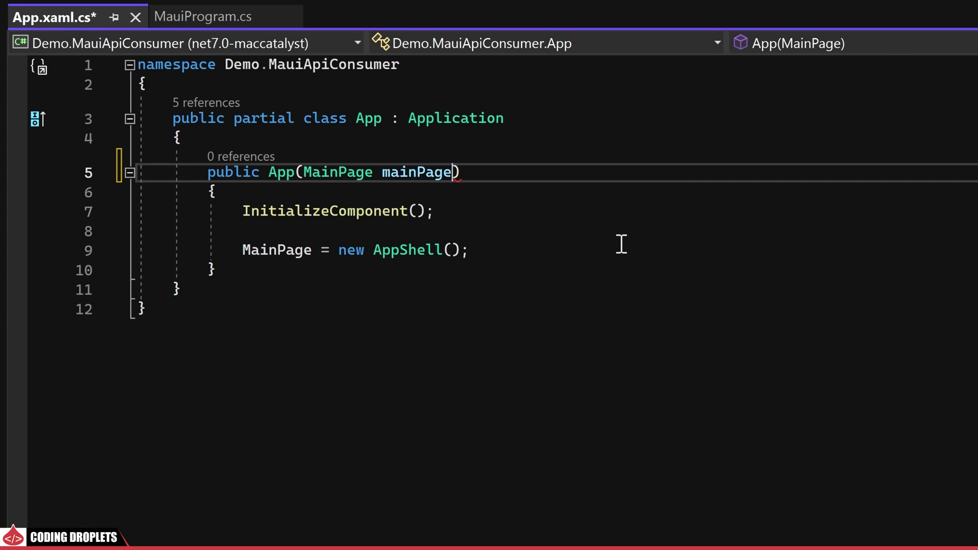
{"action": "key", "text": "Down"}
{"action": "key", "text": "Down"}
{"action": "key", "text": "Down"}
{"action": "key", "text": "Down"}
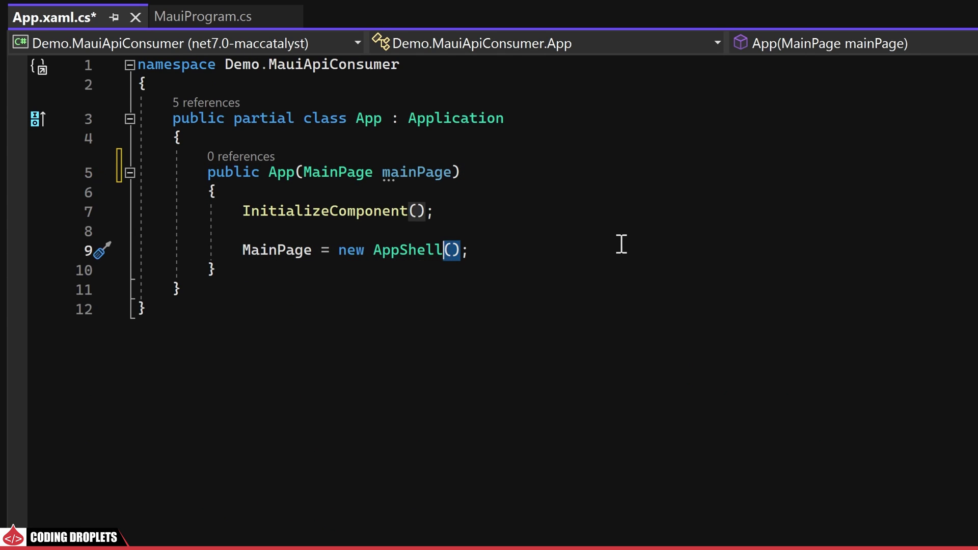
{"action": "key", "text": "ctrl+shift+Left"}
{"action": "key", "text": "ctrl+shift+Left"}
{"action": "key", "text": "ctrl+shift+Left"}
{"action": "type", "text": "main"}
{"action": "key", "text": "Tab"}
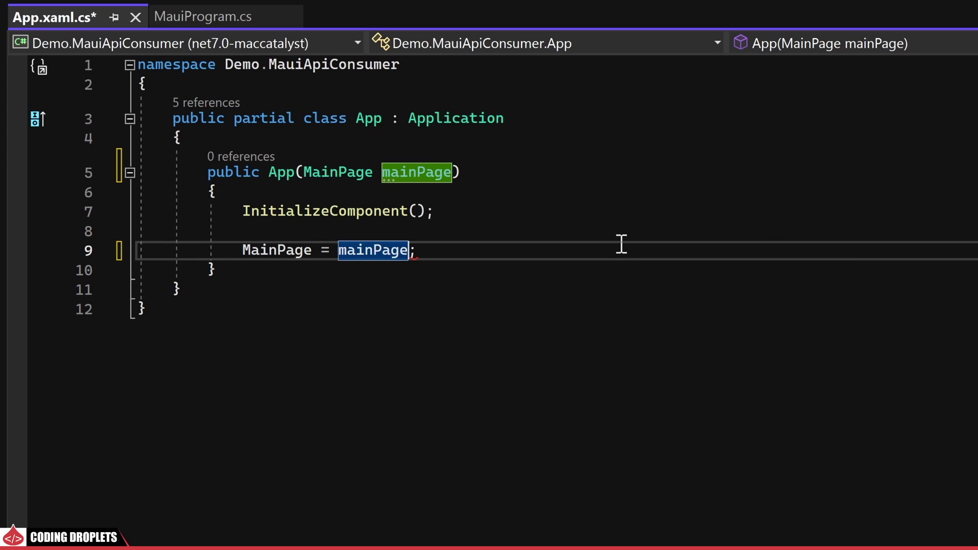
{"action": "key", "text": "ctrl+s"}
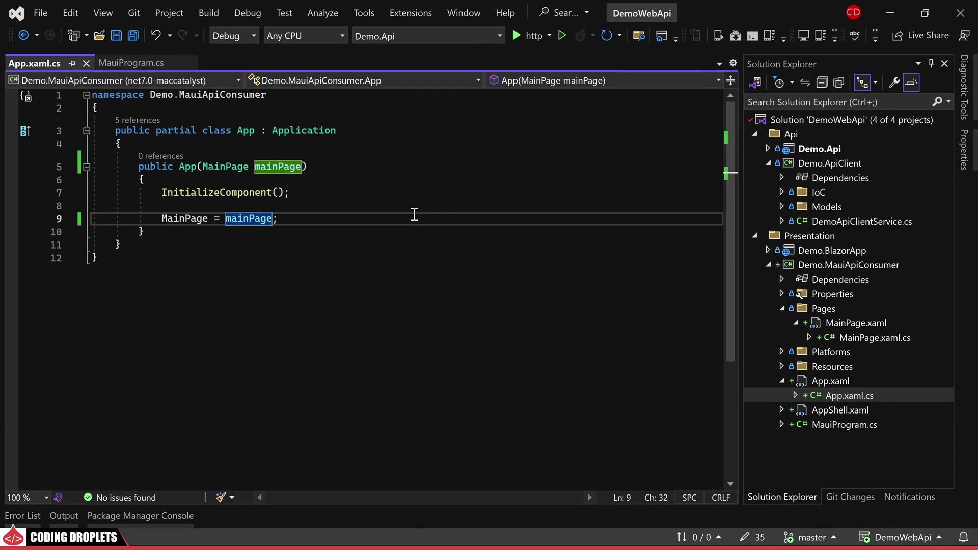
Step: Paste the FlexLayout with Add and Show Products buttons and the product ListView into MainPage.xaml
{"action": "double_click", "coordinate": [881, 329]}
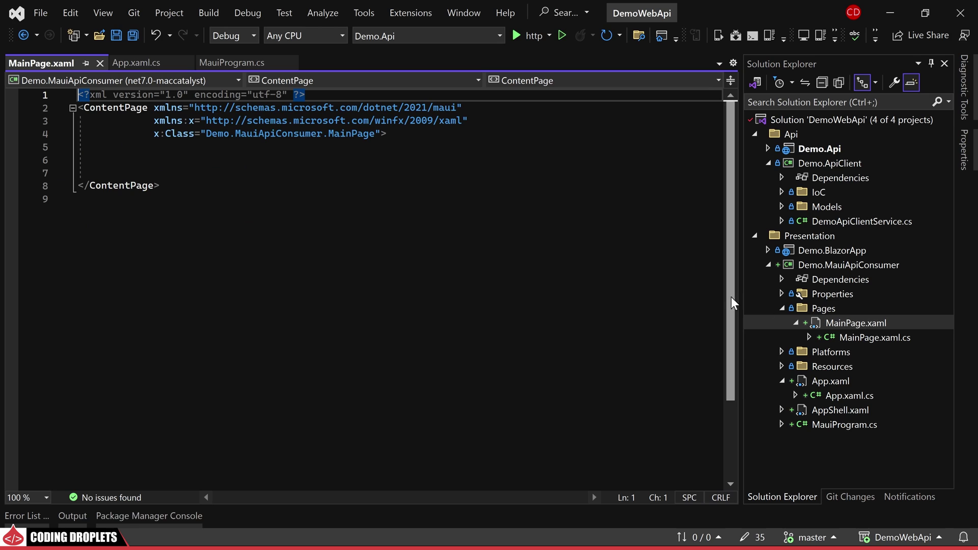
{"action": "left_click", "coordinate": [252, 166]}
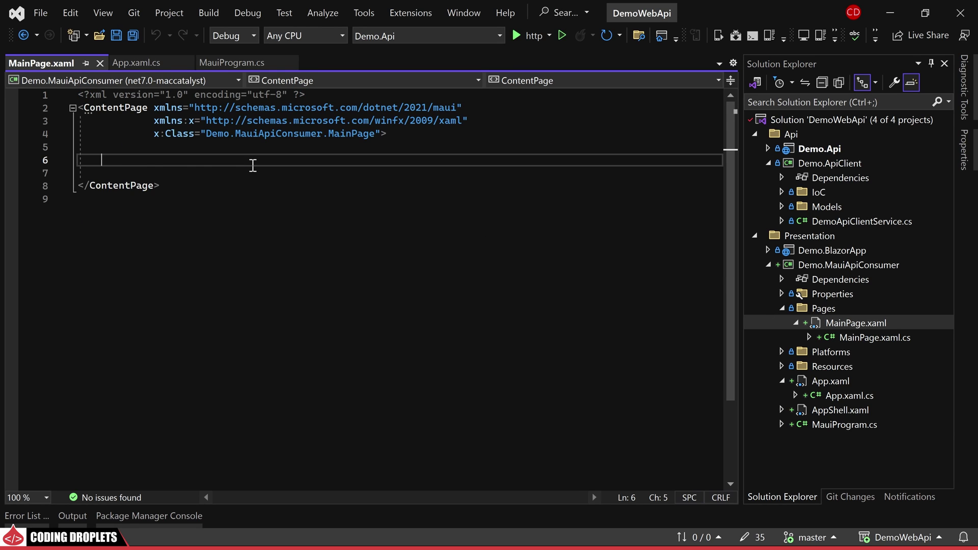
{"action": "key", "text": "ctrl+v"}
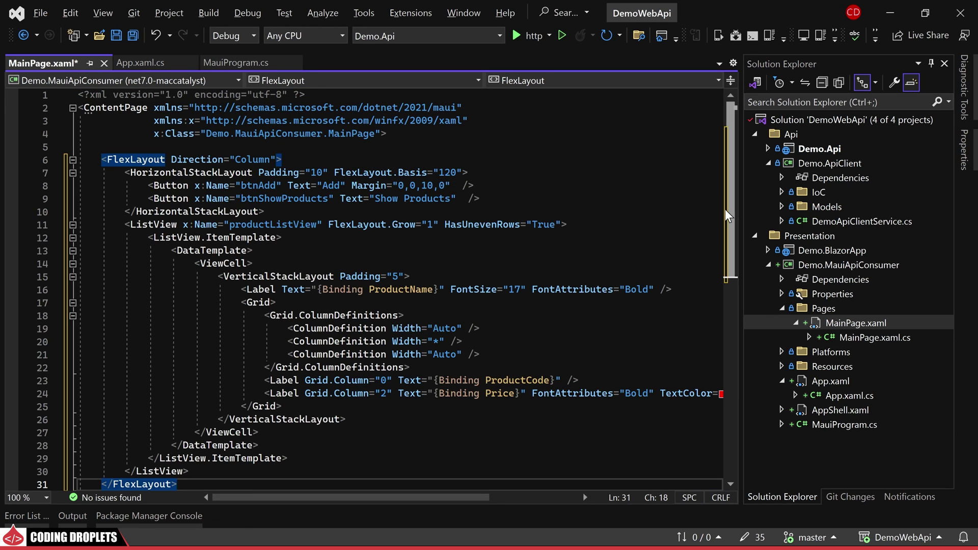
{"action": "scroll", "coordinate": [733, 221], "scroll_direction": "down", "scroll_amount": 1}
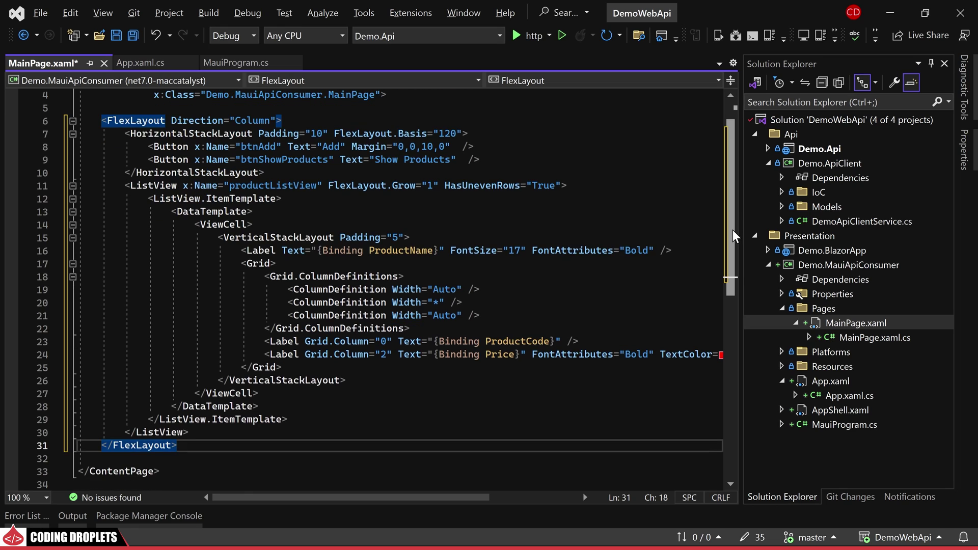
{"action": "left_click", "coordinate": [932, 64]}
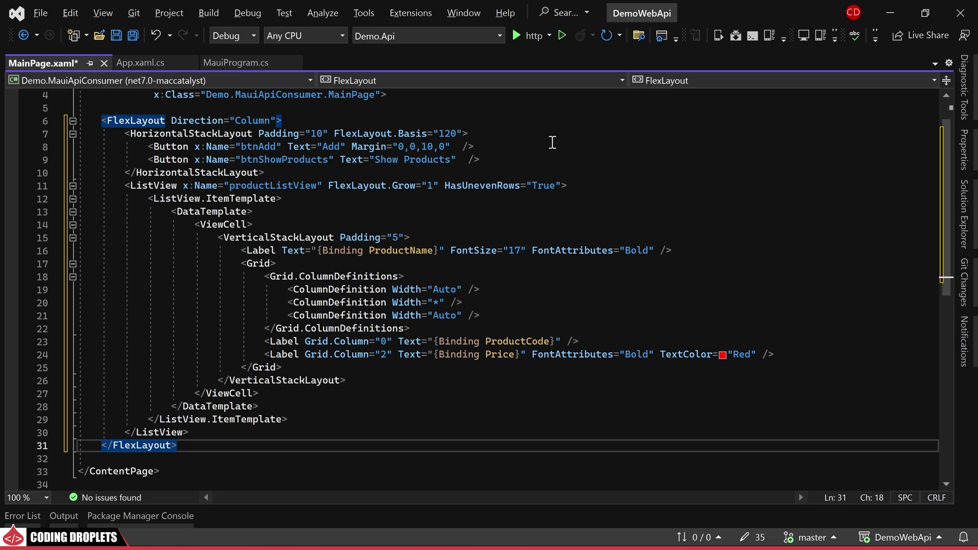
Step: Give the two buttons Clicked handlers btnAdd_Clicked and btnShowProducts_Clicked
{"action": "left_click", "coordinate": [467, 145]}
{"action": "type", "text": "Clicked="}
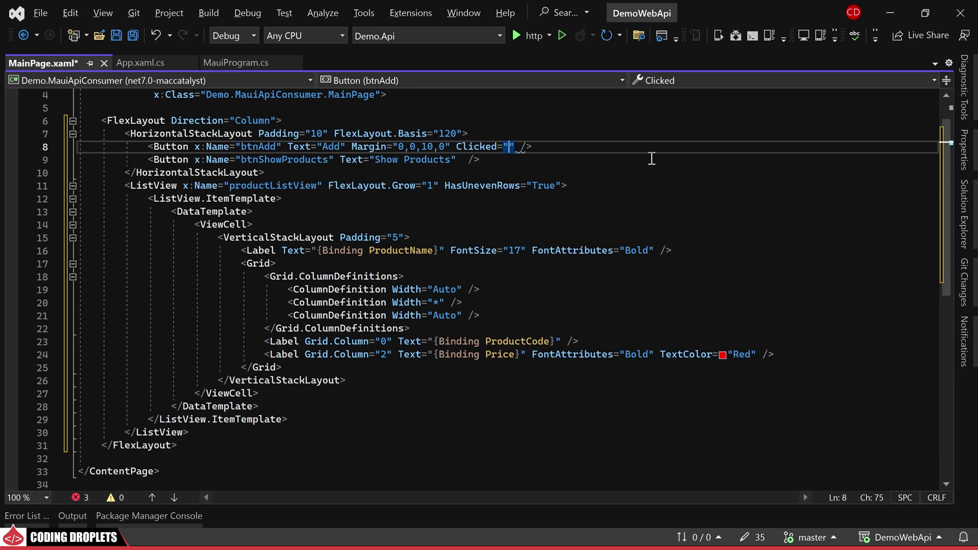
{"action": "key", "text": "Return"}
{"action": "left_click", "coordinate": [462, 159]}
{"action": "type", "text": "cl"}
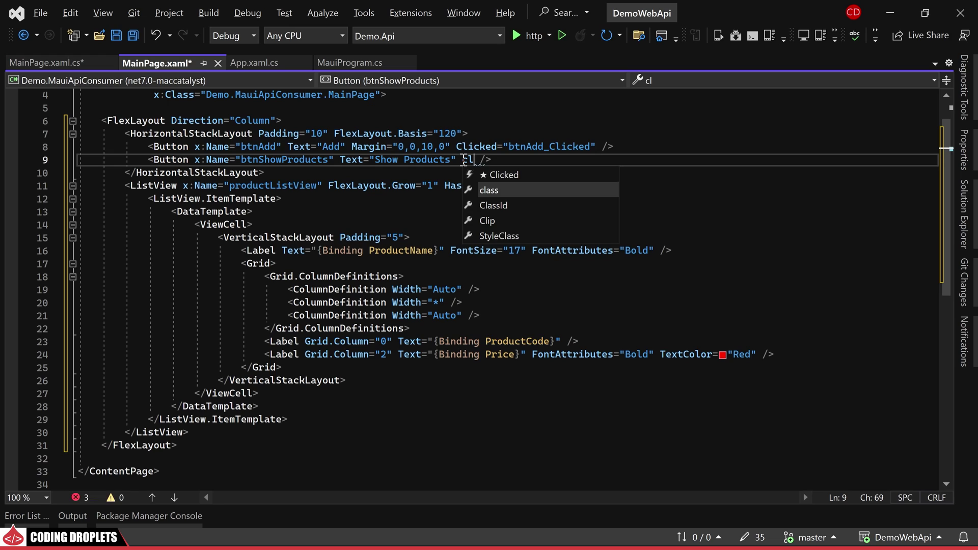
{"action": "type", "text": "Clicked="}
{"action": "key", "text": "Return"}
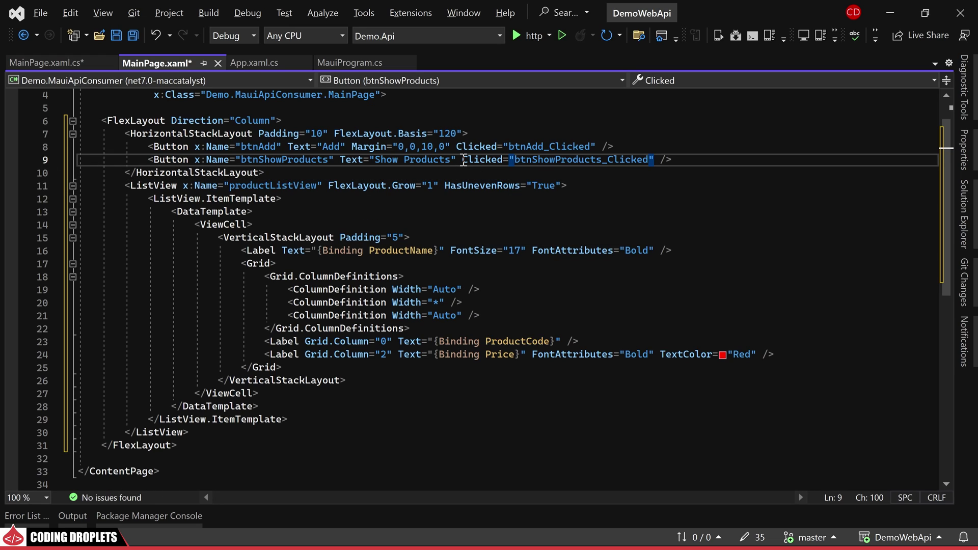
Step: Add a productListView_ItemTapped handler to the ListView and view it in MainPage.xaml.cs
{"action": "left_click", "coordinate": [581, 186]}
{"action": "type", "text": "ite"}
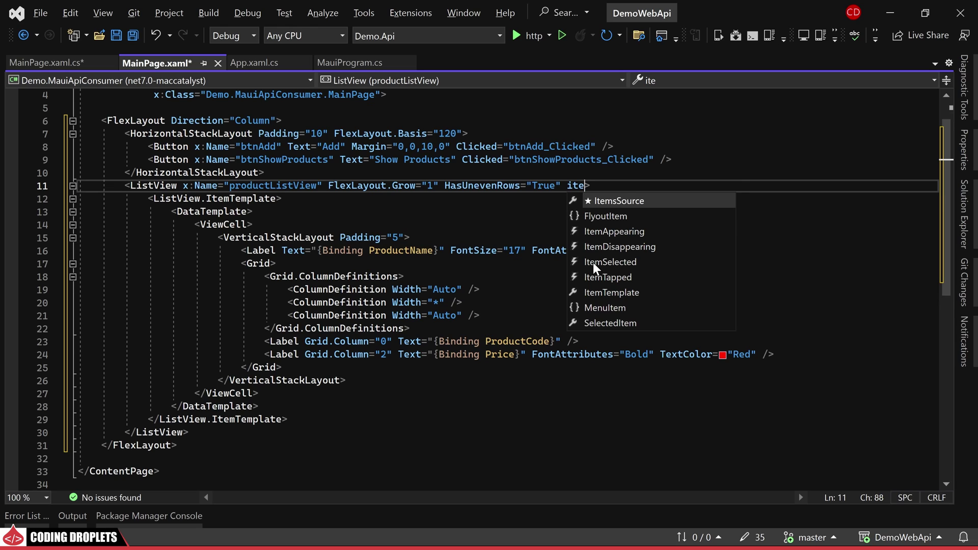
{"action": "key", "text": "Down"}
{"action": "key", "text": "Down"}
{"action": "key", "text": "Down"}
{"action": "key", "text": "Down"}
{"action": "key", "text": "Down"}
{"action": "key", "text": "Tab"}
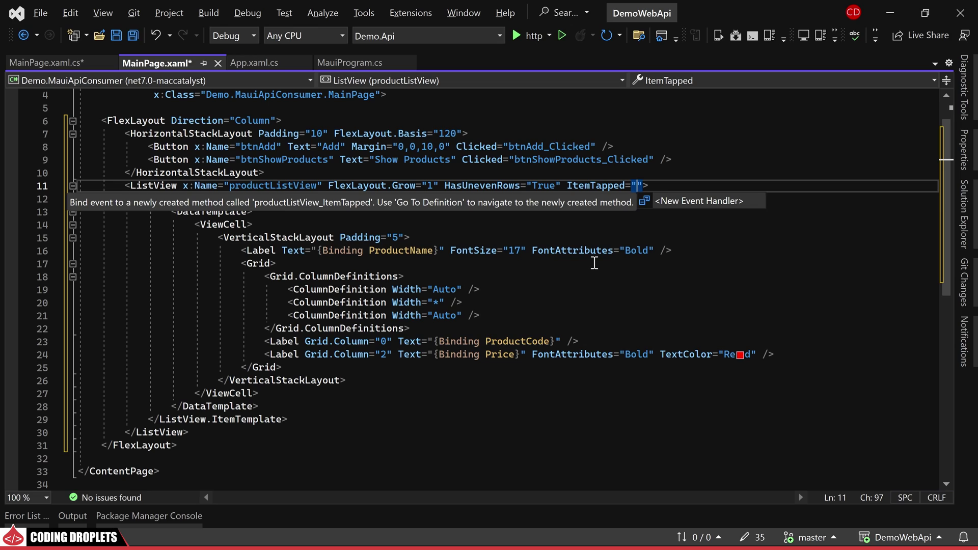
{"action": "key", "text": "Tab"}
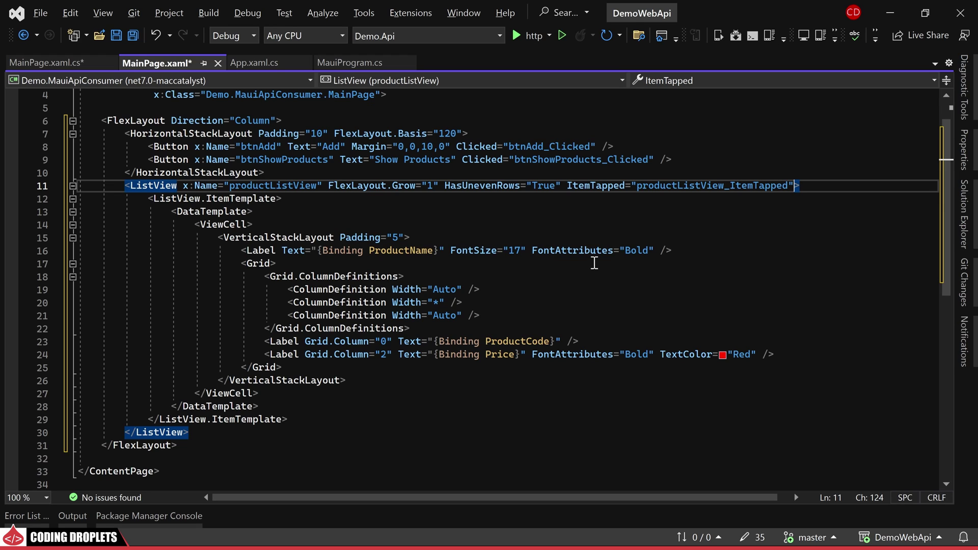
{"action": "left_click", "coordinate": [63, 68]}
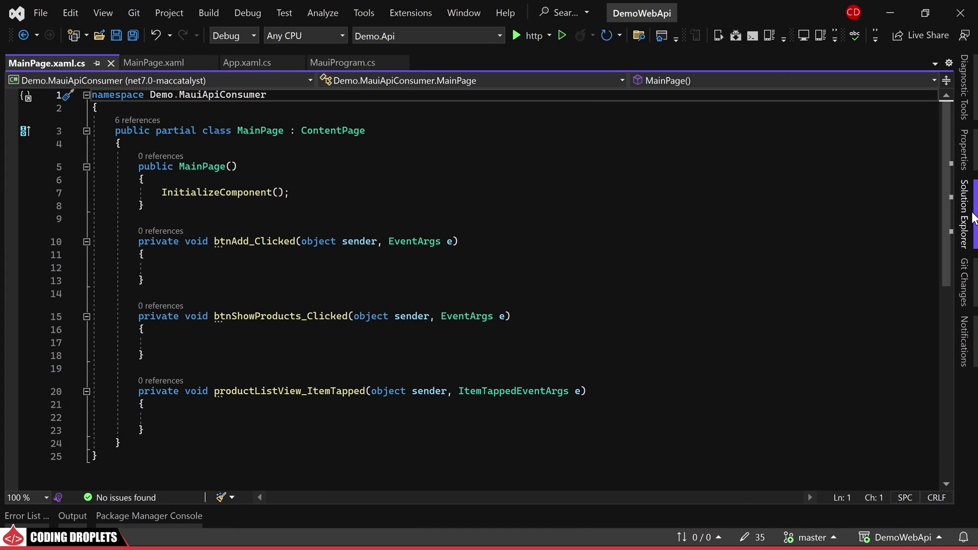
Step: Create AddEditProduct.xaml in Pages from the .NET MAUI ContentPage (XAML) template
{"action": "left_click", "coordinate": [965, 214]}
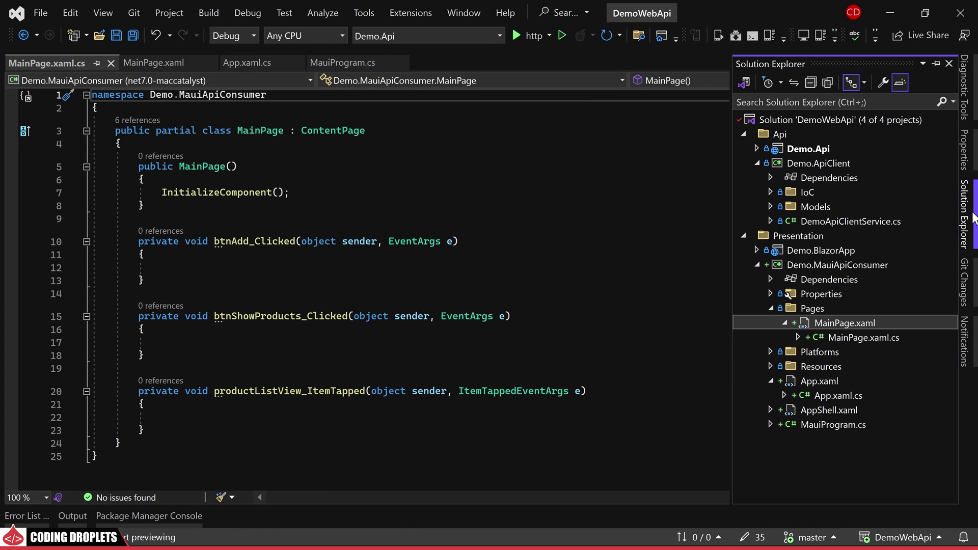
{"action": "right_click", "coordinate": [803, 307]}
{"action": "left_click", "coordinate": [603, 280]}
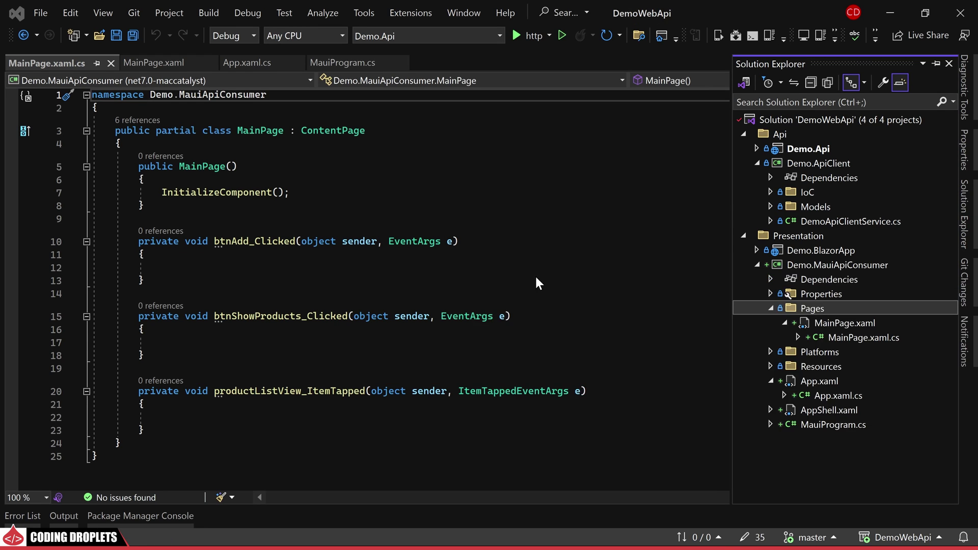
{"action": "left_click", "coordinate": [735, 56]}
{"action": "type", "text": "C"}
{"action": "left_click", "coordinate": [717, 72]}
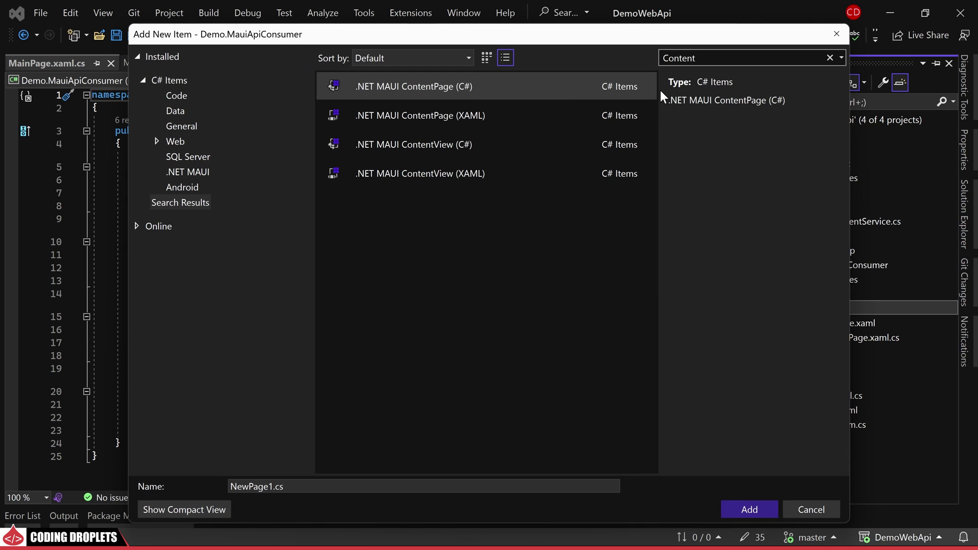
{"action": "left_click", "coordinate": [451, 116]}
{"action": "double_click", "coordinate": [245, 487]}
{"action": "type", "text": "AddEditProduct.xaml"}
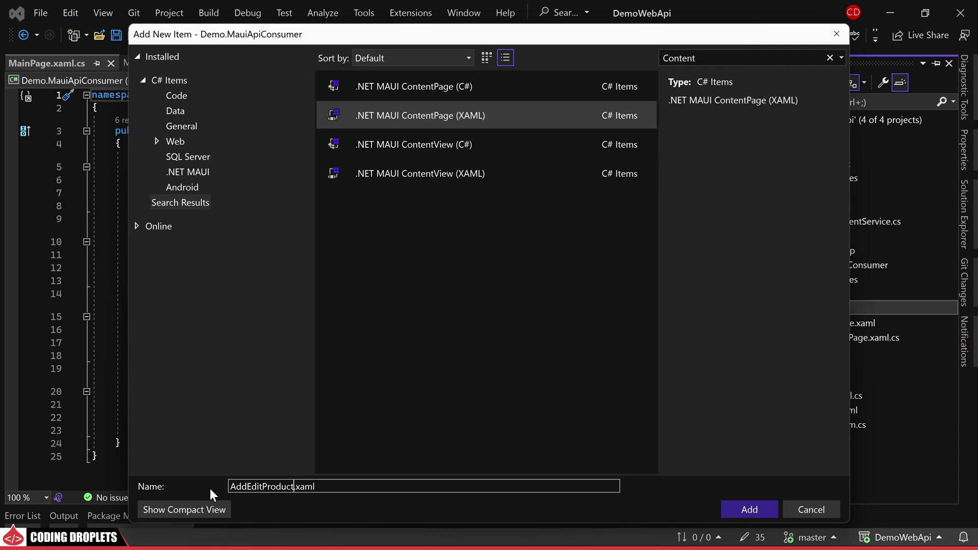
{"action": "key", "text": "Return"}
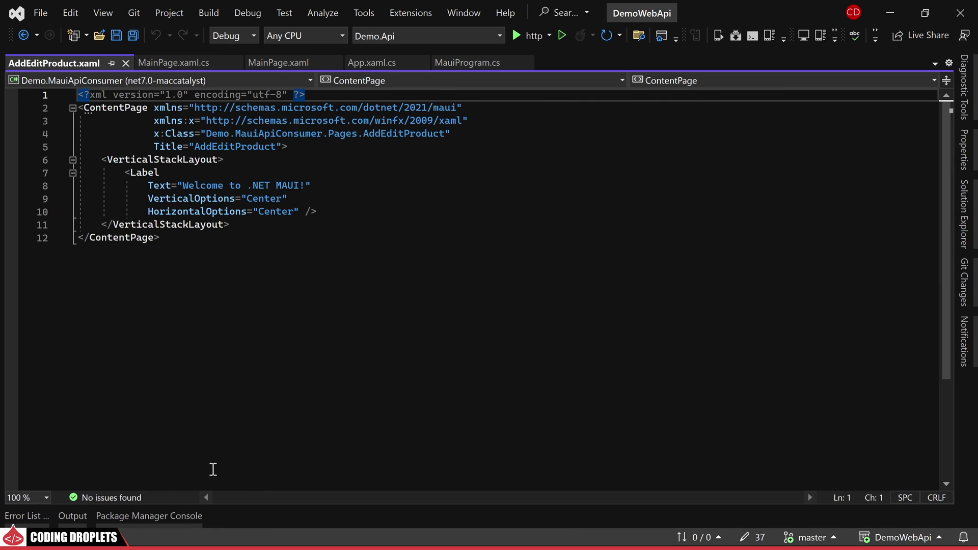
Step: Replace the default welcome block with pasted Code, Name and Price entries plus Save/Cancel buttons
{"action": "left_click_drag", "start_coordinate": [104, 159], "coordinate": [233, 227]}
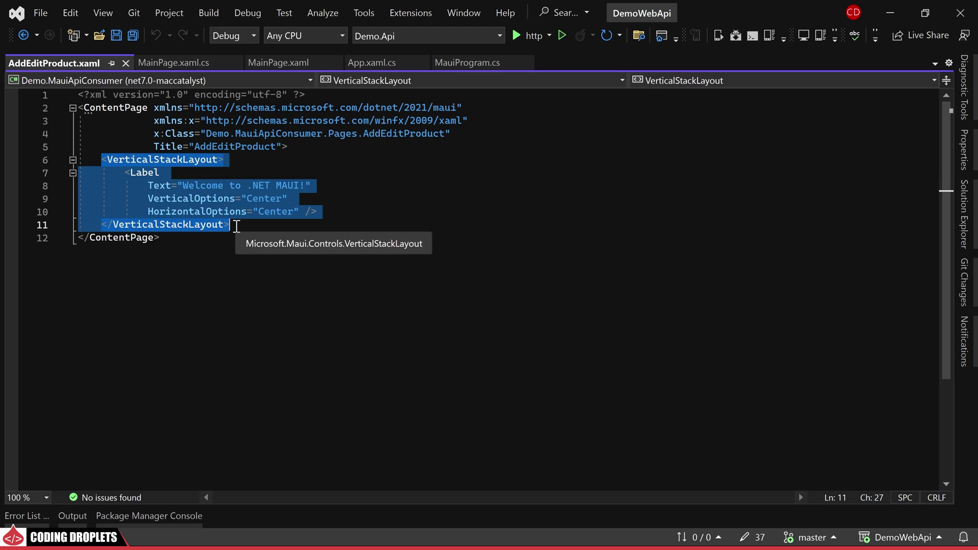
{"action": "key", "text": "Delete"}
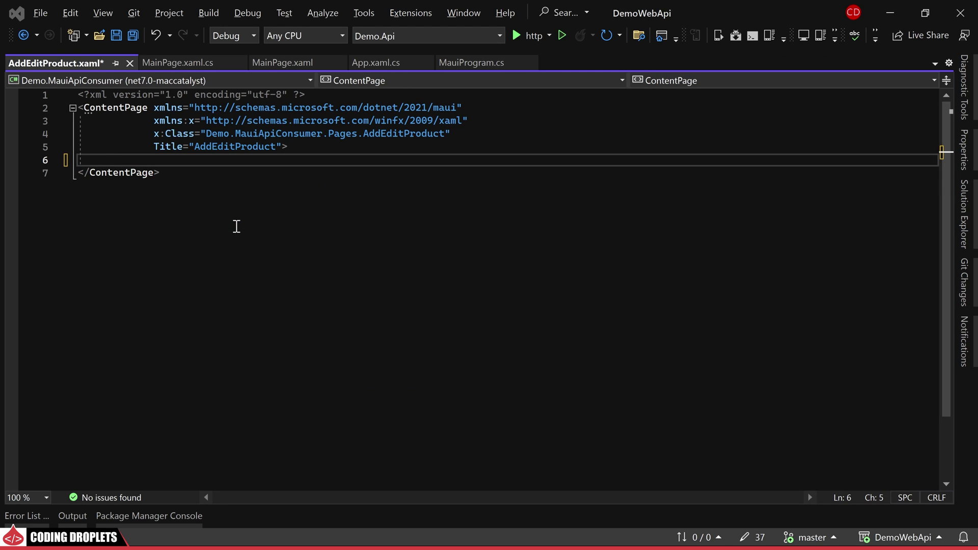
{"action": "type", "text": "<VerticalStackLayout Padding=\"10\">         <Entry x:Name=\"txtProductCode\" Placeholder=\"Code\" />         <Entry x:Name=\"txtProductName\" Placeholder=\"Name\" />         <Entry x:Name=\"txtPrice\" Placeholder=\"Price\" />         <Button x:Name=\"btnSave\" Text=\"Save\" Margin=\"0,20\" />         <Button x:Name=\"btnCancel\" Text=\"Cancel\" />     </VerticalStackLayout>"}
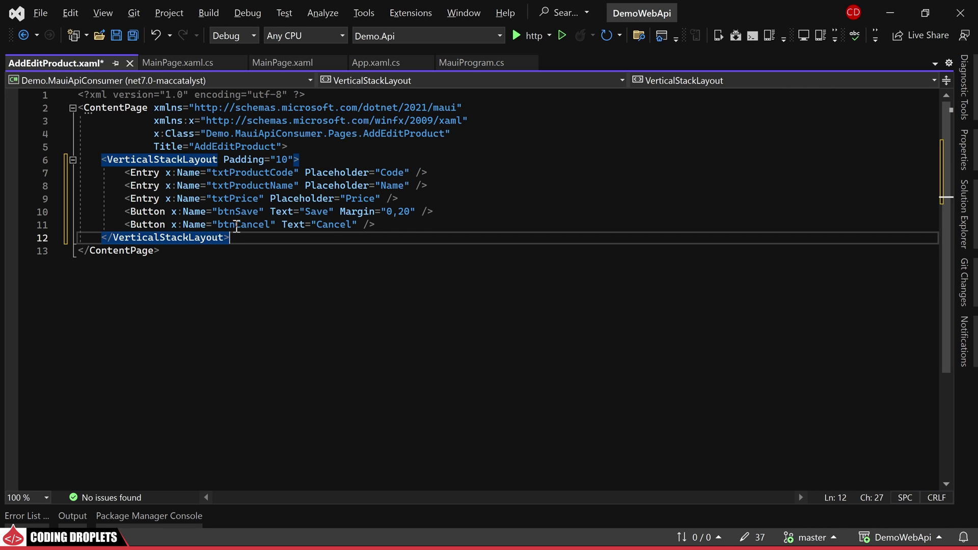
{"action": "left_click", "coordinate": [415, 211]}
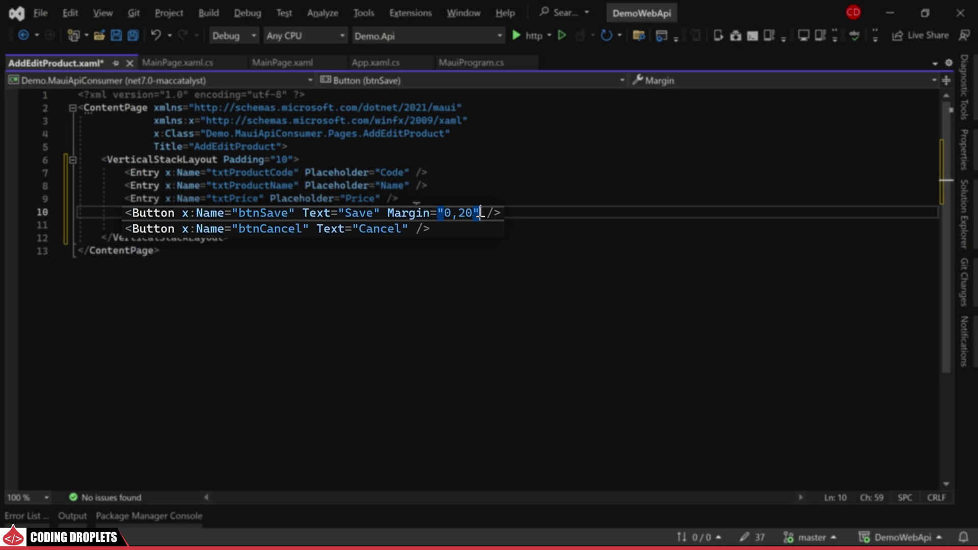
{"action": "type", "text": "Cl"}
Step: Generate Clicked handlers for Save and Cancel, save the markup, then view AddEditProduct.xaml.cs
{"action": "key", "text": "Tab"}
{"action": "key", "text": "Return"}
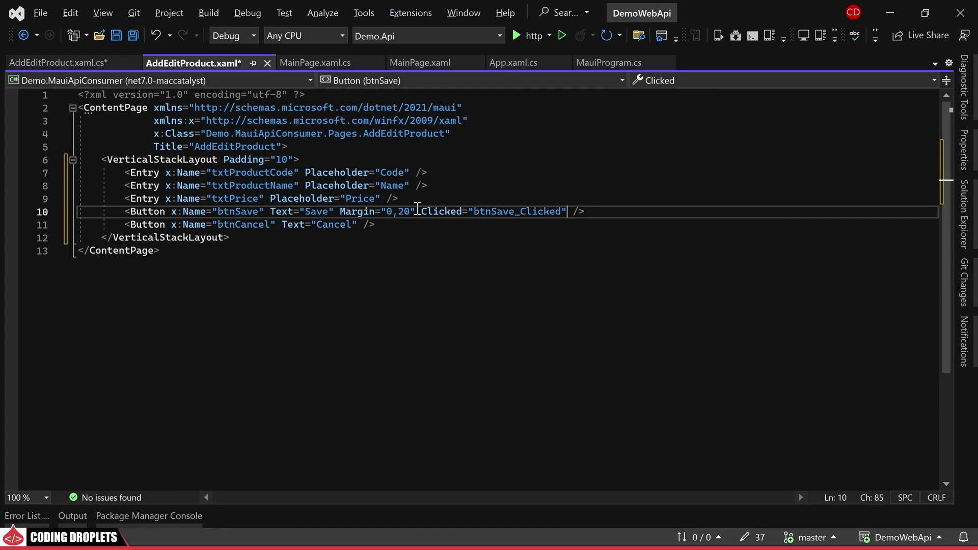
{"action": "left_click", "coordinate": [357, 224]}
{"action": "key", "text": "Tab"}
{"action": "type", "text": "Clicked=\"\""}
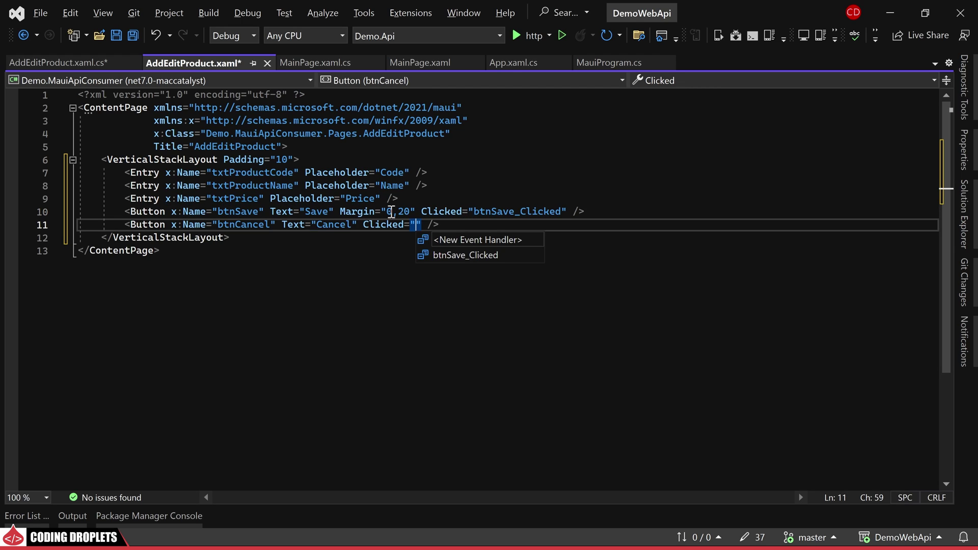
{"action": "key", "text": "Return"}
{"action": "key", "text": "ctrl+shift+s"}
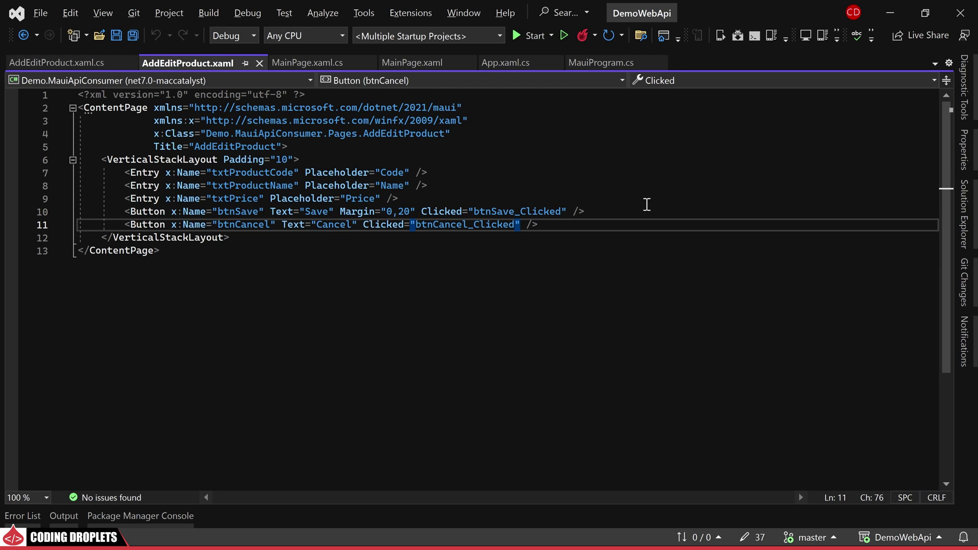
{"action": "left_click", "coordinate": [84, 65]}
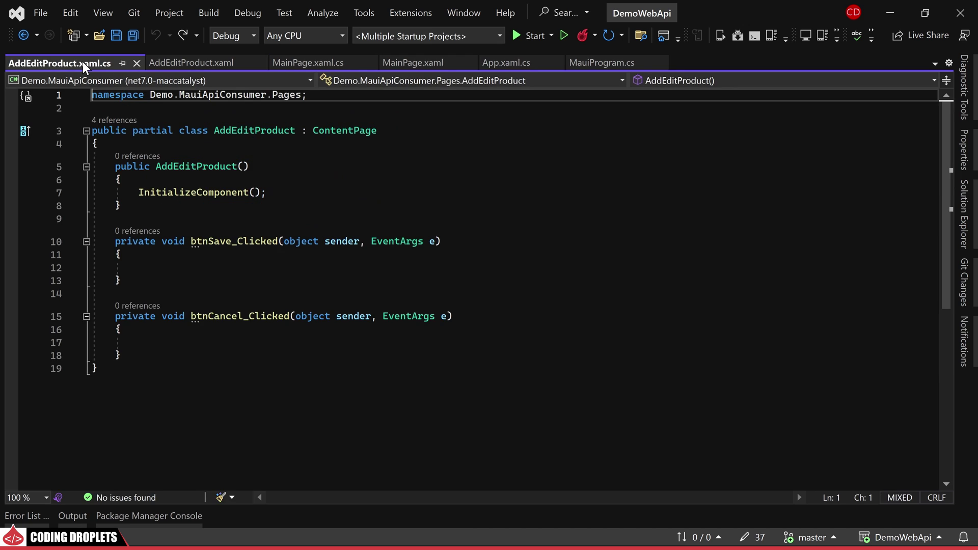
Step: Add DemoApiClientService _apiClient and Product _product fields, importing the ApiModels namespace
{"action": "left_click", "coordinate": [384, 144]}
{"action": "key", "text": "Return"}
{"action": "key", "text": "Return"}
{"action": "key", "text": "Up"}
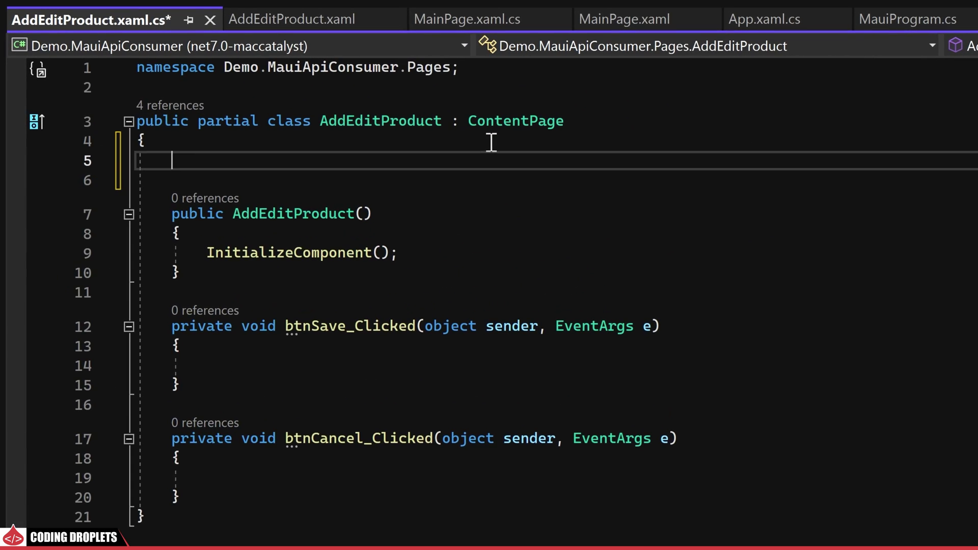
{"action": "type", "text": "private read"}
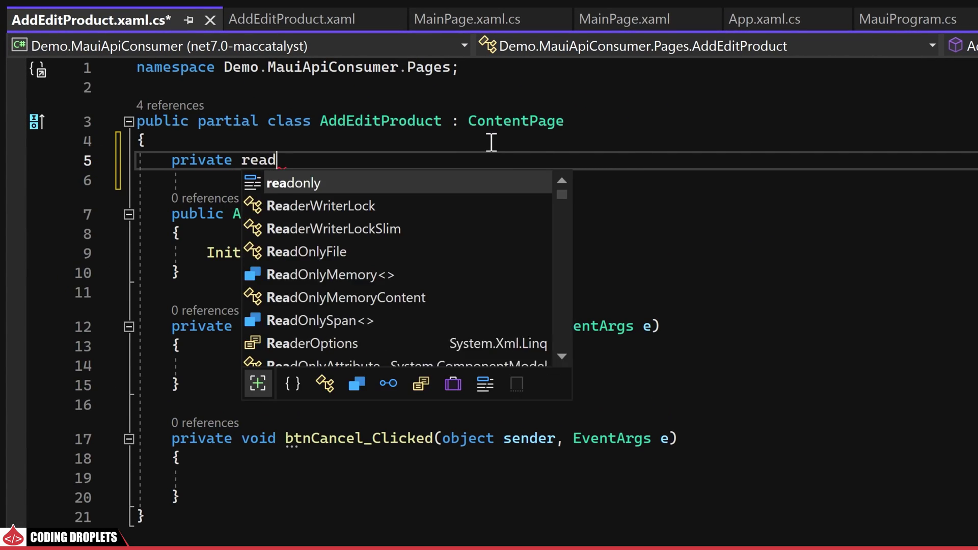
{"action": "type", "text": "only Demo"}
{"action": "key", "text": "Down"}
{"action": "key", "text": "Down"}
{"action": "key", "text": "Tab"}
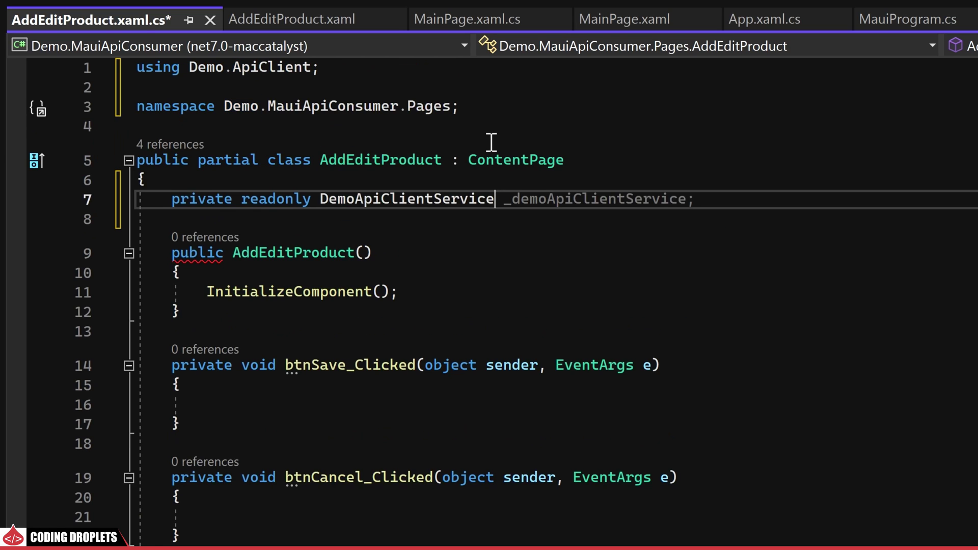
{"action": "type", "text": "_apiClient"}
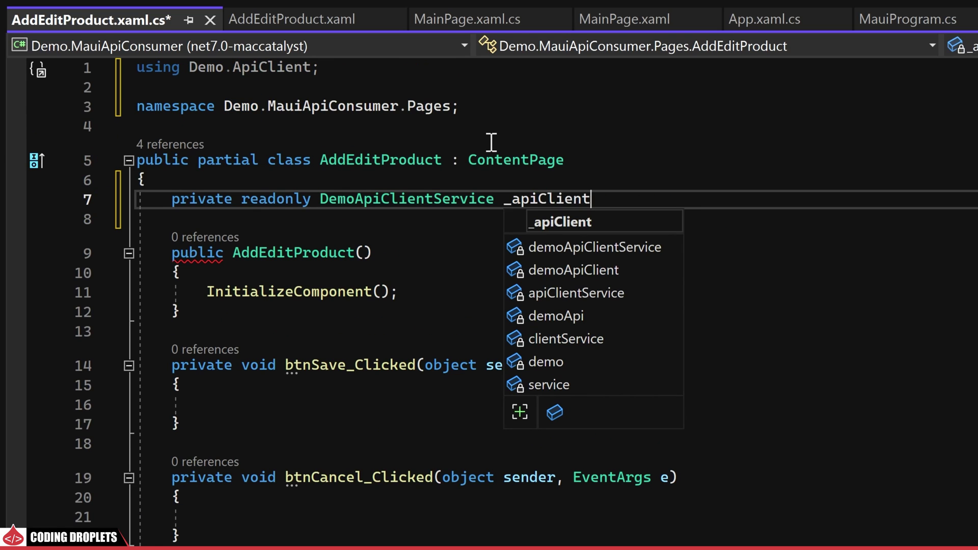
{"action": "type", "text": ";"}
{"action": "key", "text": "Return"}
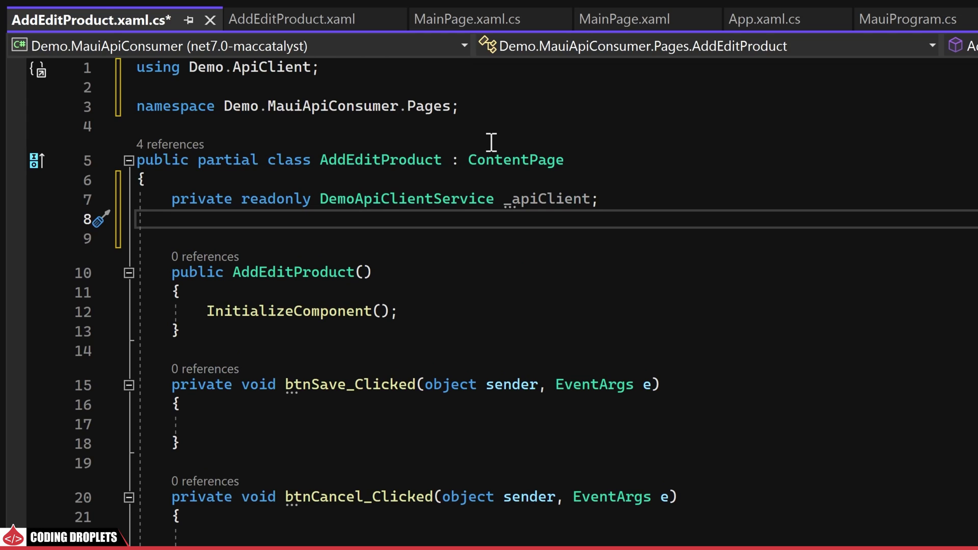
{"action": "type", "text": "private Product _product;"}
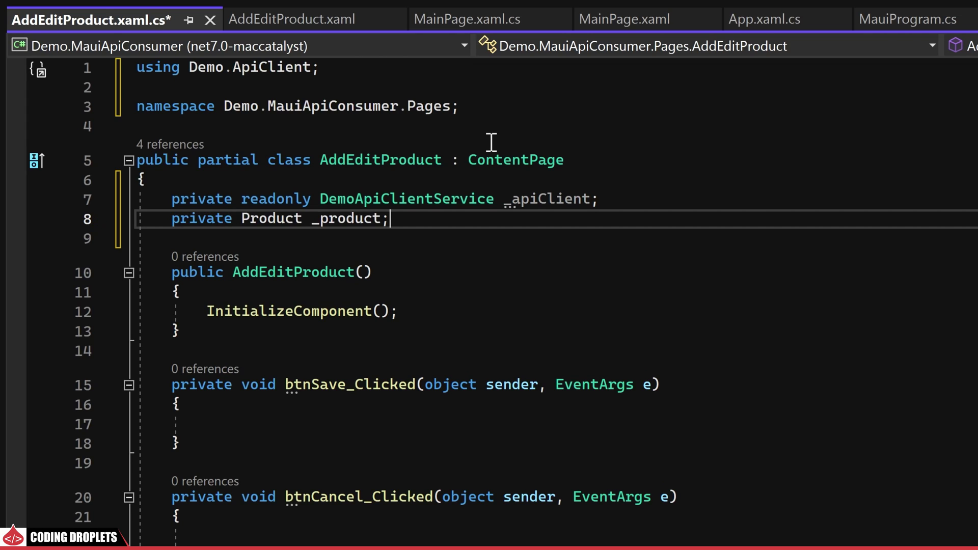
{"action": "key", "text": "Left"}
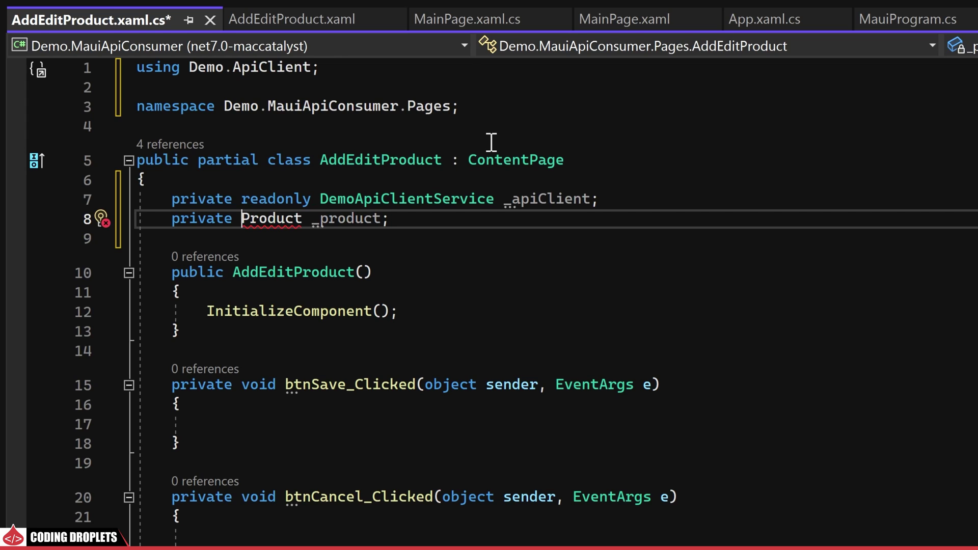
{"action": "key", "text": "ctrl+period"}
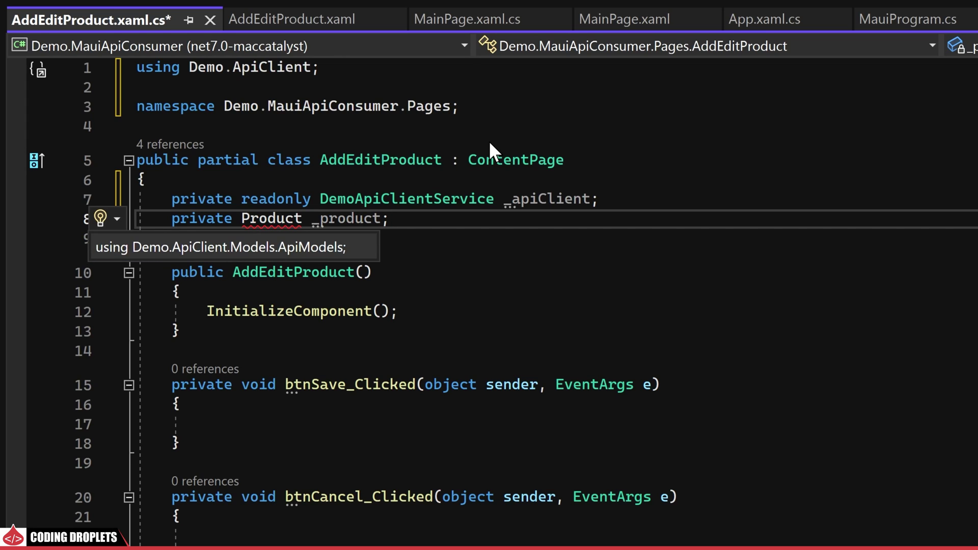
{"action": "key", "text": "Return"}
Step: Add DemoApiClientService and Product parameters to the AddEditProduct constructor
{"action": "double_click", "coordinate": [421, 219]}
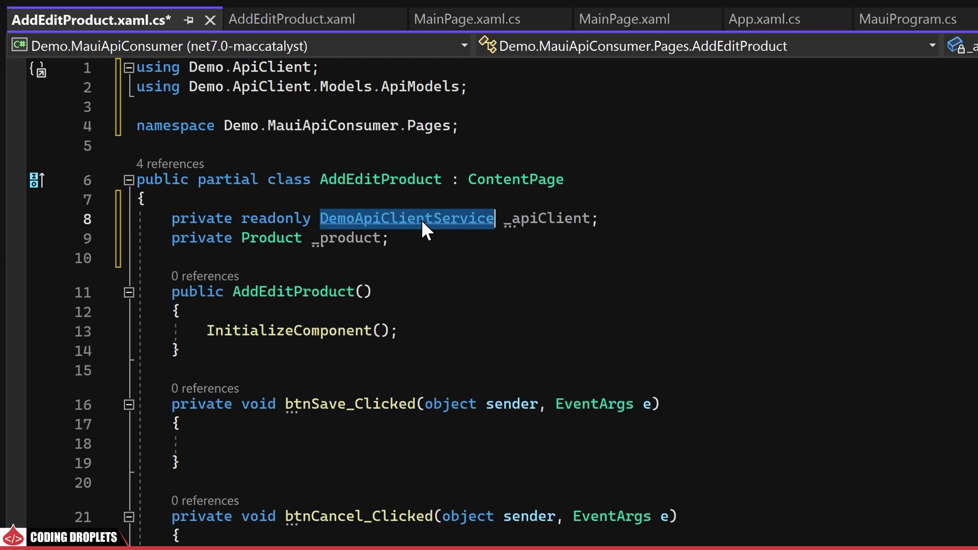
{"action": "key", "text": "ctrl+c"}
{"action": "left_click", "coordinate": [368, 290]}
{"action": "key", "text": "ctrl+v"}
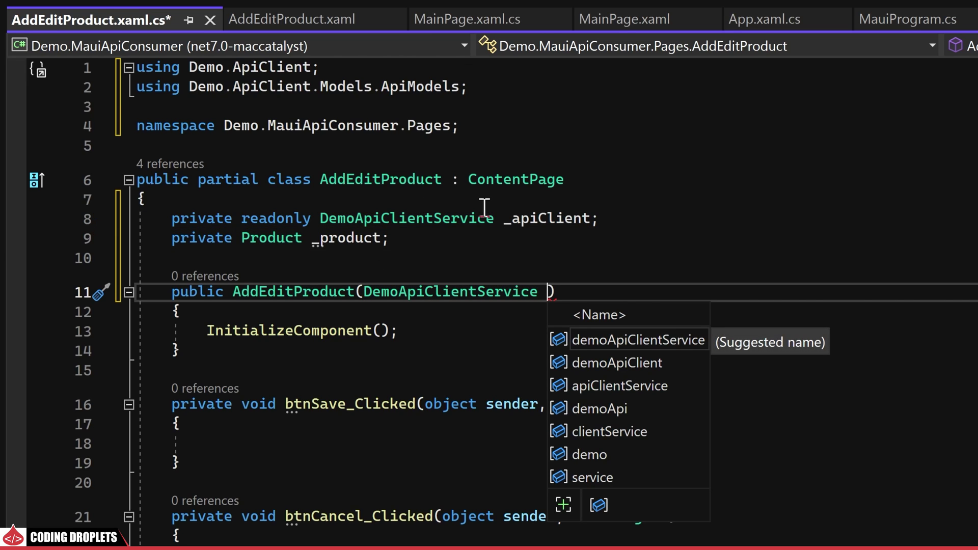
{"action": "type", "text": "apiClient"}
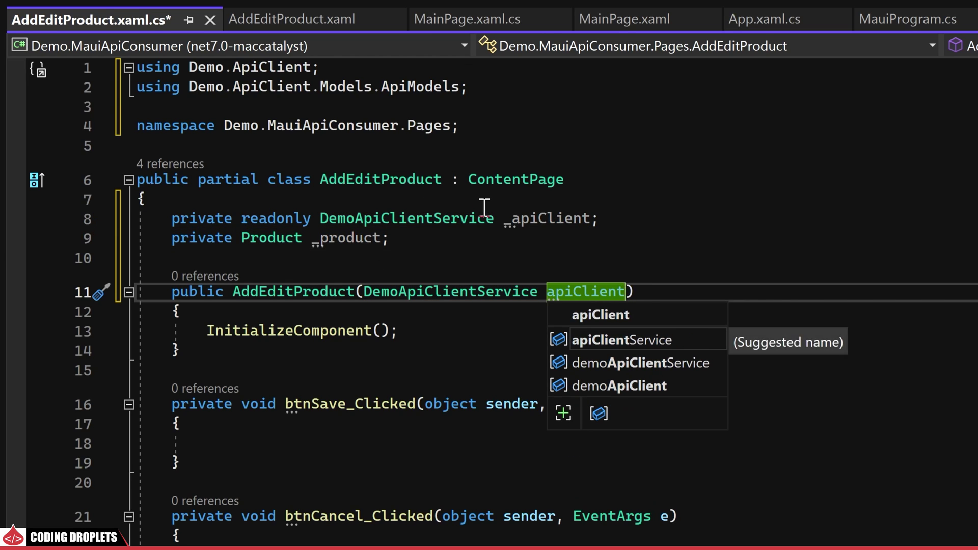
{"action": "type", "text": ","}
{"action": "double_click", "coordinate": [268, 238]}
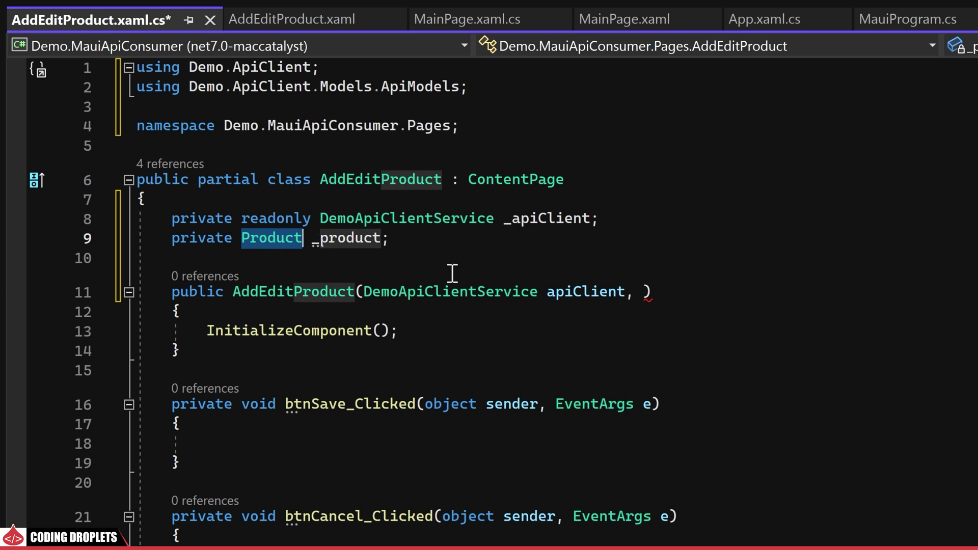
{"action": "left_click", "coordinate": [635, 293]}
{"action": "key", "text": "ctrl+v"}
{"action": "type", "text": "product"}
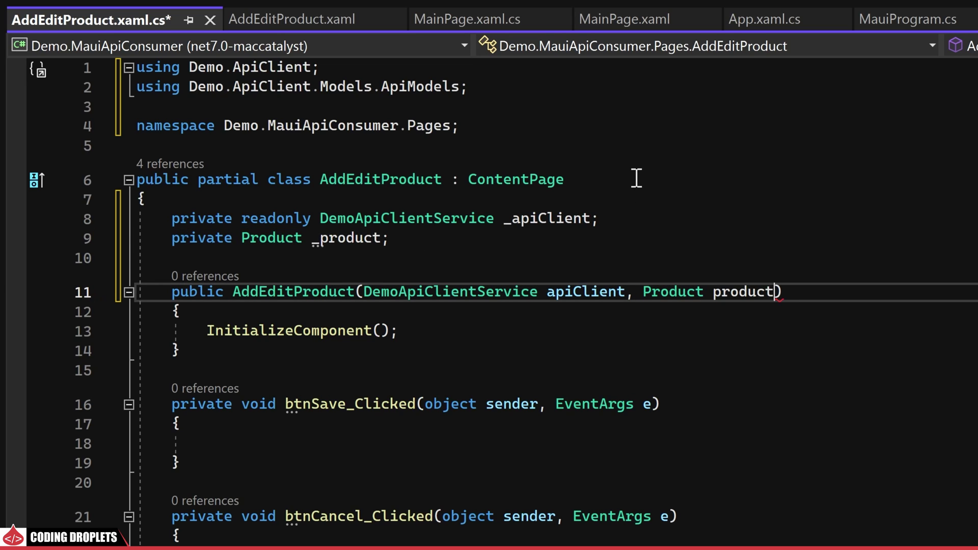
Step: Assign _apiClient and _product from the parameters after InitializeComponent()
{"action": "left_click", "coordinate": [471, 335]}
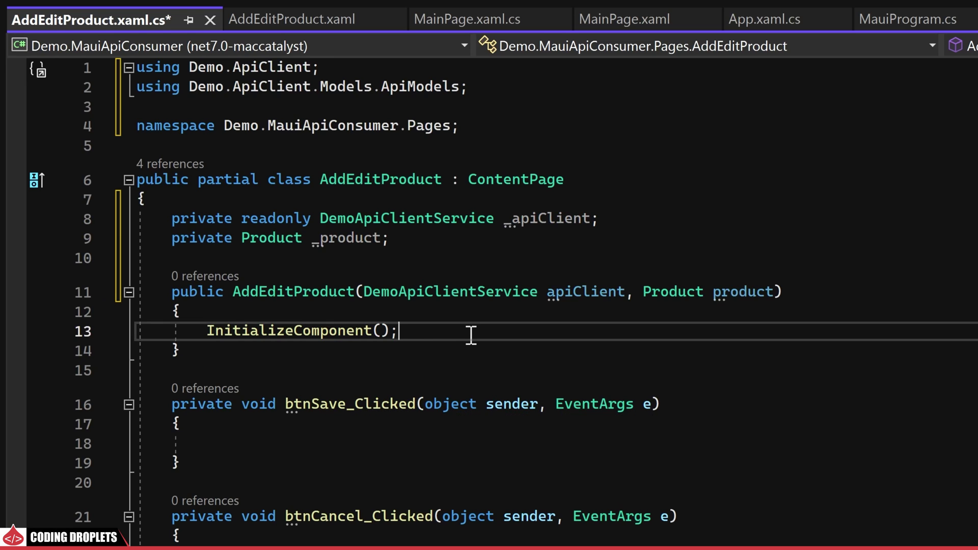
{"action": "key", "text": "Return"}
{"action": "key", "text": "Return"}
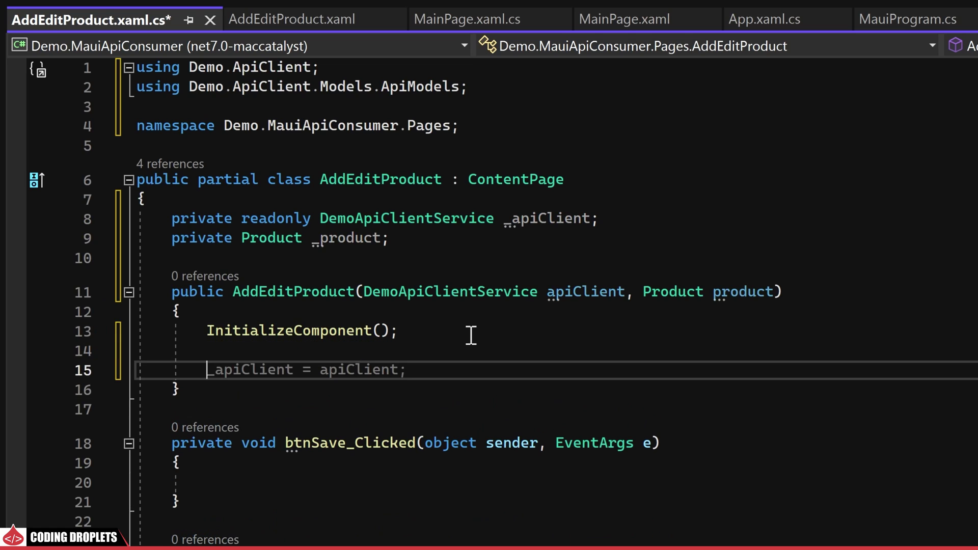
{"action": "key", "text": "Tab"}
{"action": "key", "text": "Return"}
{"action": "key", "text": "Tab"}
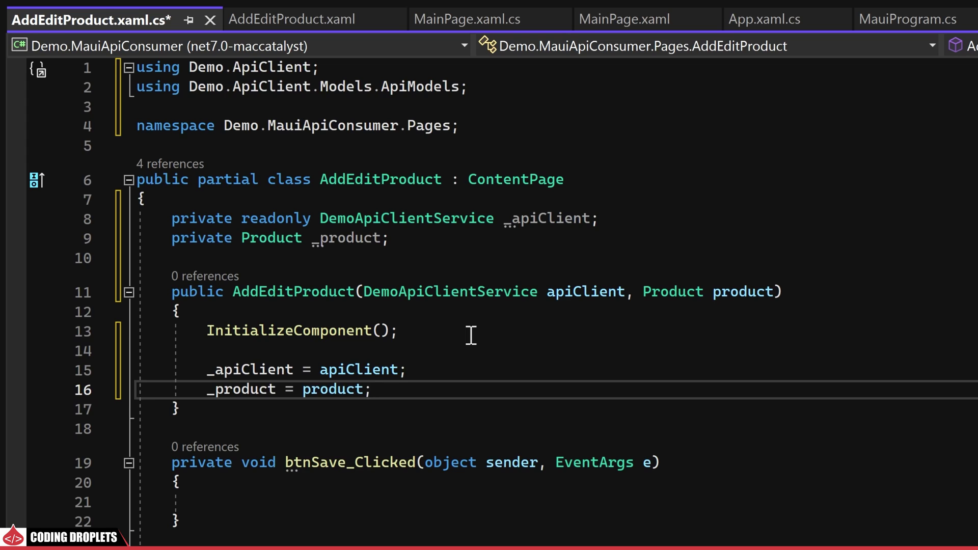
{"action": "scroll", "coordinate": [471, 335], "scroll_direction": "down", "scroll_amount": 3}
Step: Write LoadProductDetails setting txtProductCode, txtProductName and txtPrice Text when _product is not null
{"action": "key", "text": "Down"}
{"action": "key", "text": "Return"}
{"action": "key", "text": "Return"}
{"action": "key", "text": "Tab"}
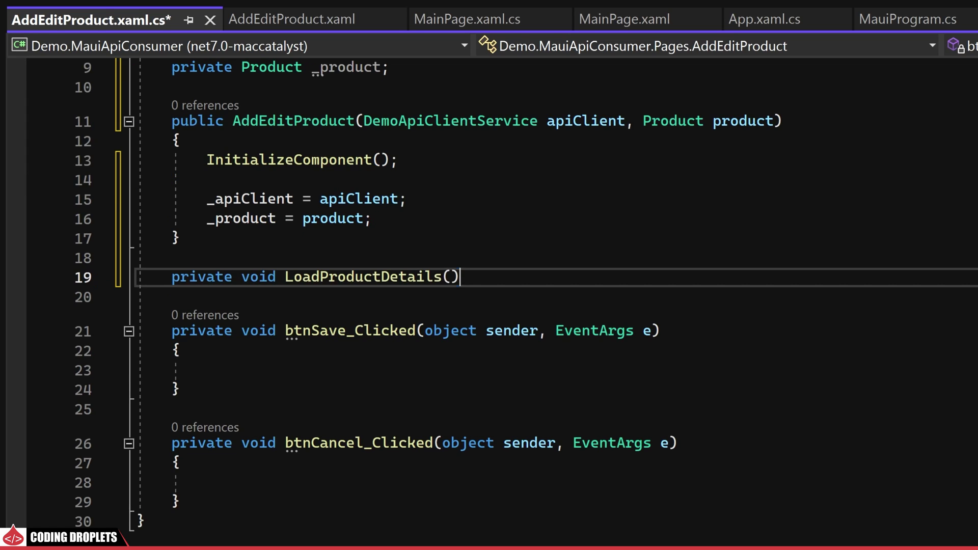
{"action": "type", "text": "{"}
{"action": "key", "text": "Return"}
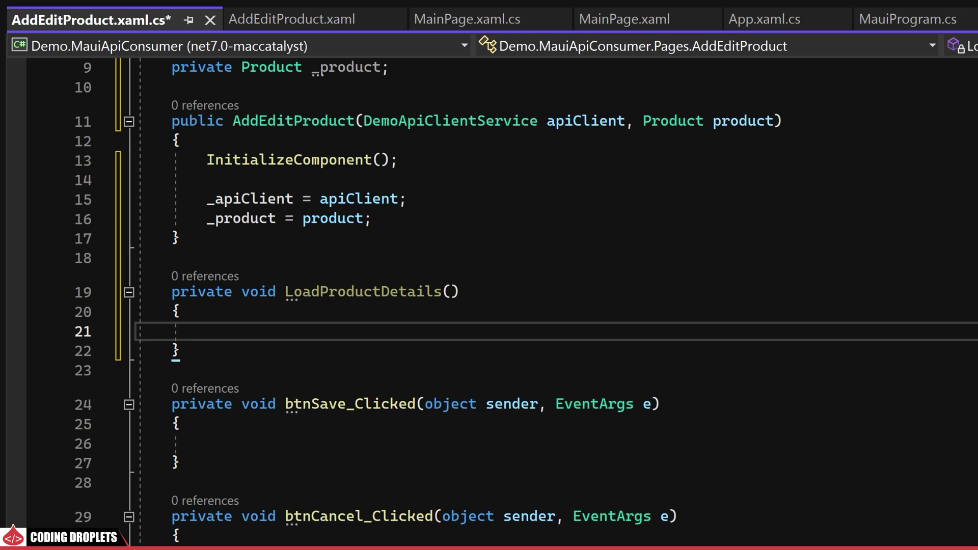
{"action": "type", "text": "if (_product is not null) {"}
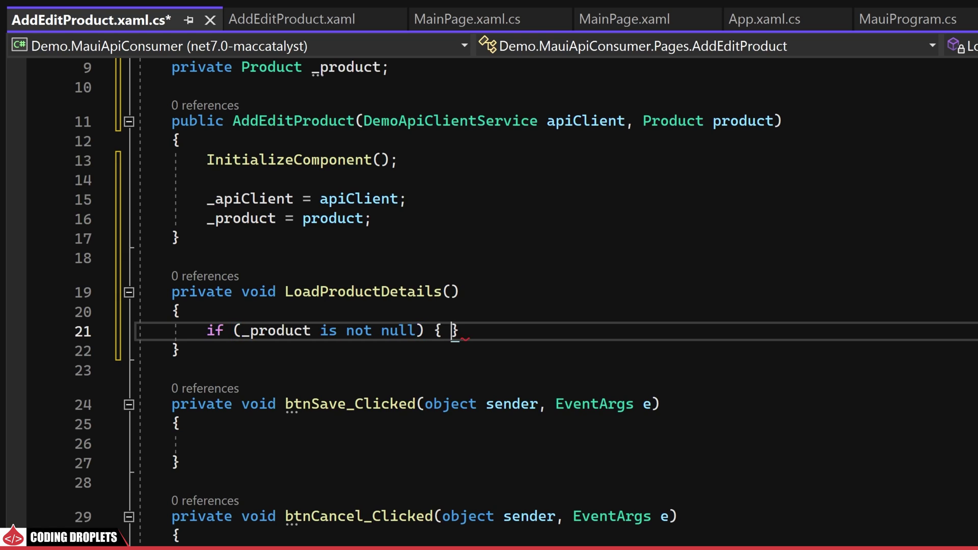
{"action": "key", "text": "Return"}
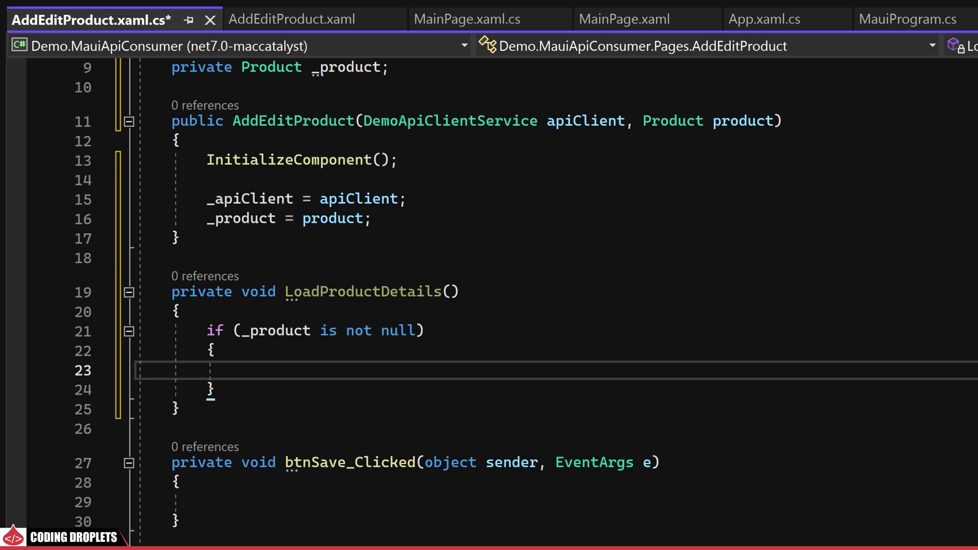
{"action": "type", "text": "txtProductCode.Text = _product.ProductCode;"}
{"action": "key", "text": "Return"}
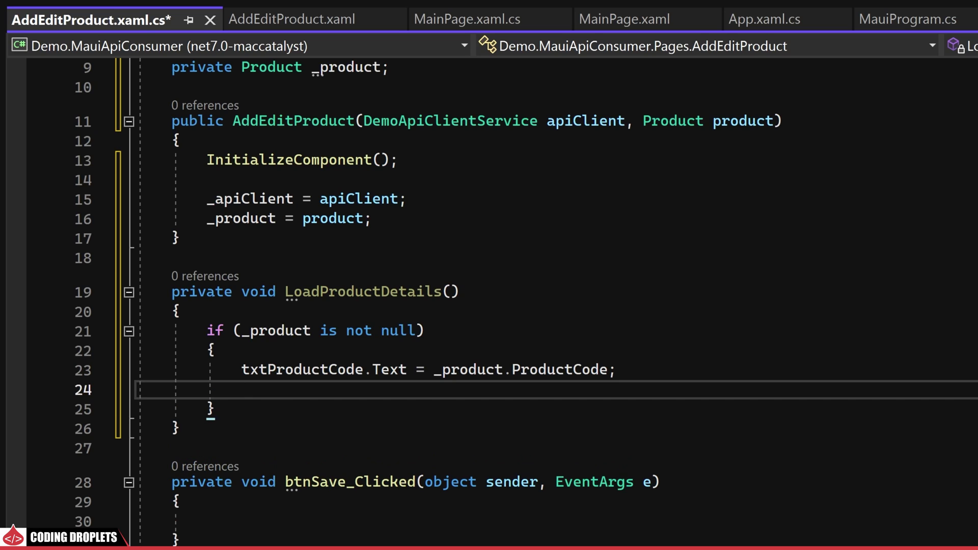
{"action": "type", "text": "txtProductName.Text = _product.ProductName;"}
{"action": "key", "text": "Return"}
{"action": "type", "text": "txtPrice.Text = _product.Price.ToString(\"0.00\");"}
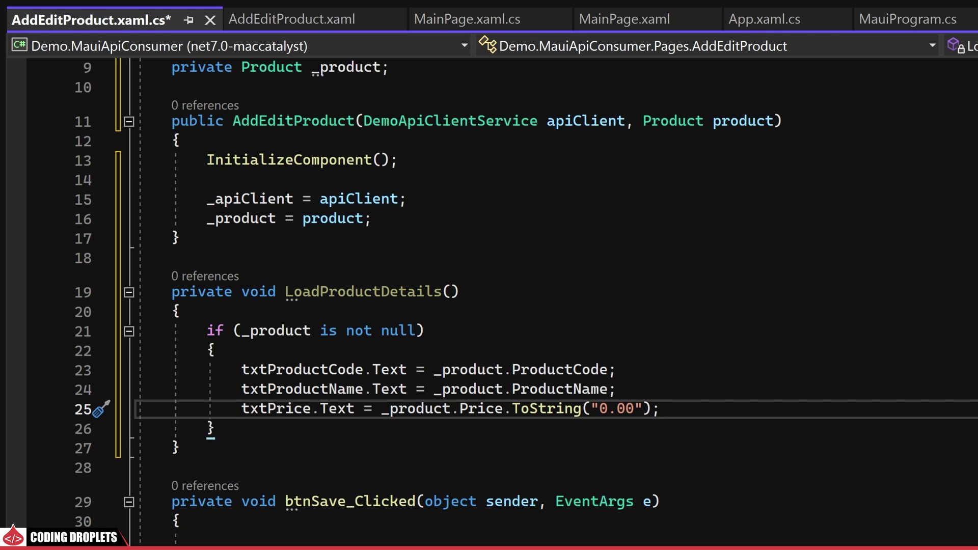
{"action": "scroll", "coordinate": [490, 306], "scroll_direction": "down", "scroll_amount": 1}
{"action": "scroll", "coordinate": [489, 306], "scroll_direction": "down", "scroll_amount": 2}
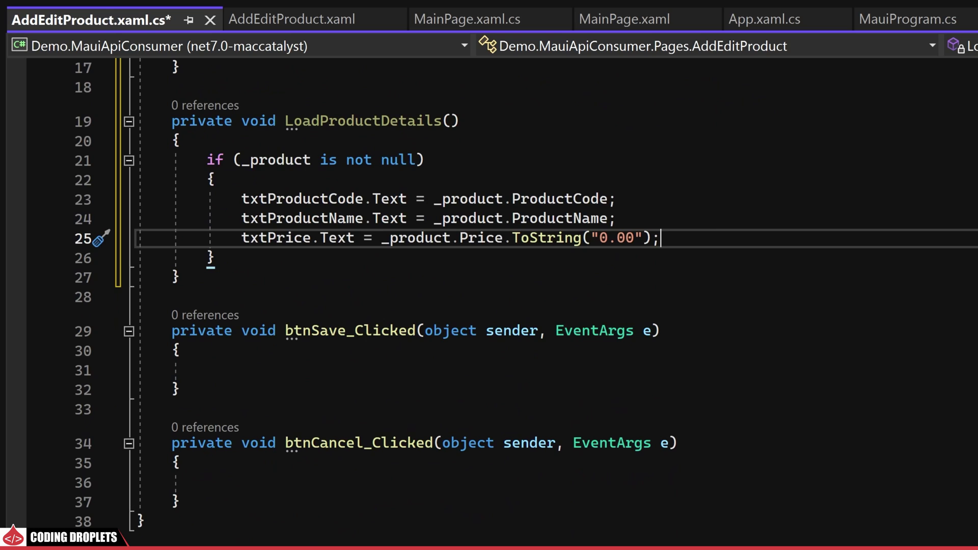
Step: Add an if/else on _product in btnSave_Clicked with add-new and update-existing comments
{"action": "left_click", "coordinate": [907, 388]}
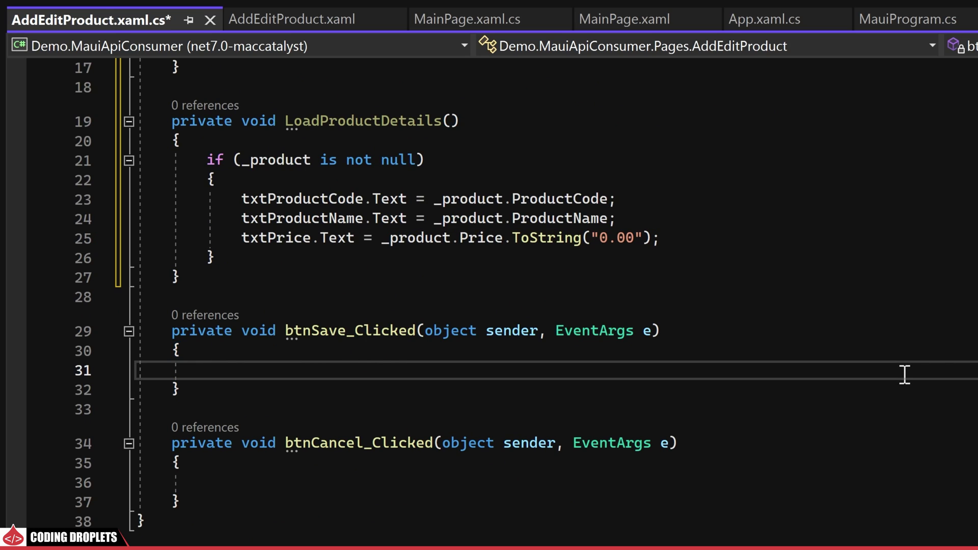
{"action": "type", "text": "if (_product is null)"}
{"action": "key", "text": "Return"}
{"action": "type", "text": "{"}
{"action": "key", "text": "Return"}
{"action": "key", "text": "Down"}
{"action": "key", "text": "End"}
{"action": "key", "text": "Return"}
{"action": "type", "text": "els"}
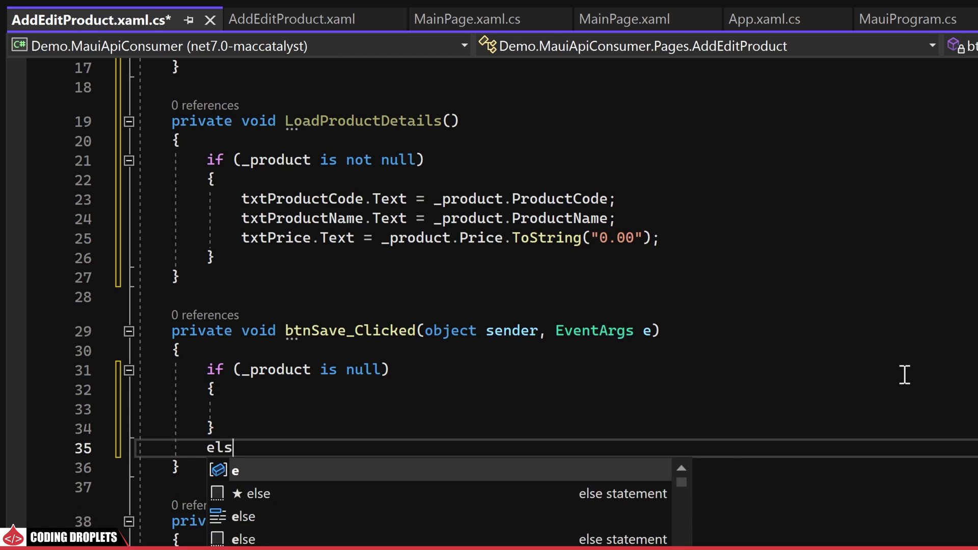
{"action": "type", "text": "e"}
{"action": "key", "text": "Return"}
{"action": "type", "text": "{"}
{"action": "key", "text": "Return"}
{"action": "key", "text": "Up"}
{"action": "key", "text": "Up"}
{"action": "key", "text": "Up"}
{"action": "key", "text": "Up"}
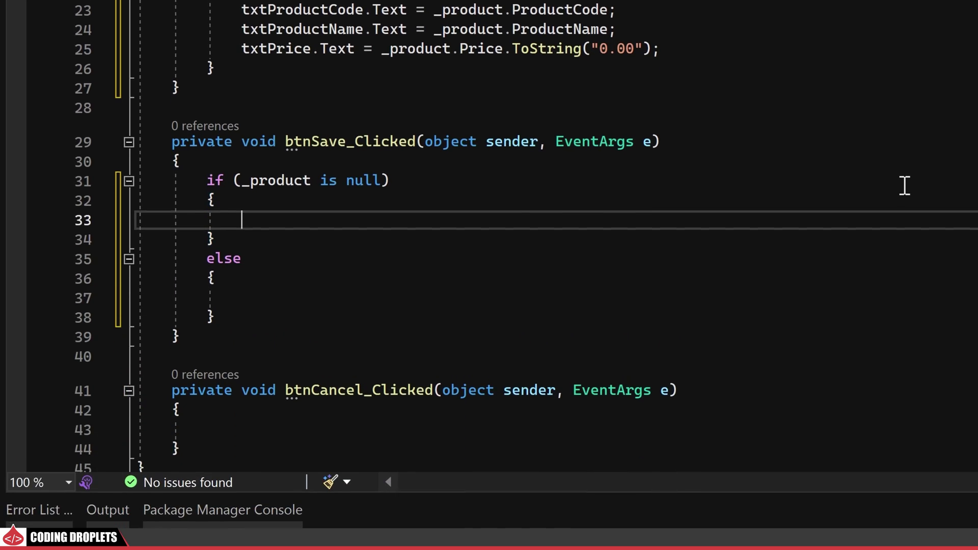
{"action": "type", "text": "// Add a new "}
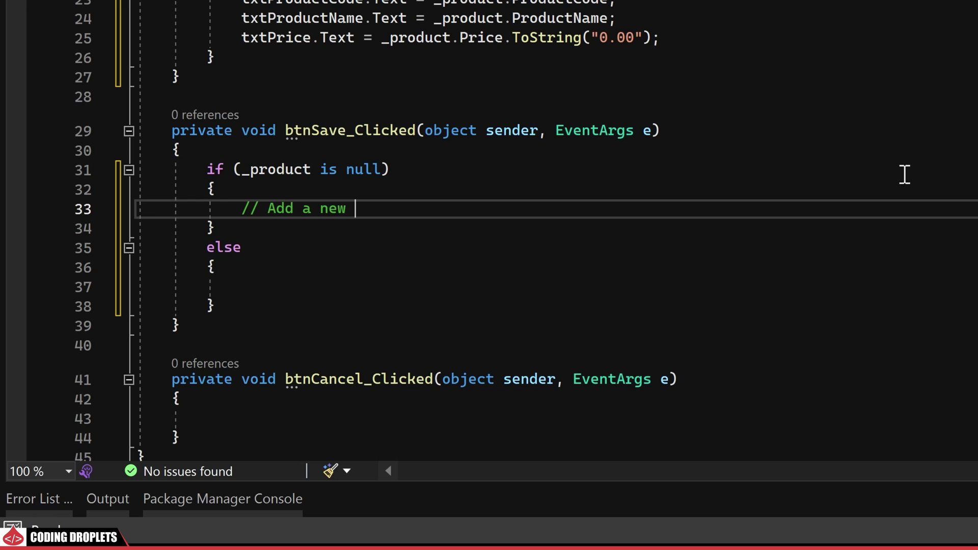
{"action": "type", "text": "product"}
{"action": "key", "text": "Down"}
{"action": "key", "text": "Down"}
{"action": "key", "text": "Down"}
{"action": "key", "text": "Down"}
{"action": "type", "text": "//U"}
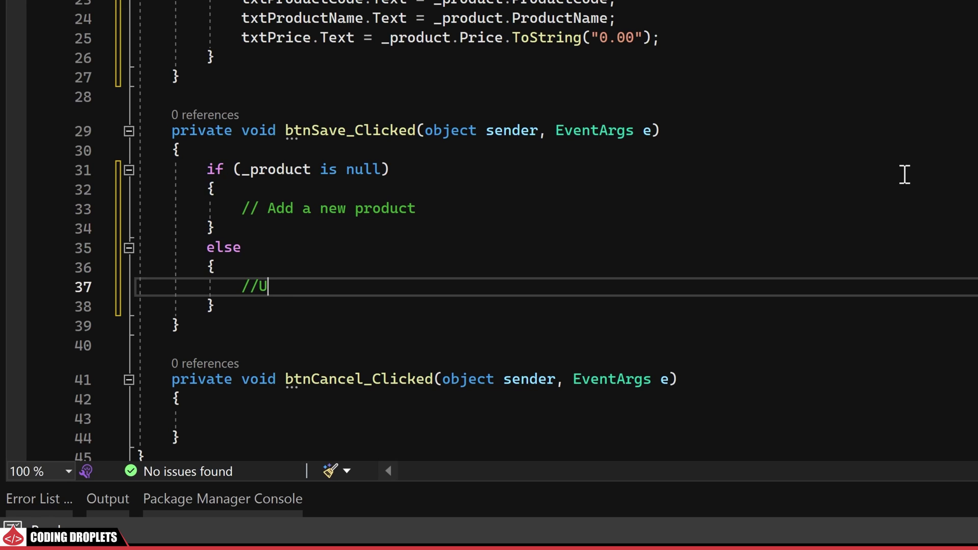
{"action": "type", "text": "pdate an existing "}
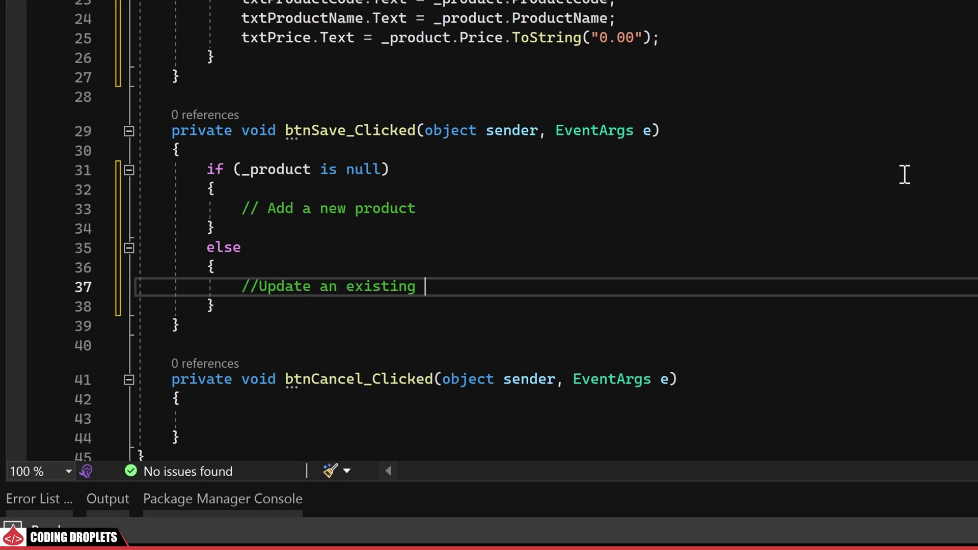
{"action": "type", "text": "prod"}
Step: Append 'await Navigation.PopModalAsync();' and mark btnSave_Clicked async
{"action": "key", "text": "Down"}
{"action": "key", "text": "Down"}
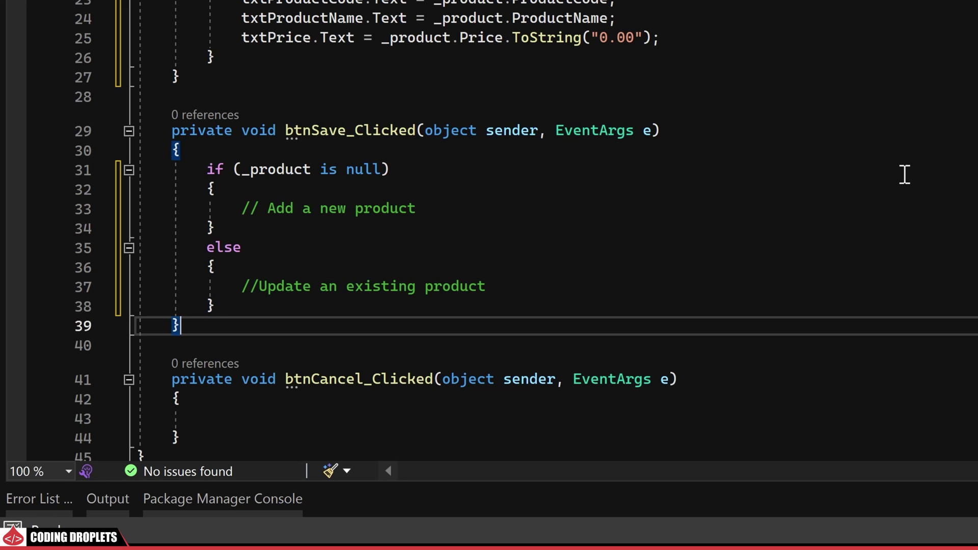
{"action": "key", "text": "Return"}
{"action": "key", "text": "Return"}
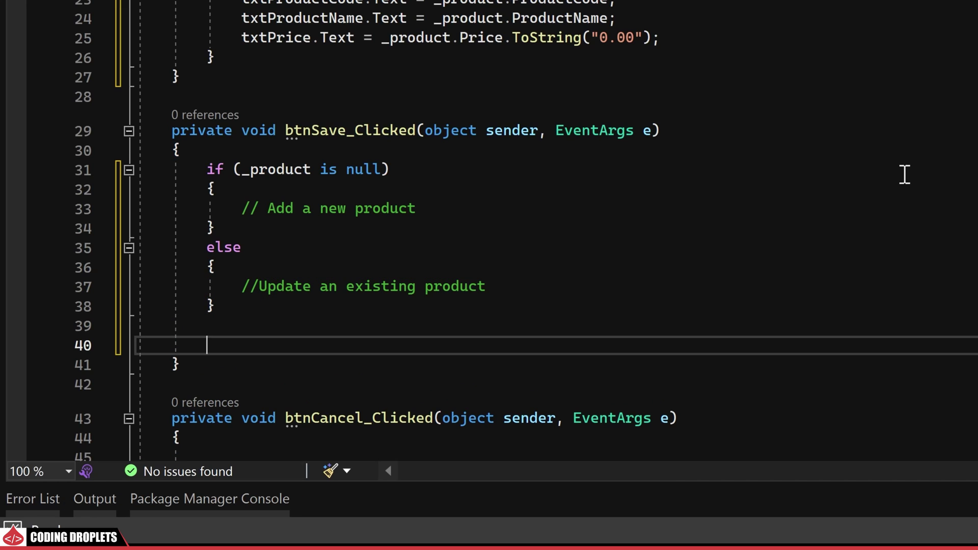
{"action": "type", "text": "await Navigation.PopModalAsync();"}
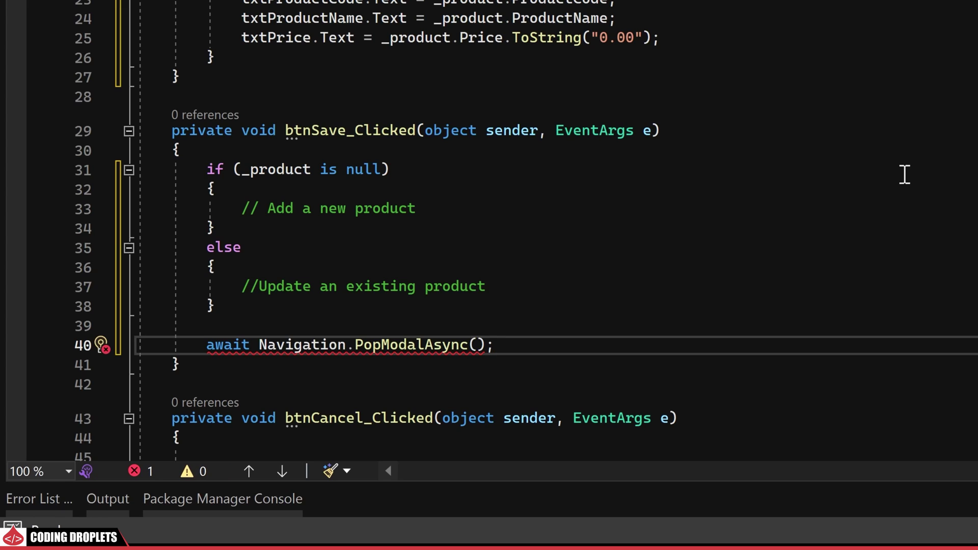
{"action": "left_click", "coordinate": [294, 130]}
{"action": "type", "text": "async"}
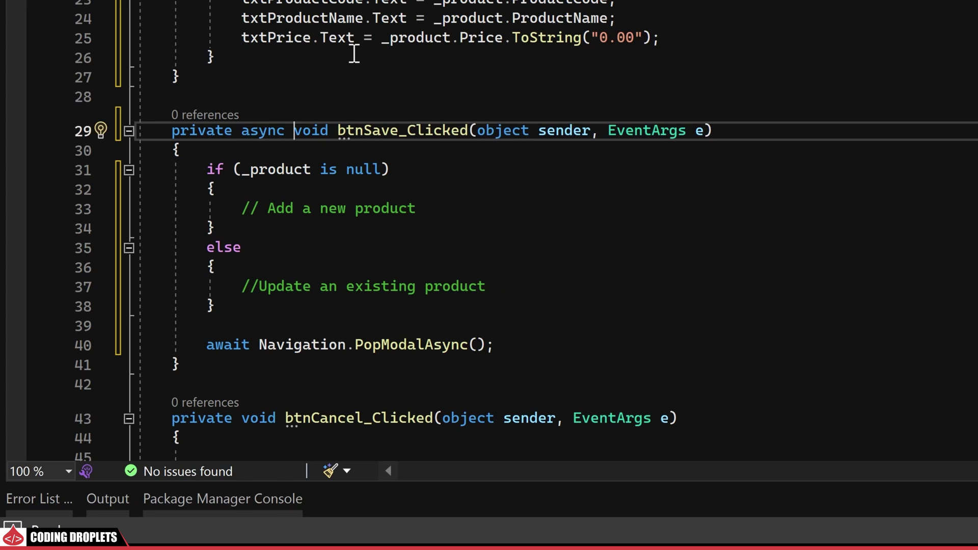
Step: In the add branch, await _apiClient.SaveProduct with a new Product's ProductCode, ProductName and Price
{"action": "left_click", "coordinate": [464, 208]}
{"action": "key", "text": "Return"}
{"action": "key", "text": "Return"}
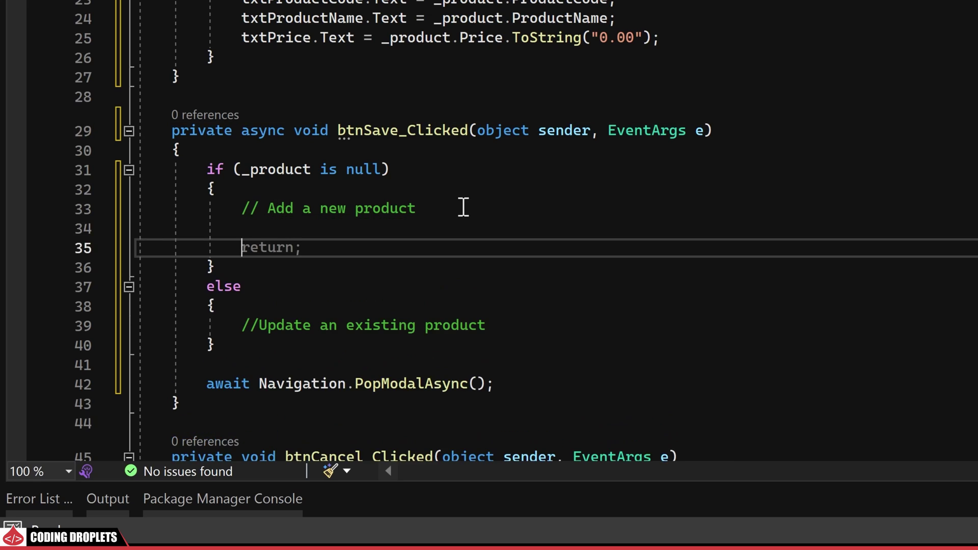
{"action": "type", "text": "await _api"}
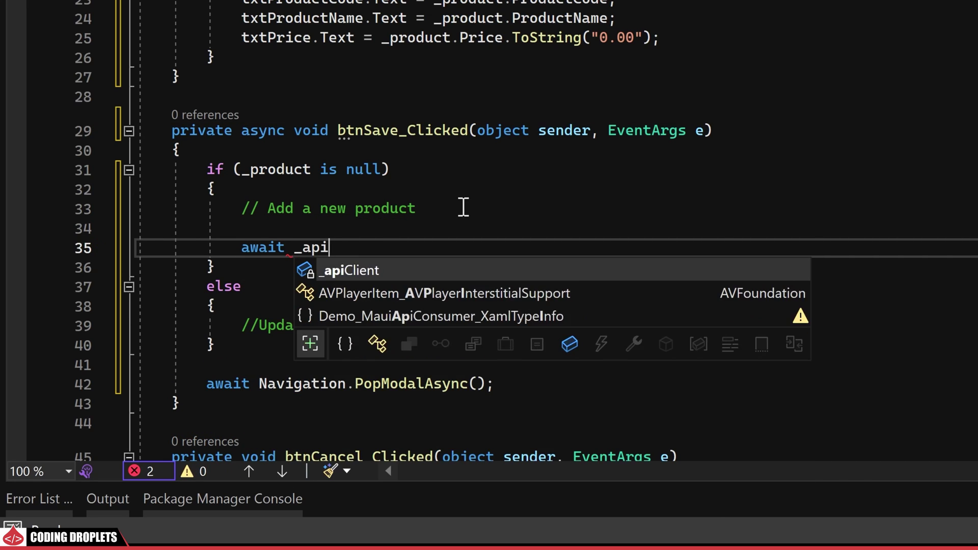
{"action": "type", "text": "Client/"}
{"action": "key", "text": "BackSpace"}
{"action": "type", "text": "."}
{"action": "key", "text": "Down"}
{"action": "key", "text": "Down"}
{"action": "key", "text": "Tab"}
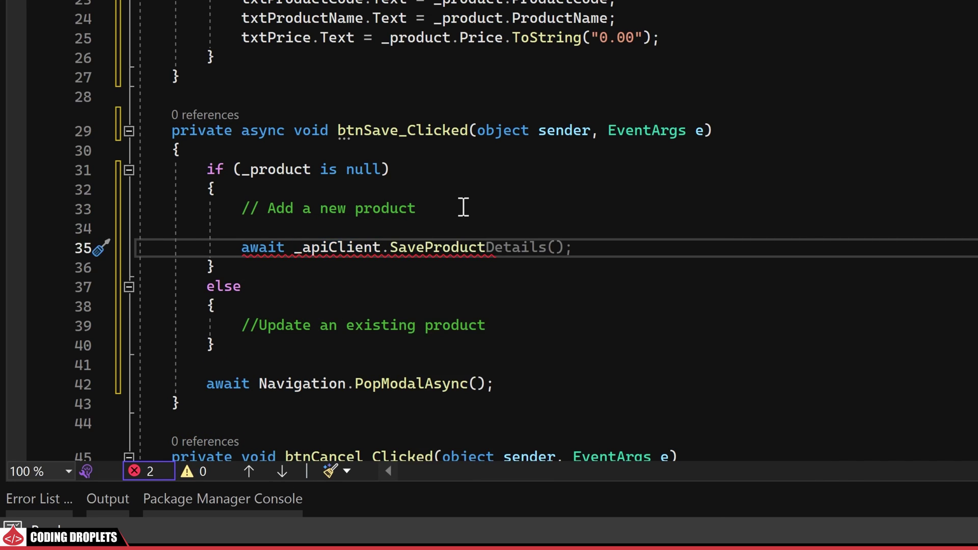
{"action": "type", "text": "(new"}
{"action": "key", "text": "Tab"}
{"action": "type", "text": "{"}
{"action": "key", "text": "Return"}
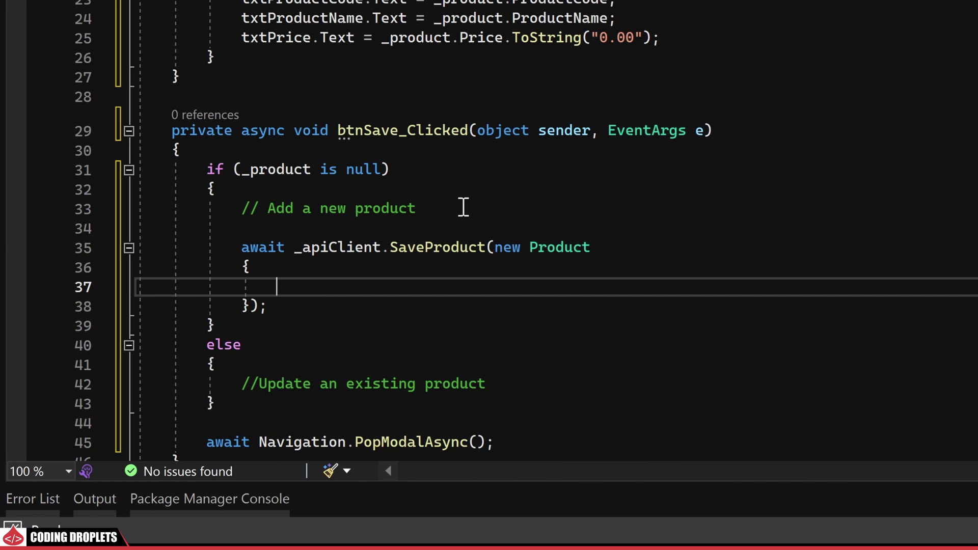
{"action": "key", "text": "Tab"}
{"action": "key", "text": "Return"}
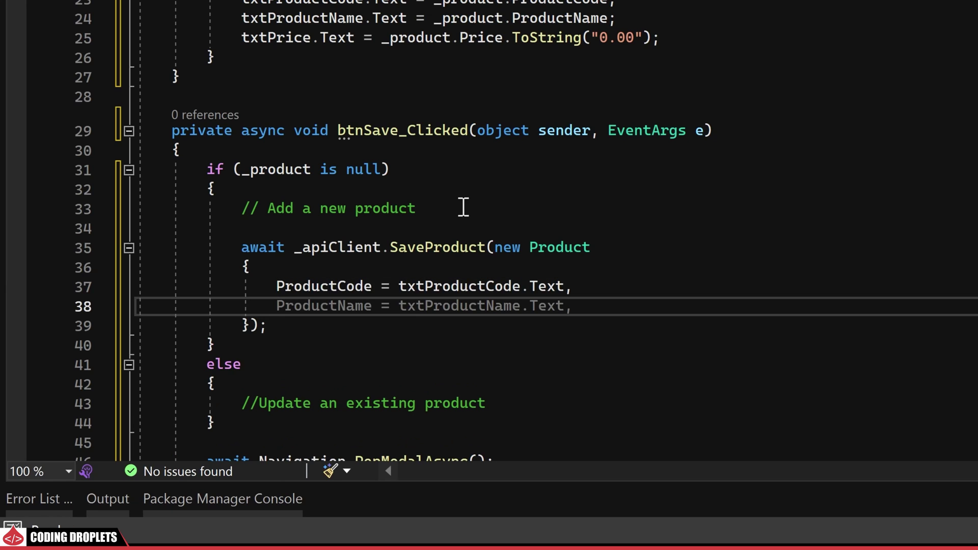
{"action": "key", "text": "Tab"}
{"action": "key", "text": "Return"}
{"action": "key", "text": "Tab"}
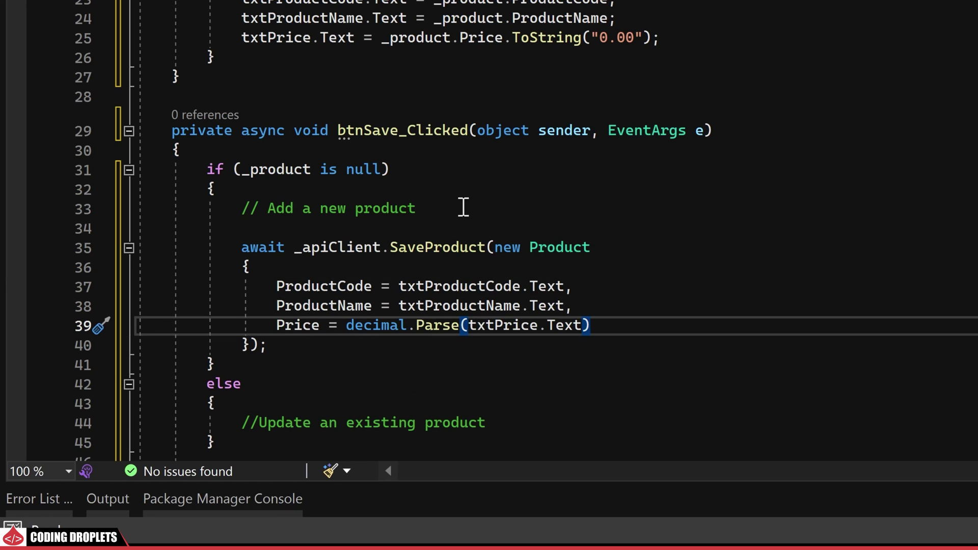
{"action": "scroll", "coordinate": [489, 230], "scroll_direction": "down", "scroll_amount": 4}
Step: In the update branch, call UpdateProduct with Id plus the copied ProductCode, ProductName and Price
{"action": "left_click", "coordinate": [600, 176]}
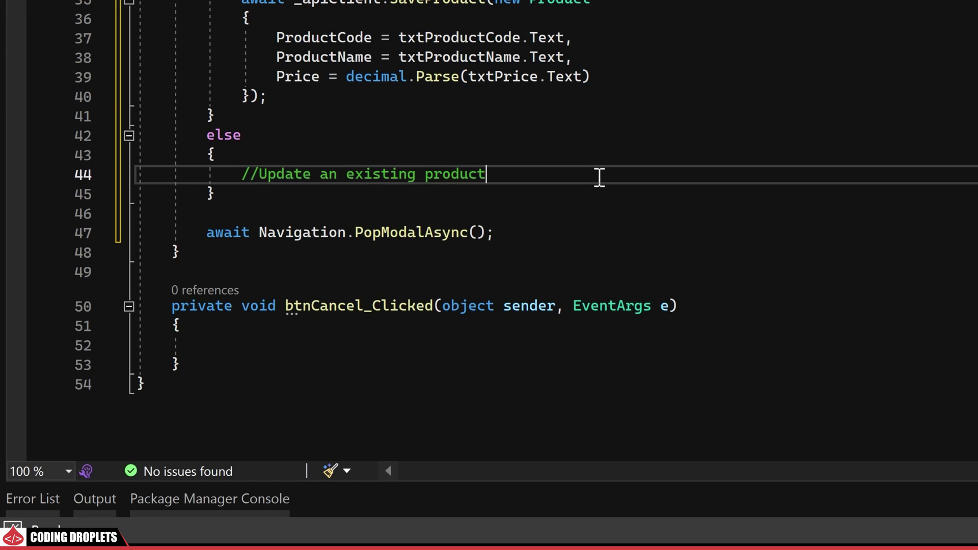
{"action": "key", "text": "Return"}
{"action": "key", "text": "Return"}
{"action": "type", "text": "await "}
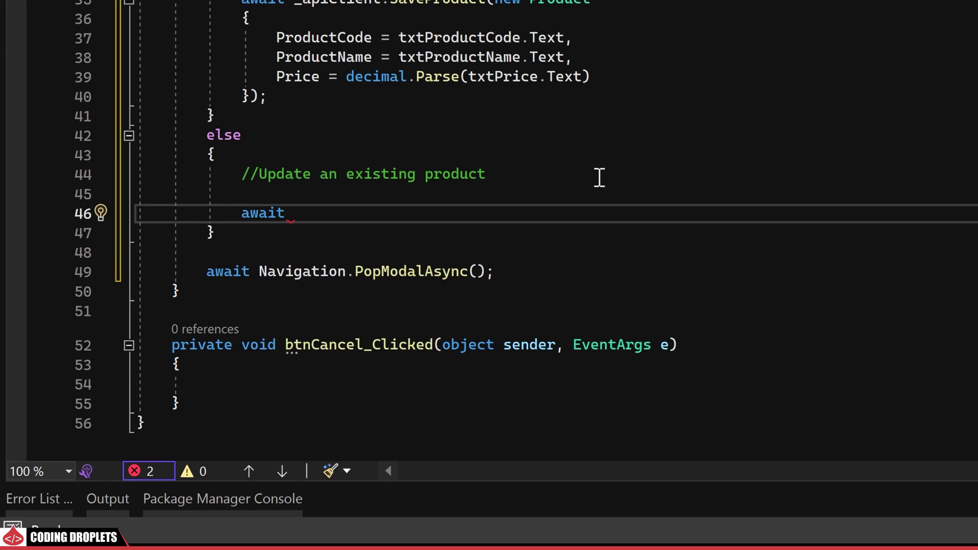
{"action": "type", "text": "_apiClient."}
{"action": "key", "text": "Tab"}
{"action": "type", "text": "(ne"}
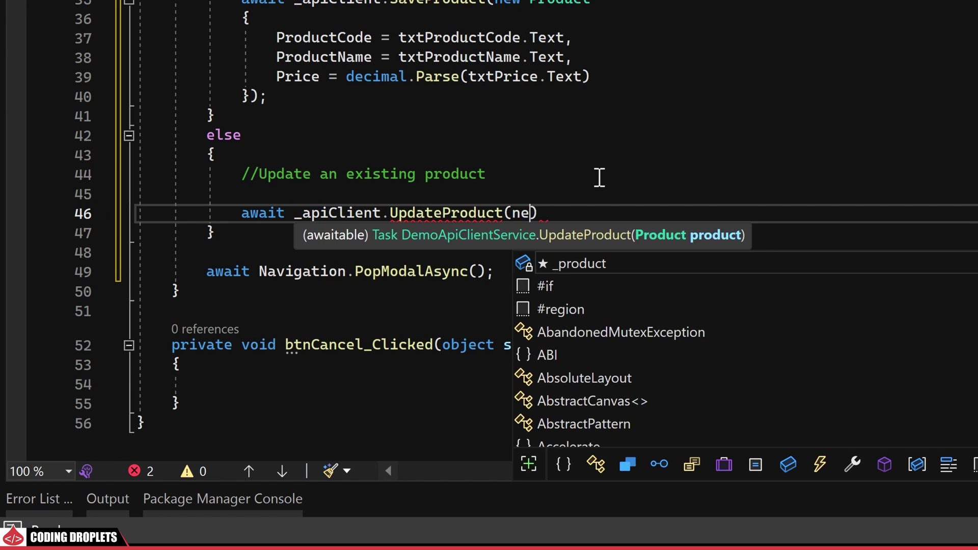
{"action": "type", "text": "w Product{"}
{"action": "key", "text": "Return"}
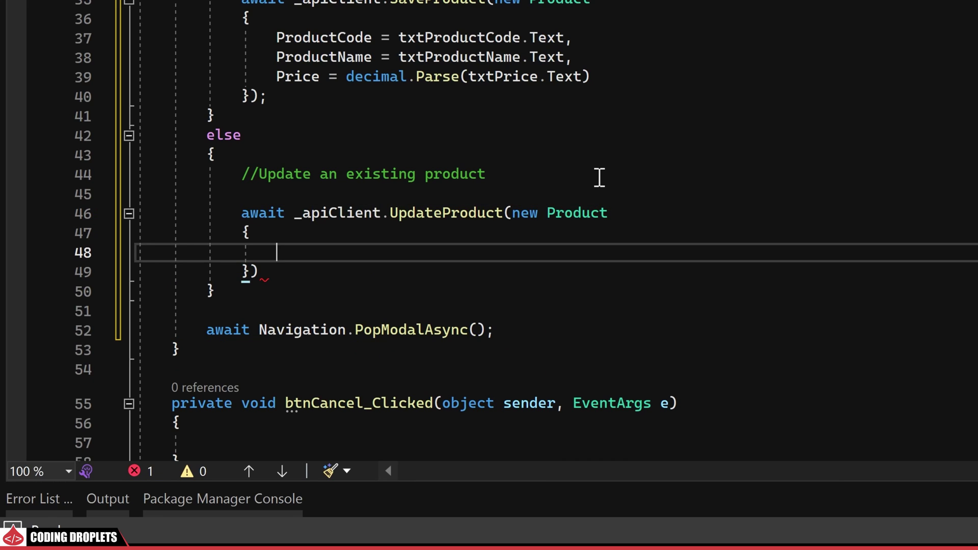
{"action": "key", "text": "Down"}
{"action": "type", "text": ";"}
{"action": "key", "text": "Up"}
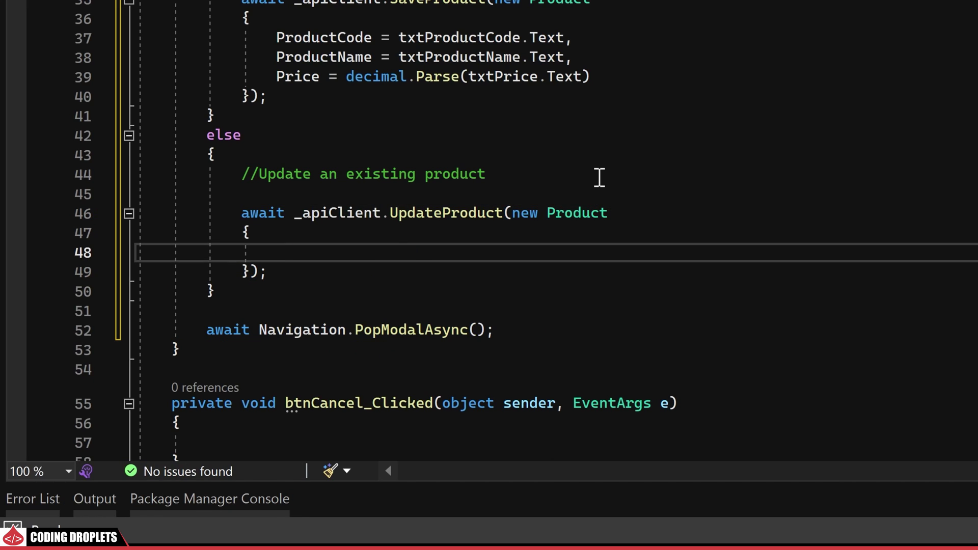
{"action": "type", "text": "Id = _product.Id,"}
{"action": "key", "text": "Return"}
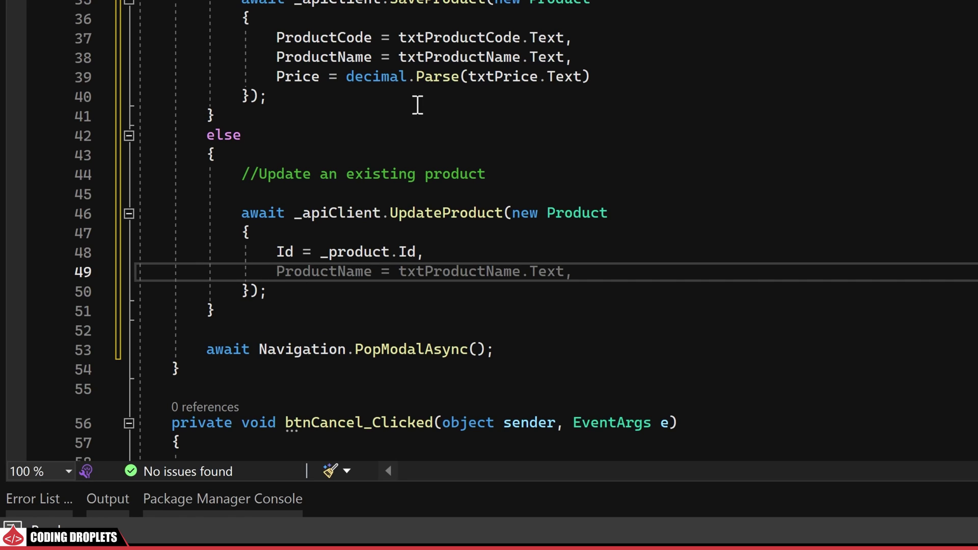
{"action": "left_click_drag", "start_coordinate": [275, 36], "coordinate": [581, 81]}
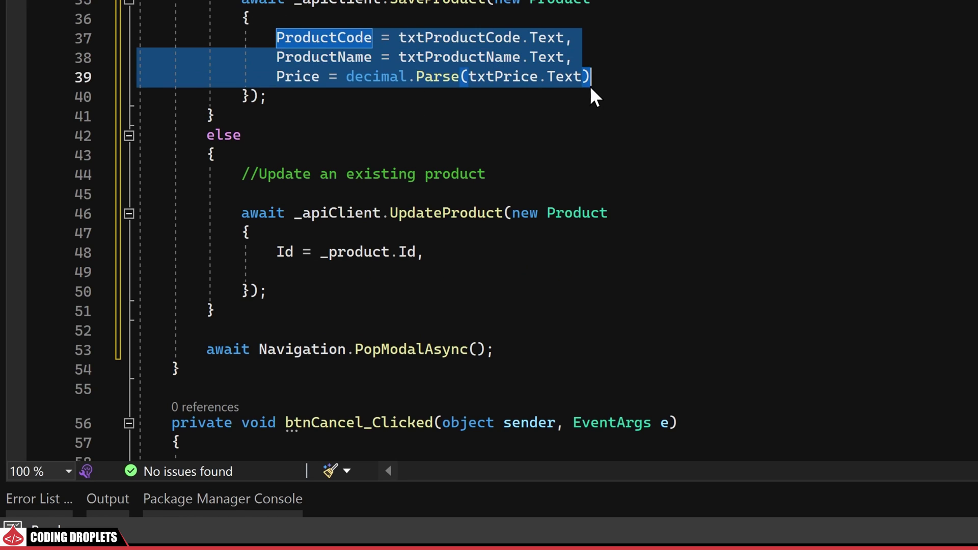
{"action": "left_click", "coordinate": [352, 273]}
{"action": "type", "text": "ProductCode = txtProductCode.Text,                 ProductName = txtProductName.Text,                 Price = decimal.Parse(txtPrice.Text)"}
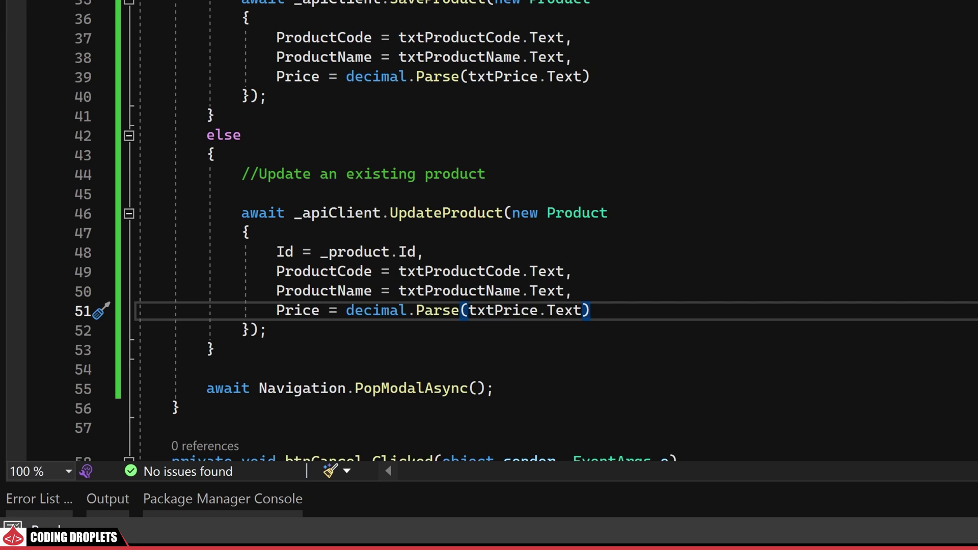
{"action": "scroll", "coordinate": [500, 185], "scroll_direction": "down", "scroll_amount": 5}
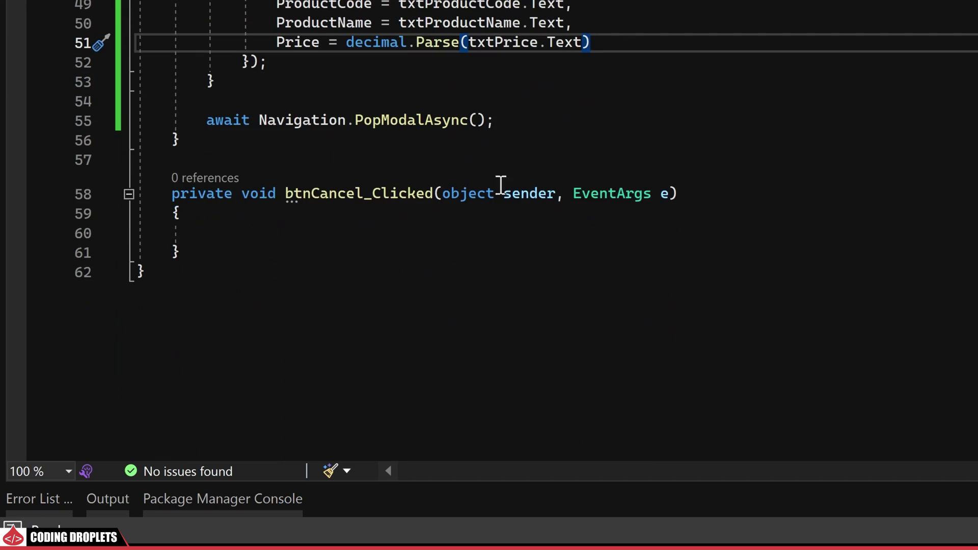
Step: Copy 'await Navigation.PopModalAsync();' into btnCancel_Clicked and mark that handler async
{"action": "left_click", "coordinate": [198, 120]}
{"action": "key", "text": "shift+End"}
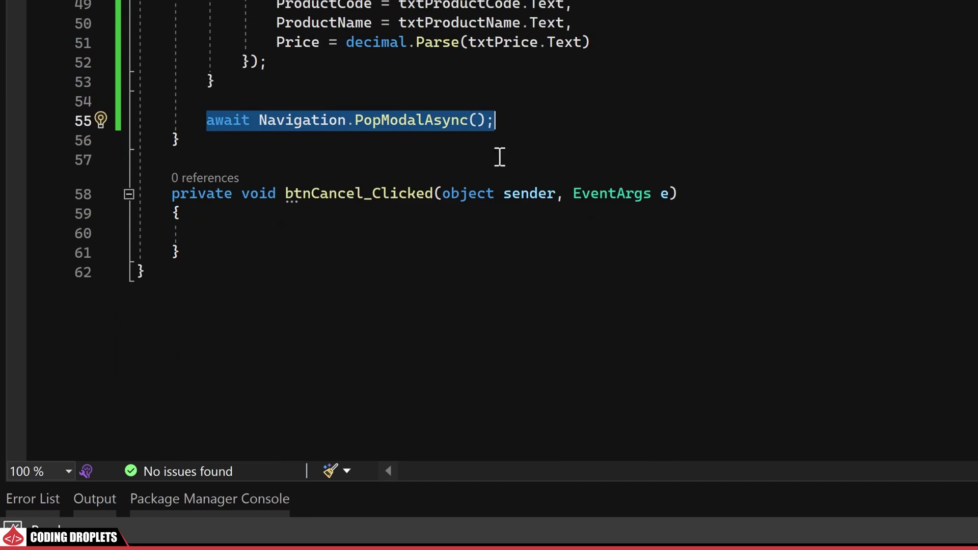
{"action": "key", "text": "ctrl+c"}
{"action": "left_click", "coordinate": [256, 233]}
{"action": "key", "text": "ctrl+v"}
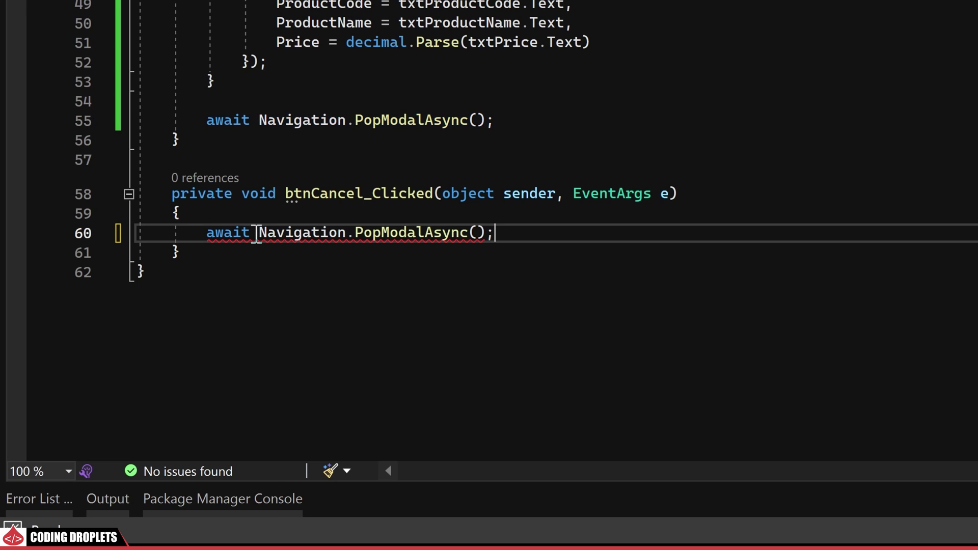
{"action": "left_click", "coordinate": [242, 193]}
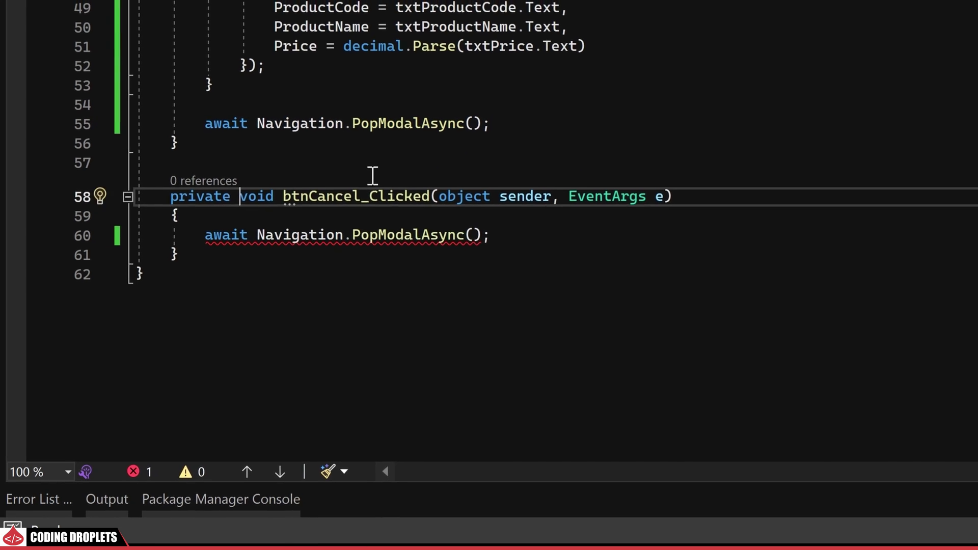
{"action": "type", "text": "async"}
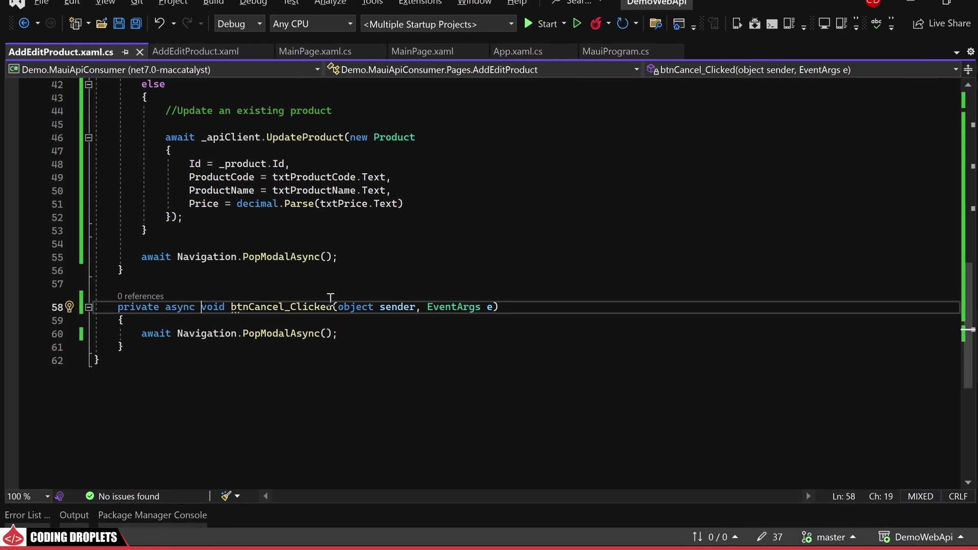
{"action": "left_click_drag", "start_coordinate": [945, 322], "coordinate": [950, 142]}
Step: Add a readonly DemoApiClientService _apiClient field to MainPage.xaml.cs
{"action": "left_click", "coordinate": [964, 218]}
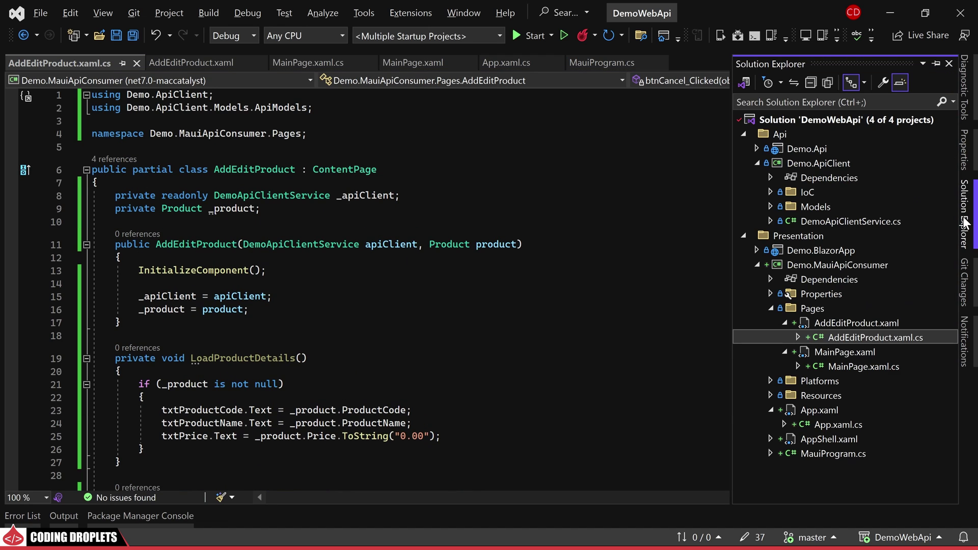
{"action": "left_click", "coordinate": [840, 365]}
{"action": "left_click", "coordinate": [421, 150]}
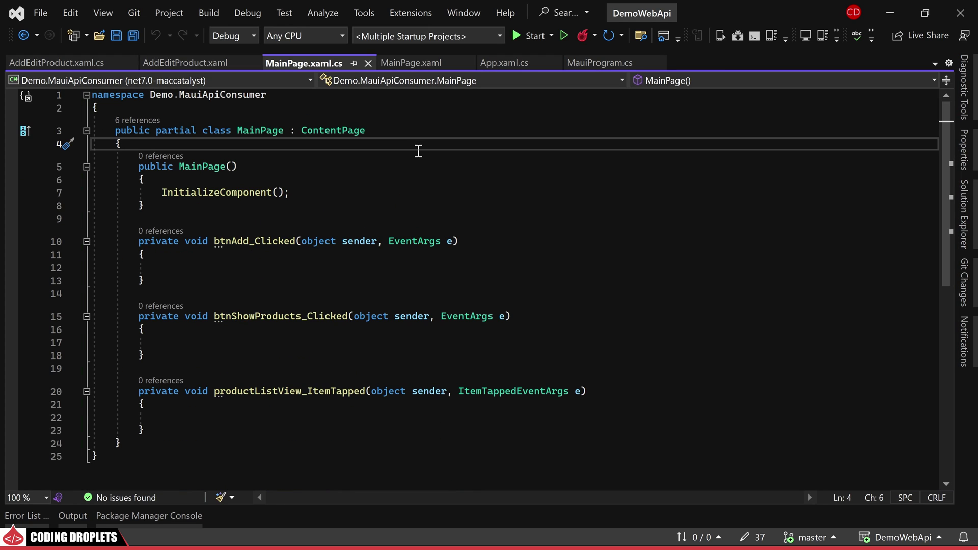
{"action": "key", "text": "Return"}
{"action": "key", "text": "Return"}
{"action": "key", "text": "Up"}
{"action": "key", "text": "ctrl+v"}
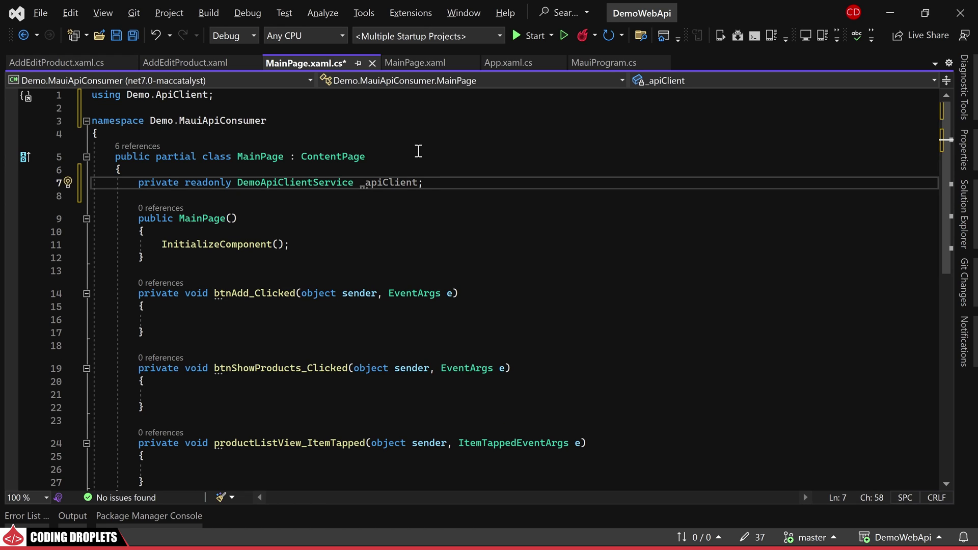
Step: Add a DemoApiClientService parameter to the MainPage constructor and assign it to _apiClient
{"action": "double_click", "coordinate": [295, 182]}
{"action": "key", "text": "ctrl+c"}
{"action": "left_click", "coordinate": [233, 218]}
{"action": "key", "text": "ctrl+v"}
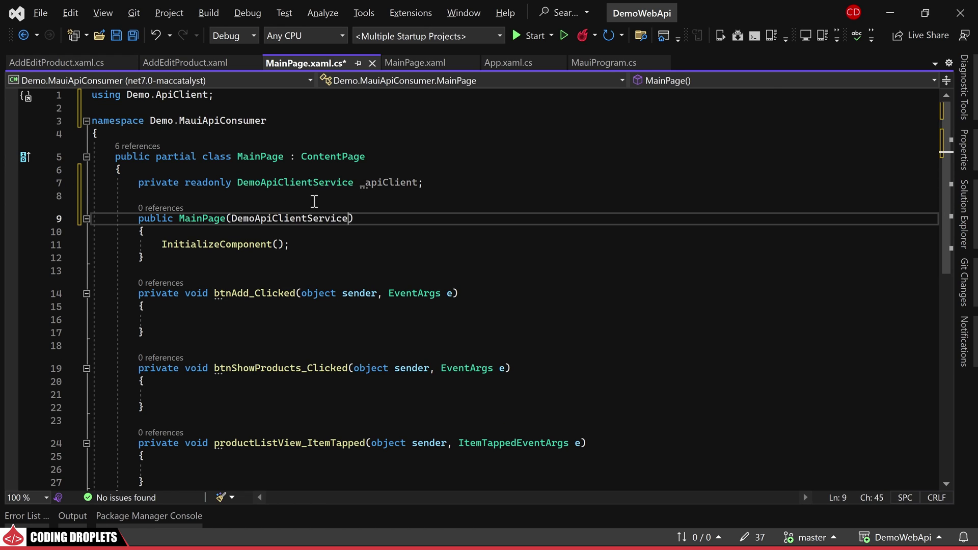
{"action": "type", "text": "apiCli"}
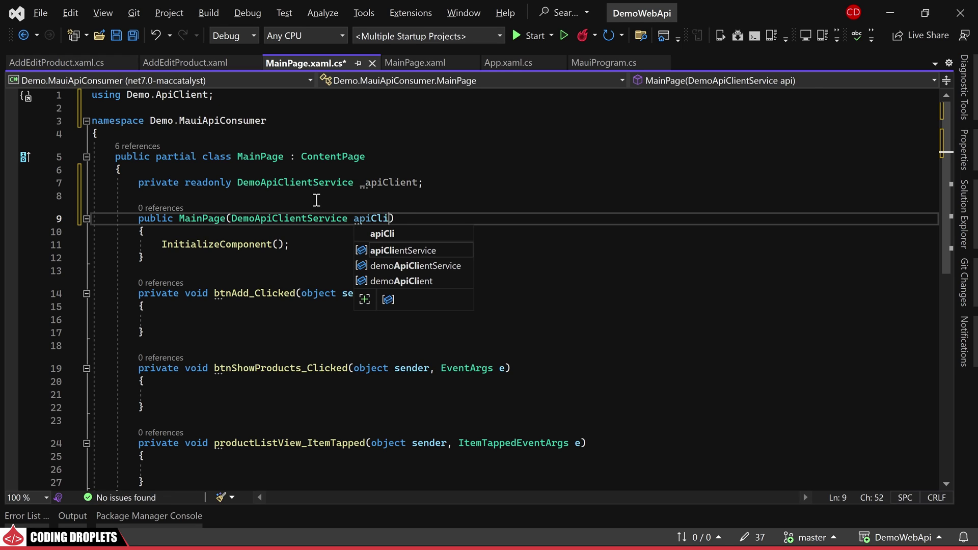
{"action": "type", "text": "ent"}
{"action": "left_click", "coordinate": [296, 245]}
{"action": "key", "text": "Return"}
{"action": "key", "text": "Return"}
{"action": "key", "text": "Tab"}
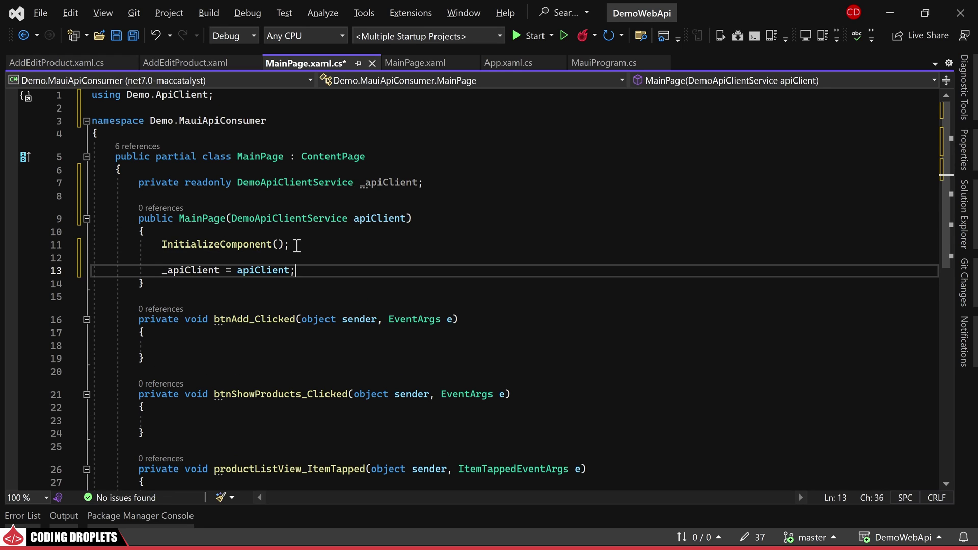
Step: Make btnAdd_Clicked await Navigation.PushModalAsync(new AddEditProduct(_apiClient, null))
{"action": "left_click", "coordinate": [333, 346]}
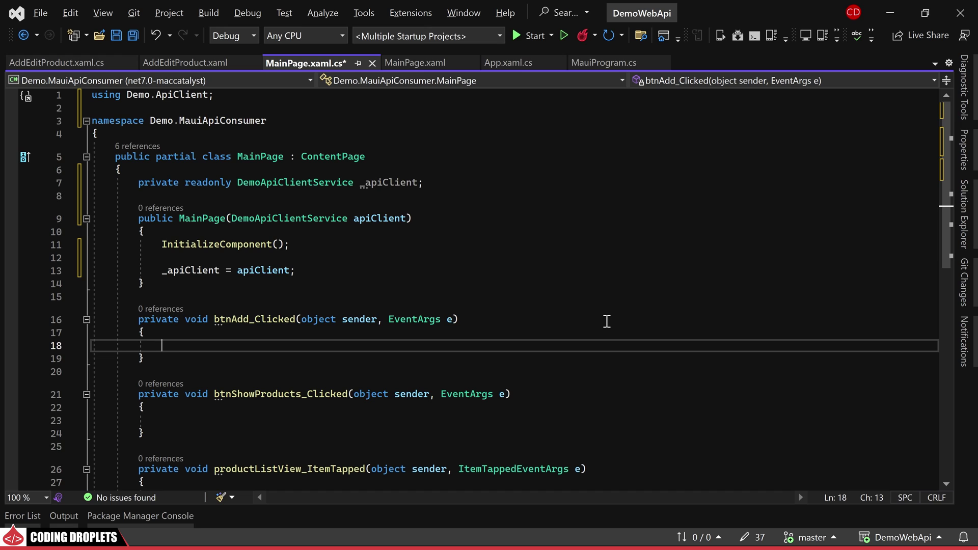
{"action": "type", "text": "await Navi"}
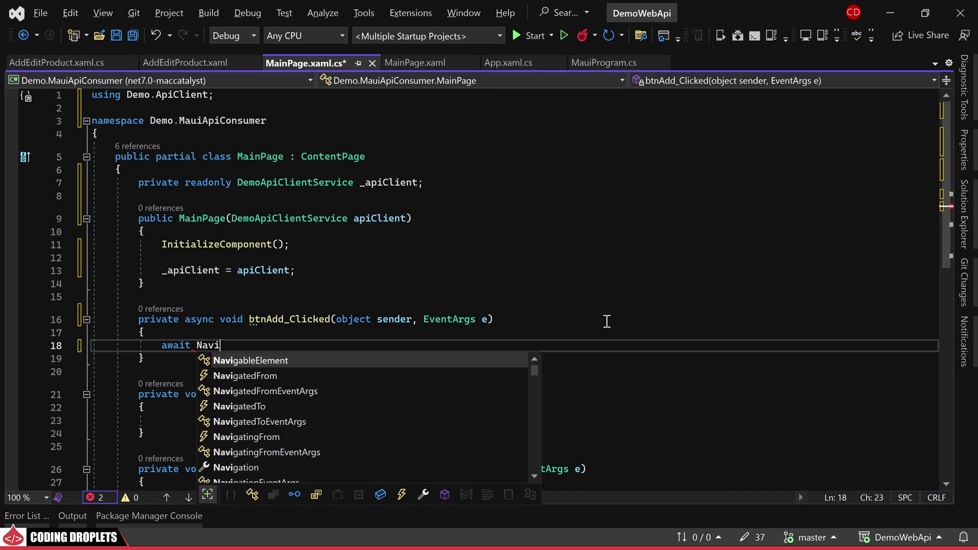
{"action": "type", "text": "gation.Push"}
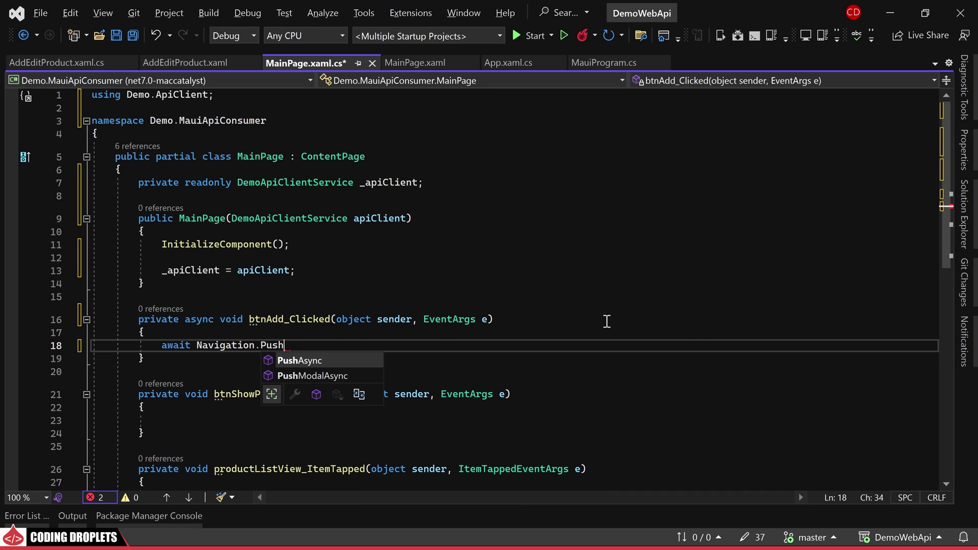
{"action": "key", "text": "Down"}
{"action": "key", "text": "Tab"}
{"action": "type", "text": "(new AddEdit"}
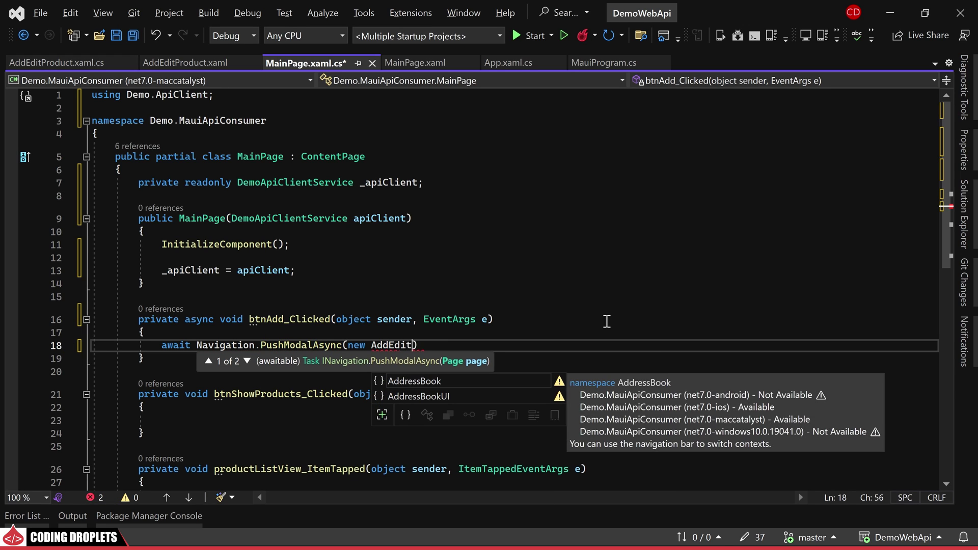
{"action": "type", "text": "Product"}
{"action": "key", "text": "Tab"}
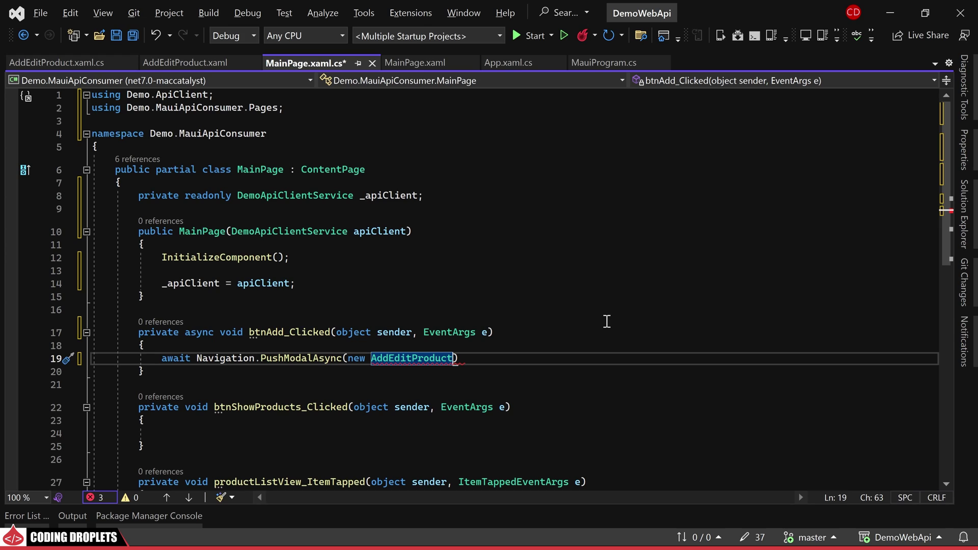
{"action": "type", "text": "("}
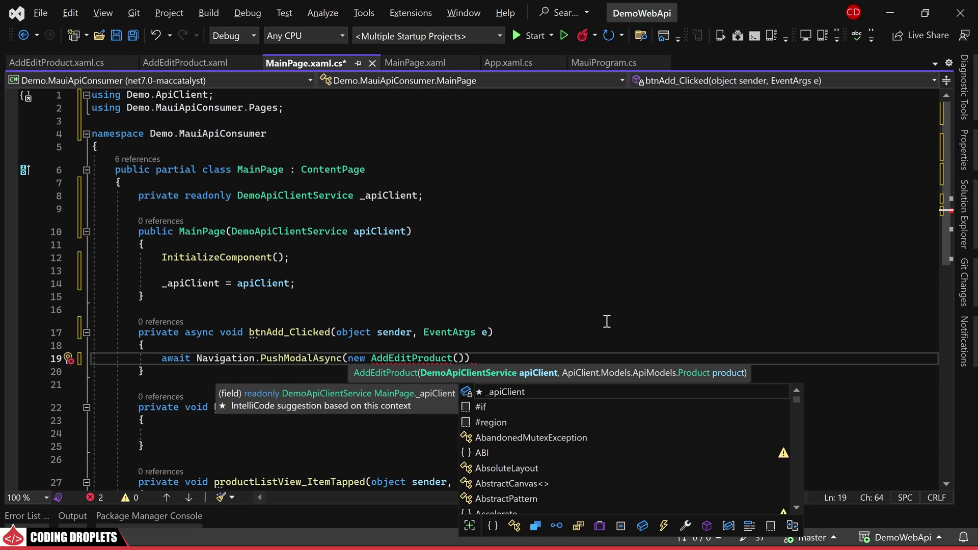
{"action": "key", "text": "Tab"}
{"action": "type", "text": ", "}
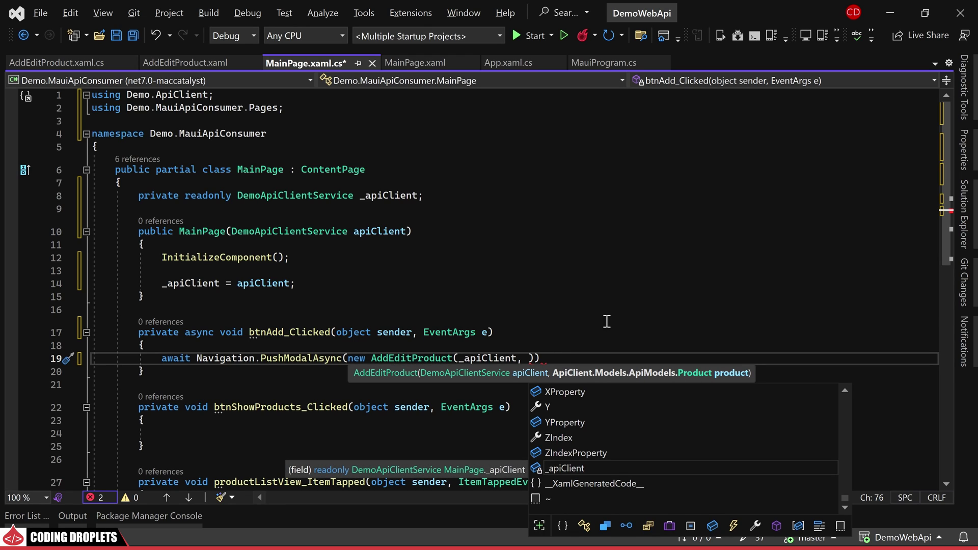
{"action": "type", "text": "n"}
{"action": "type", "text": "ull"}
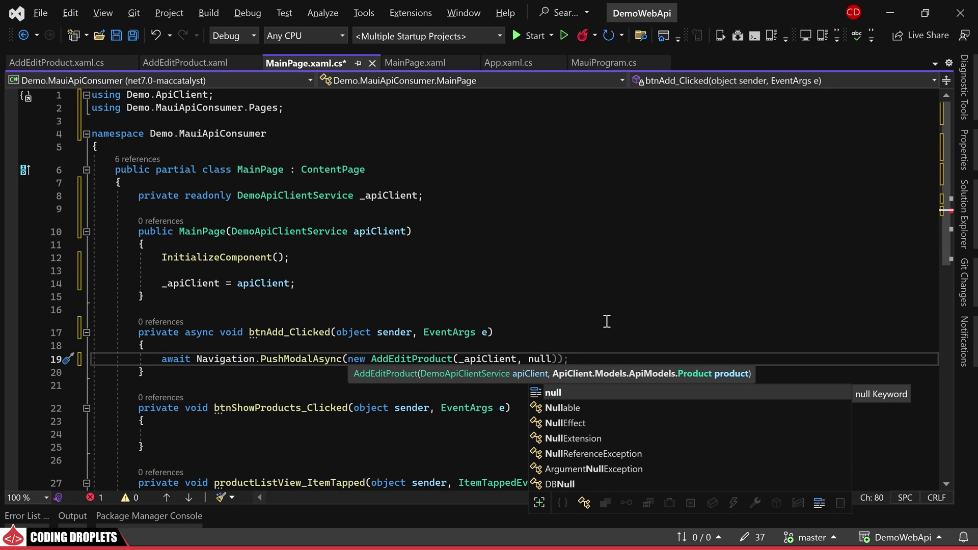
{"action": "key", "text": "Escape"}
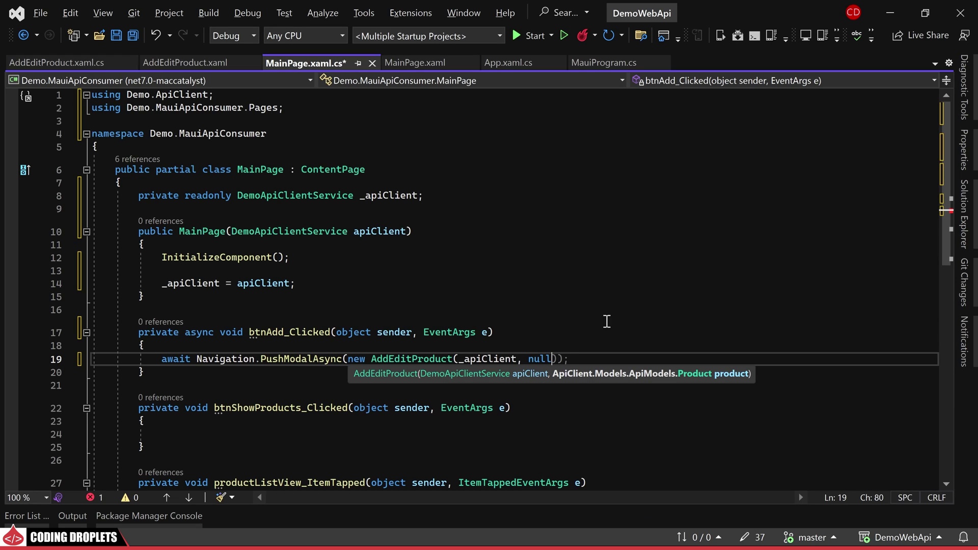
{"action": "type", "text": "));"}
{"action": "scroll", "coordinate": [929, 218], "scroll_direction": "down", "scroll_amount": 3}
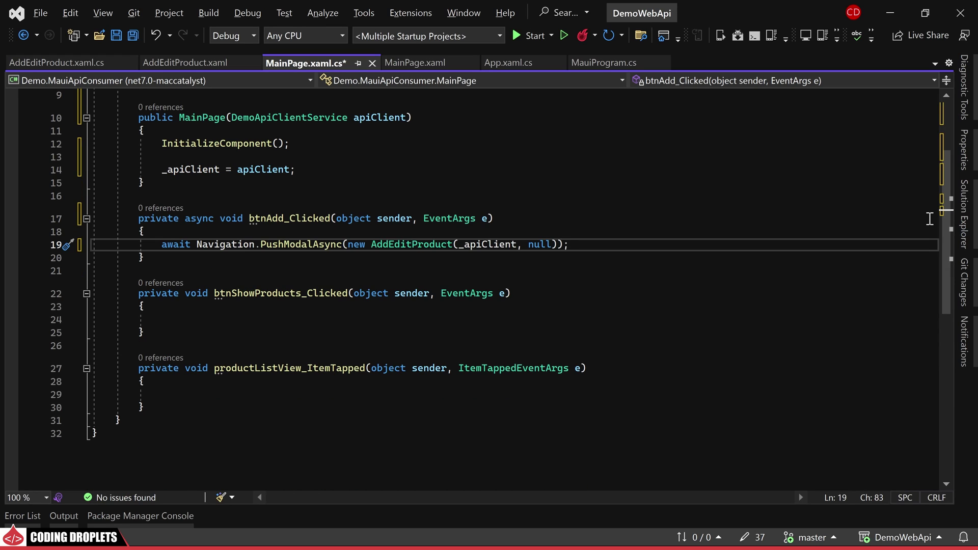
Step: Write async Task LoadProducts setting productListView.ItemsSource to await _apiClient.GetProducts()
{"action": "left_click", "coordinate": [207, 405]}
{"action": "key", "text": "Return"}
{"action": "key", "text": "Return"}
{"action": "scroll", "coordinate": [943, 317], "scroll_direction": "down", "scroll_amount": 5}
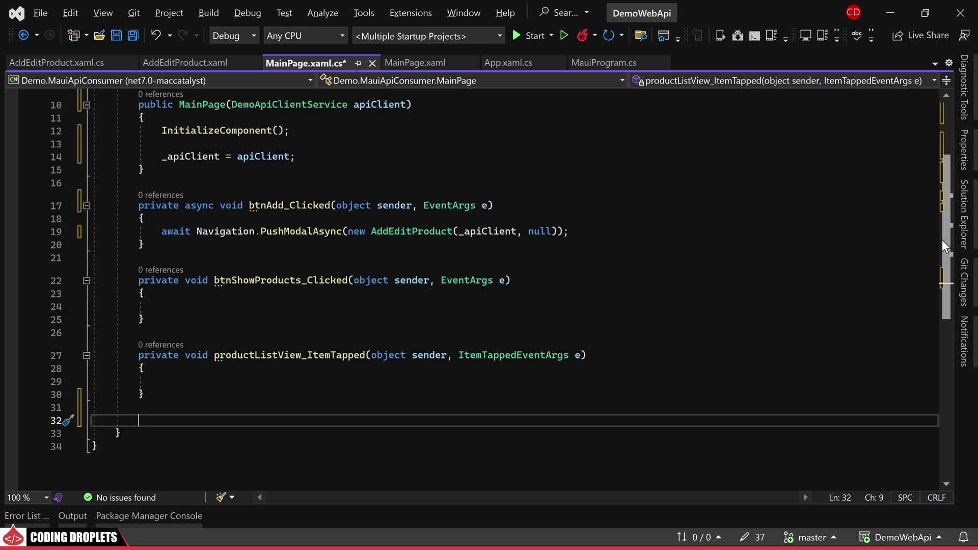
{"action": "type", "text": "private async Task LoadProducts()"}
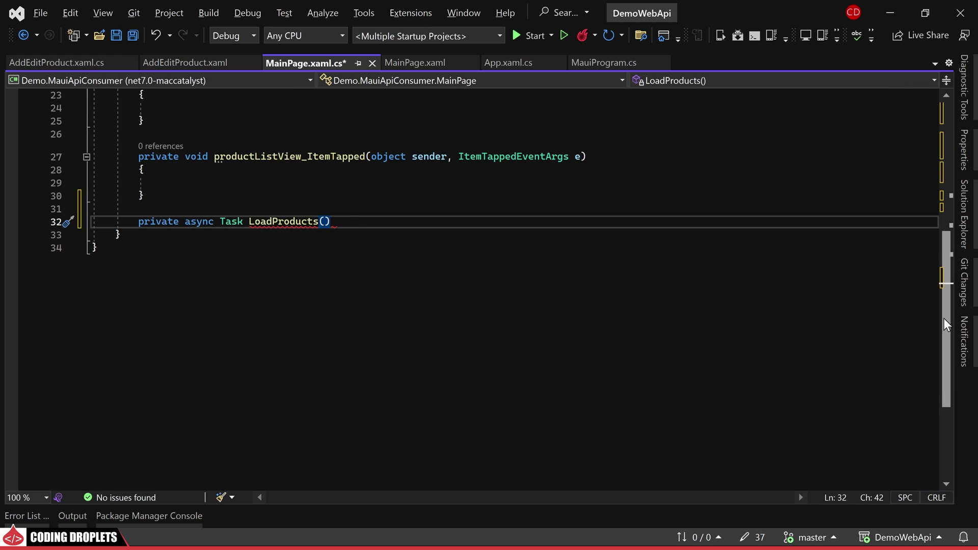
{"action": "key", "text": "Return"}
{"action": "type", "text": "{"}
{"action": "key", "text": "Return"}
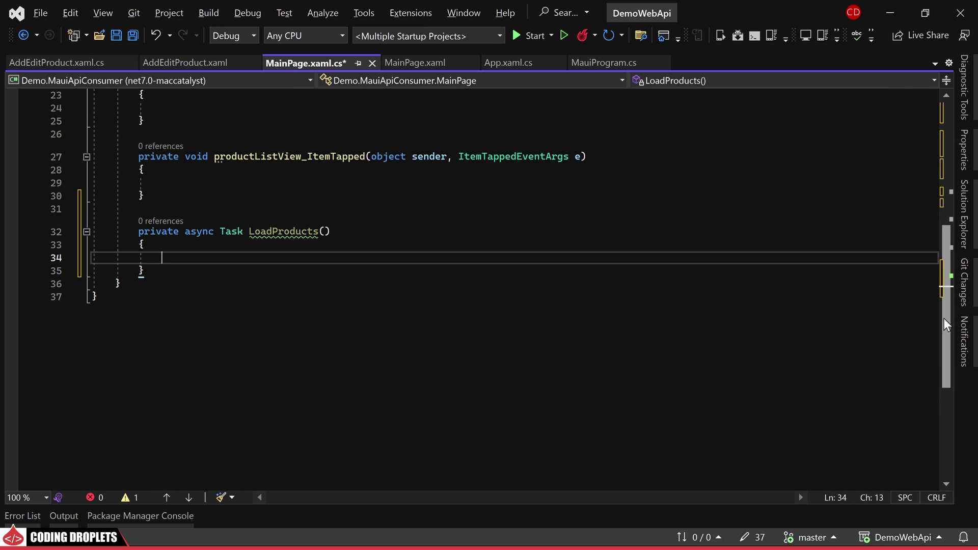
{"action": "type", "text": "var"}
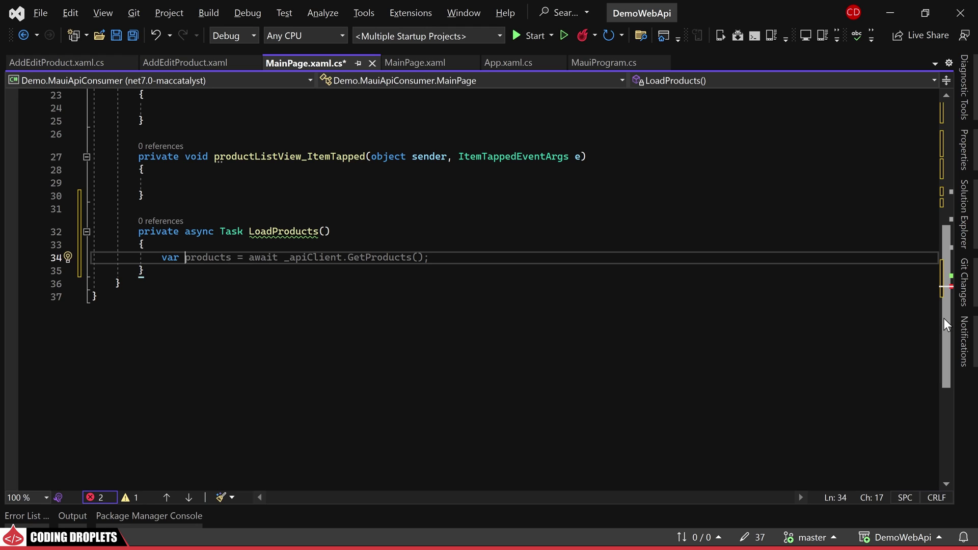
{"action": "key", "text": "Tab"}
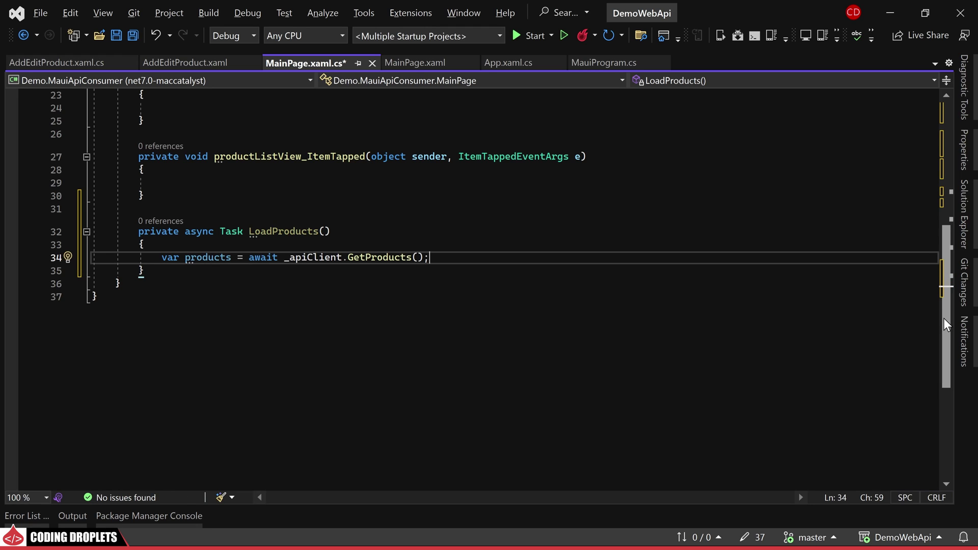
{"action": "key", "text": "Return"}
{"action": "type", "text": "pro"}
{"action": "key", "text": "Tab"}
{"action": "type", "text": "."}
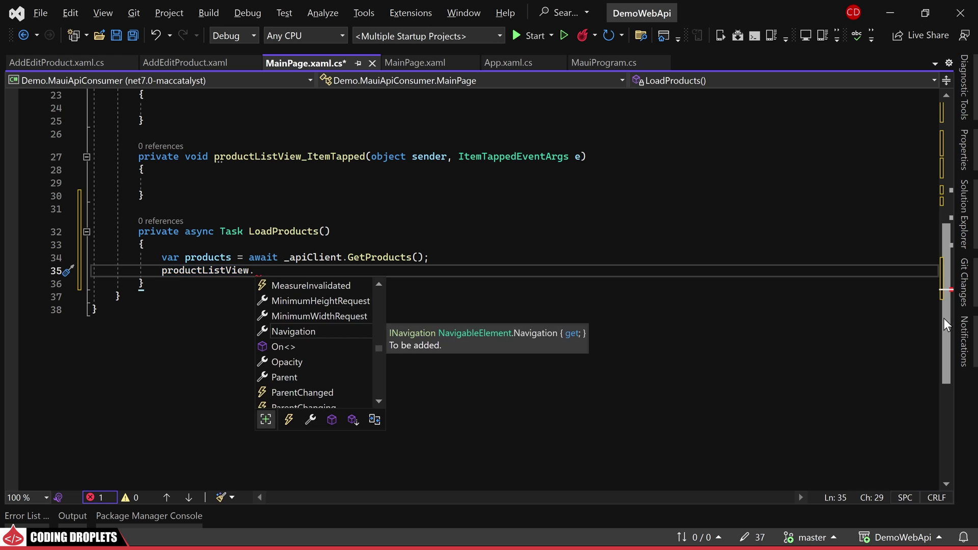
{"action": "type", "text": "ites"}
{"action": "key", "text": "Tab"}
{"action": "key", "text": "Tab"}
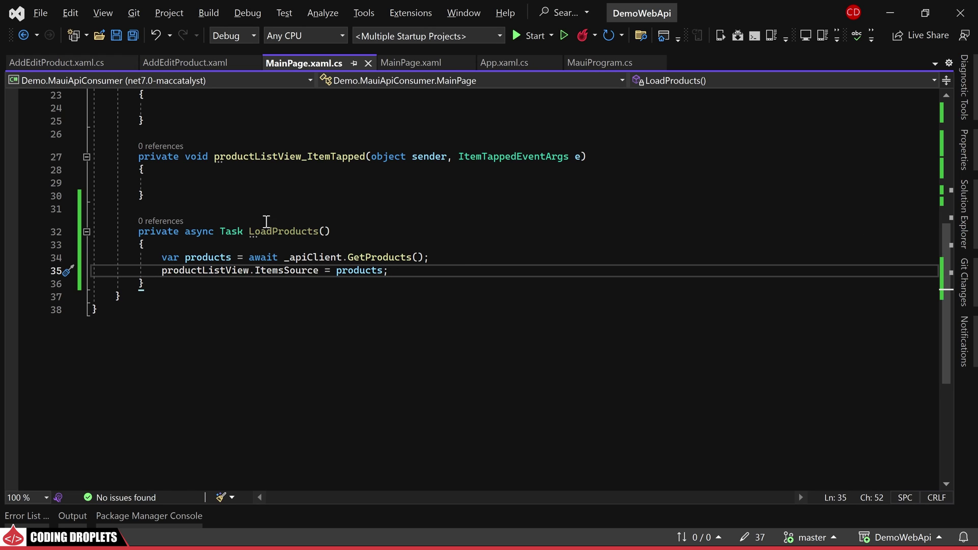
Step: Add 'await LoadProducts();' to btnShowProducts_Clicked
{"action": "left_click_drag", "start_coordinate": [249, 232], "coordinate": [333, 233]}
{"action": "key", "text": "ctrl+c"}
{"action": "scroll", "coordinate": [356, 230], "scroll_direction": "up", "scroll_amount": 4}
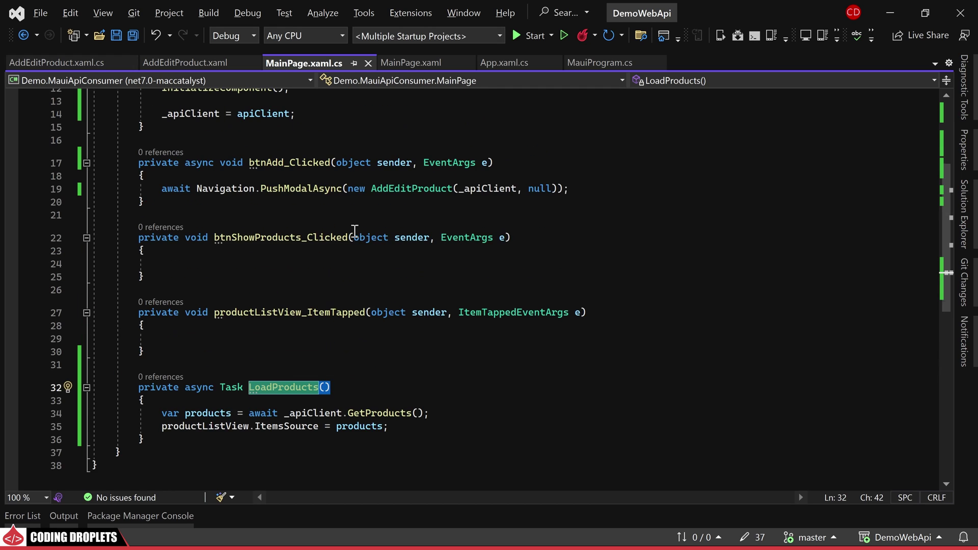
{"action": "left_click", "coordinate": [290, 302]}
{"action": "type", "text": "await"}
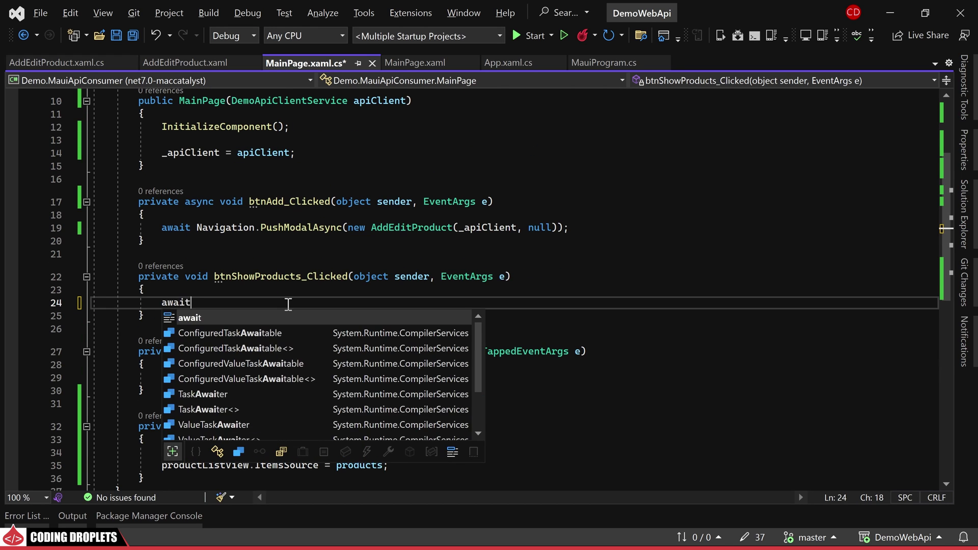
{"action": "key", "text": "ctrl+v"}
{"action": "type", "text": ";"}
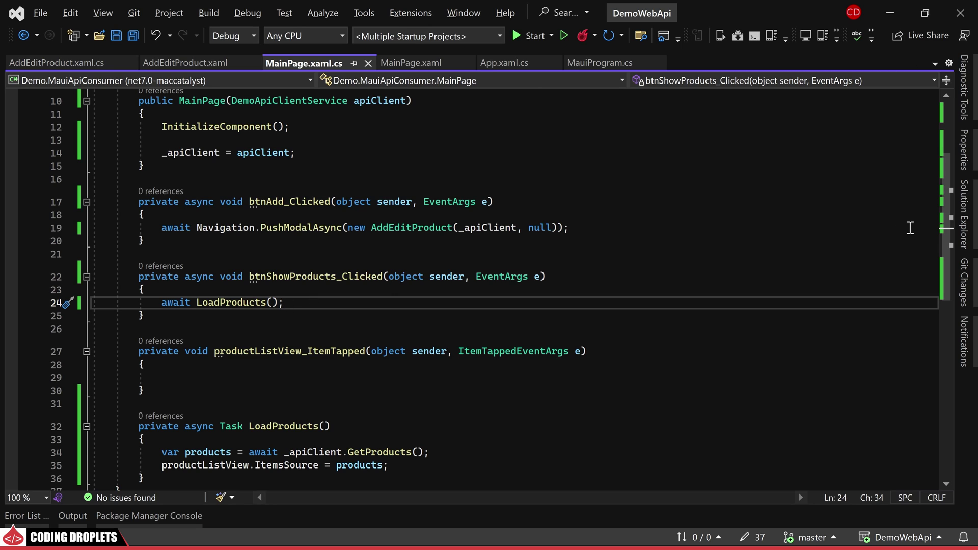
{"action": "scroll", "coordinate": [764, 241], "scroll_direction": "down", "scroll_amount": 1}
{"action": "scroll", "coordinate": [611, 257], "scroll_direction": "down", "scroll_amount": 1}
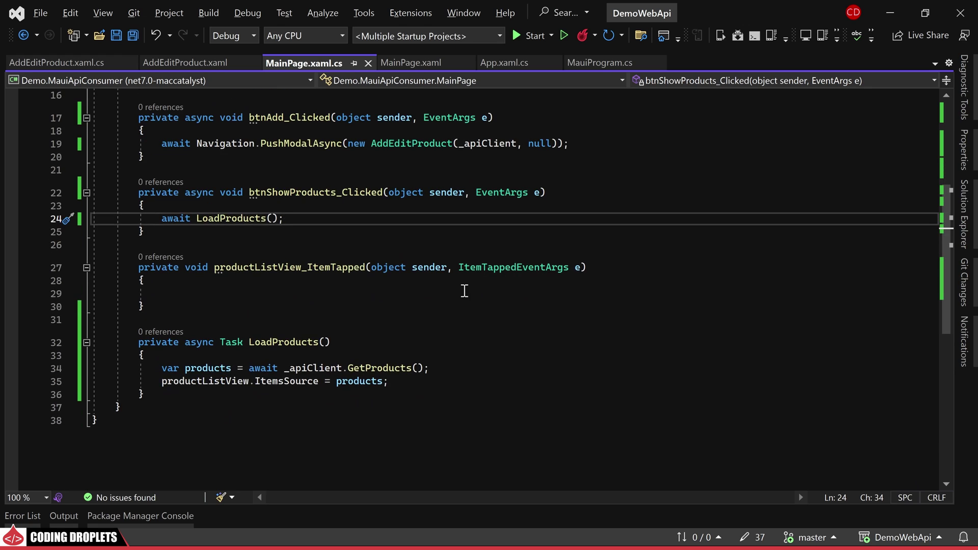
Step: In productListView_ItemTapped, cast the tapped Item to Product and add an Edit/Delete DisplayActionSheet call
{"action": "left_click", "coordinate": [463, 292]}
{"action": "type", "text": "var product"}
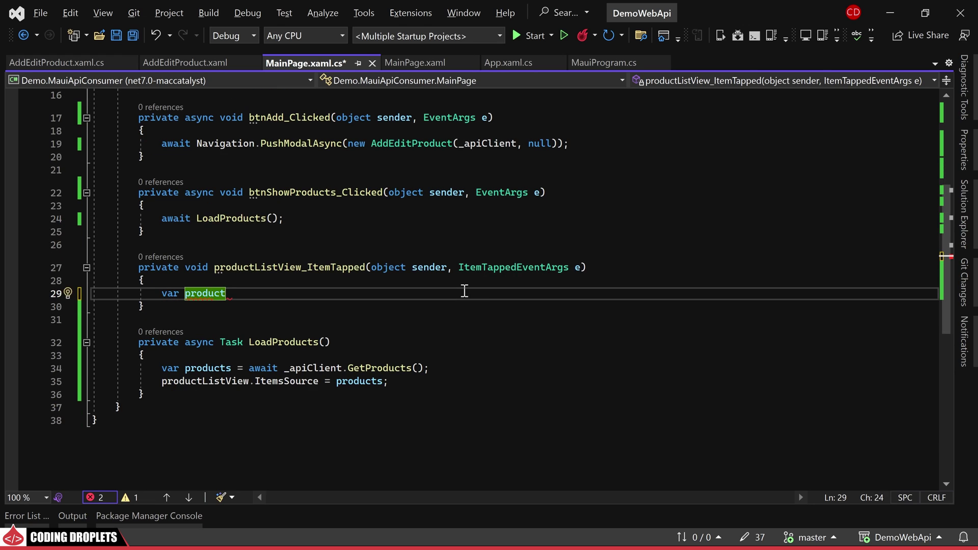
{"action": "type", "text": " = .It"}
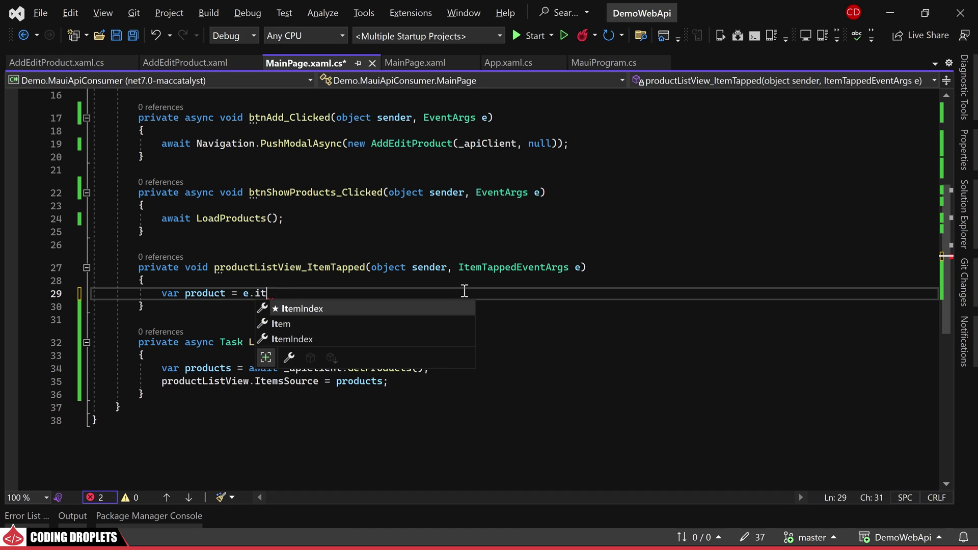
{"action": "key", "text": "Down"}
{"action": "type", "text": ";"}
{"action": "mouse_move", "coordinate": [266, 294]}
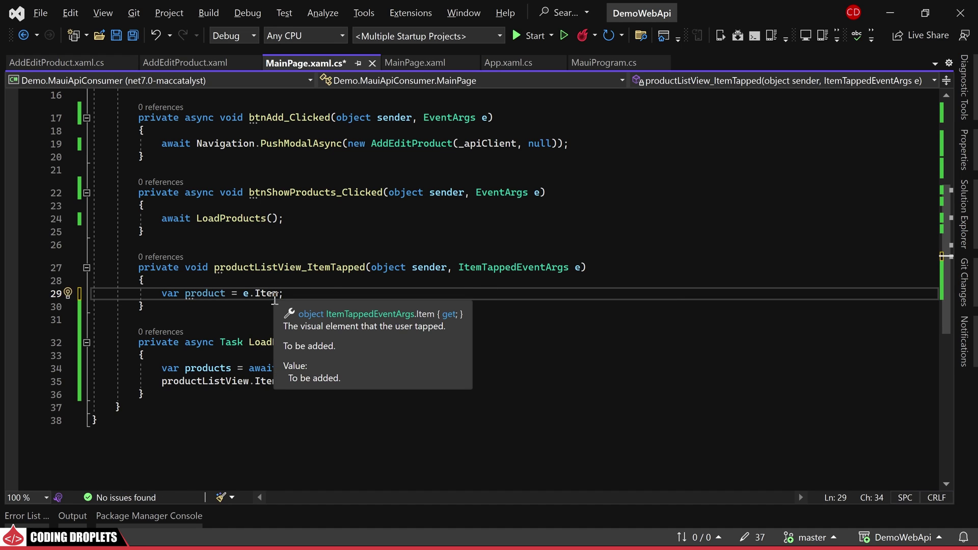
{"action": "type", "text": "("}
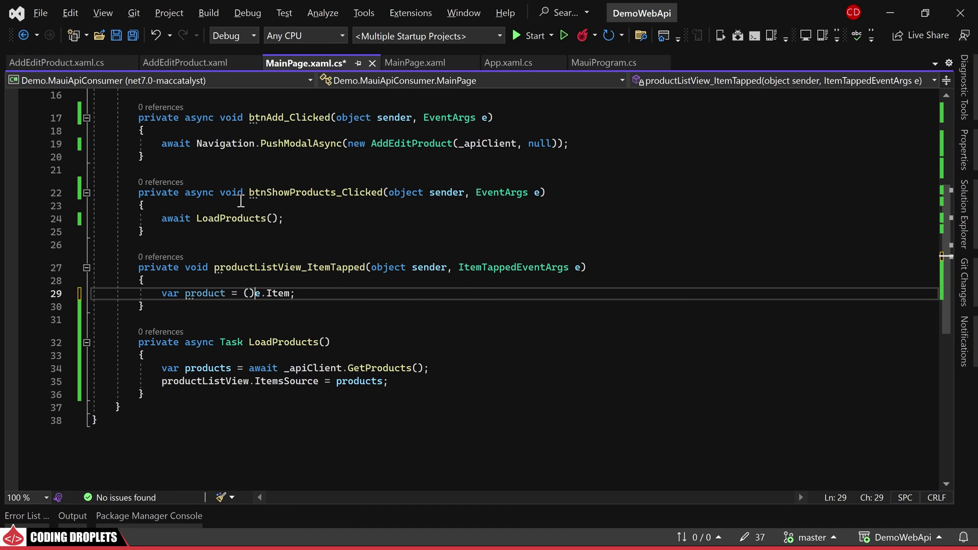
{"action": "type", "text": "Produc"}
{"action": "key", "text": "Up"}
{"action": "key", "text": "Up"}
{"action": "key", "text": "Up"}
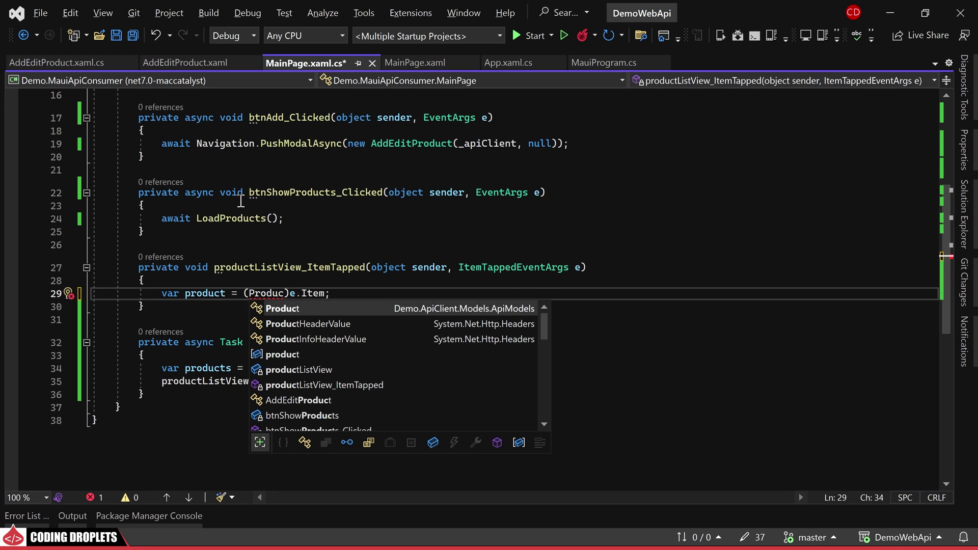
{"action": "key", "text": "Tab"}
{"action": "left_click", "coordinate": [347, 295]}
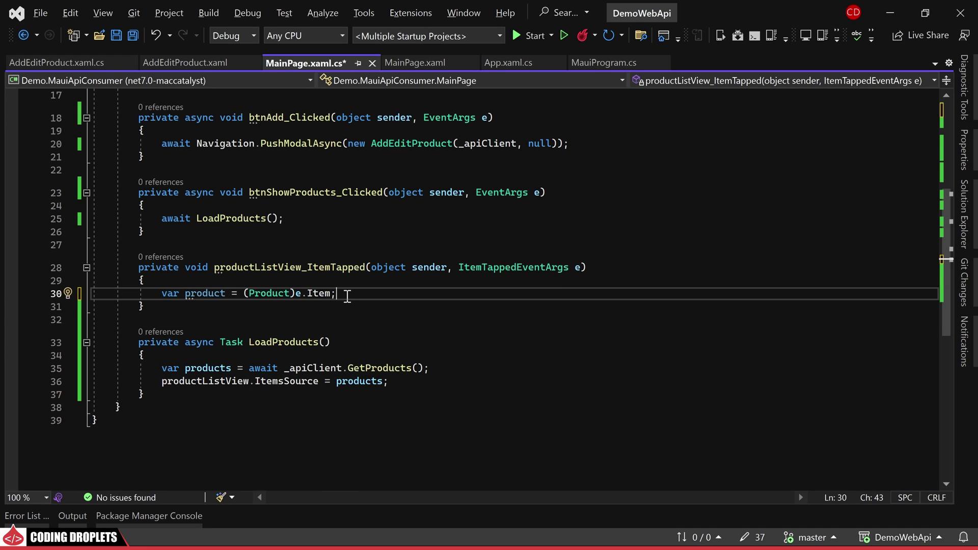
{"action": "key", "text": "Return"}
{"action": "type", "text": "var action"}
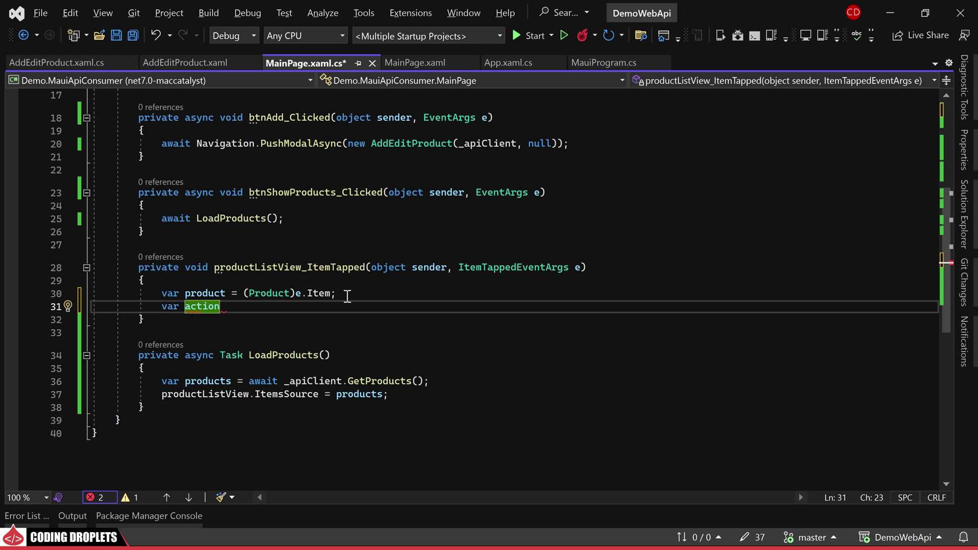
{"action": "type", "text": " = await D"}
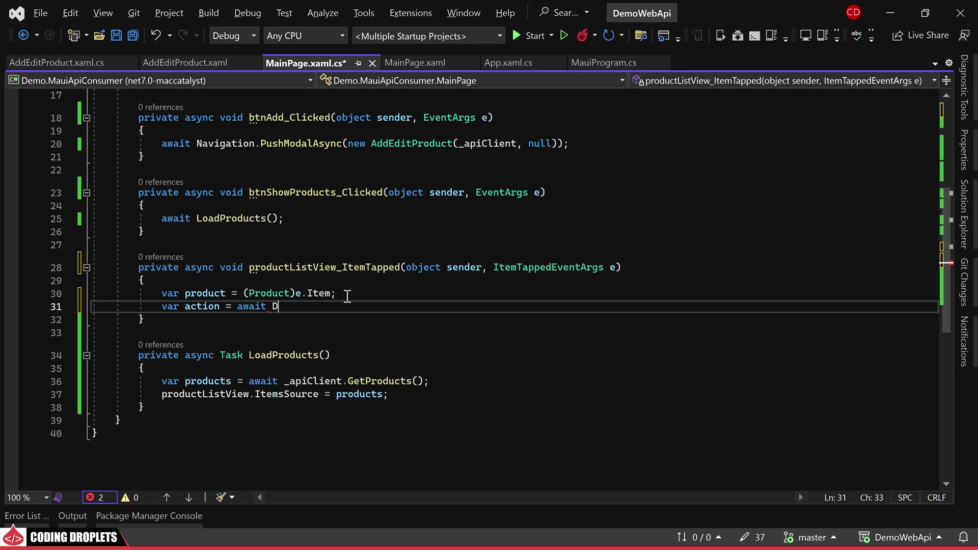
{"action": "type", "text": "isplayAct"}
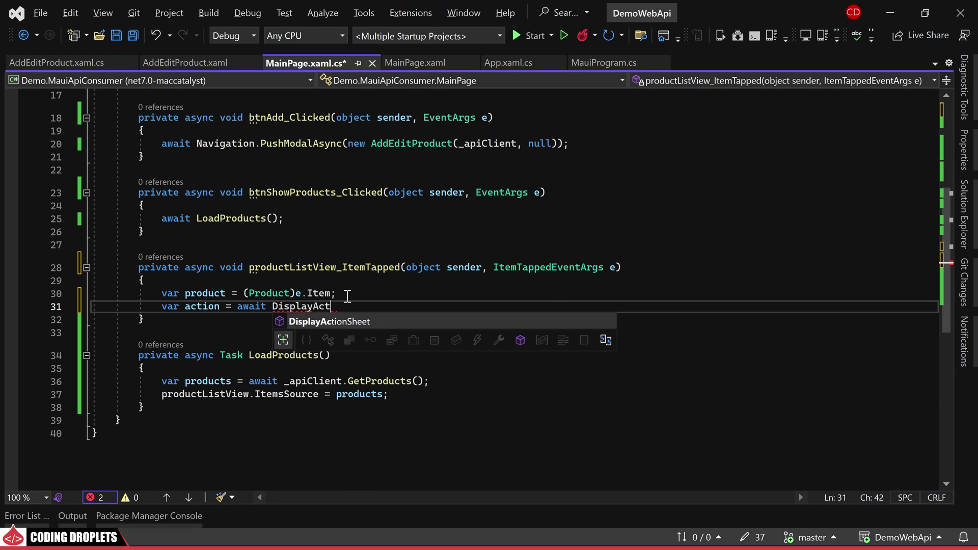
{"action": "type", "text": "ionSheet(\"A"}
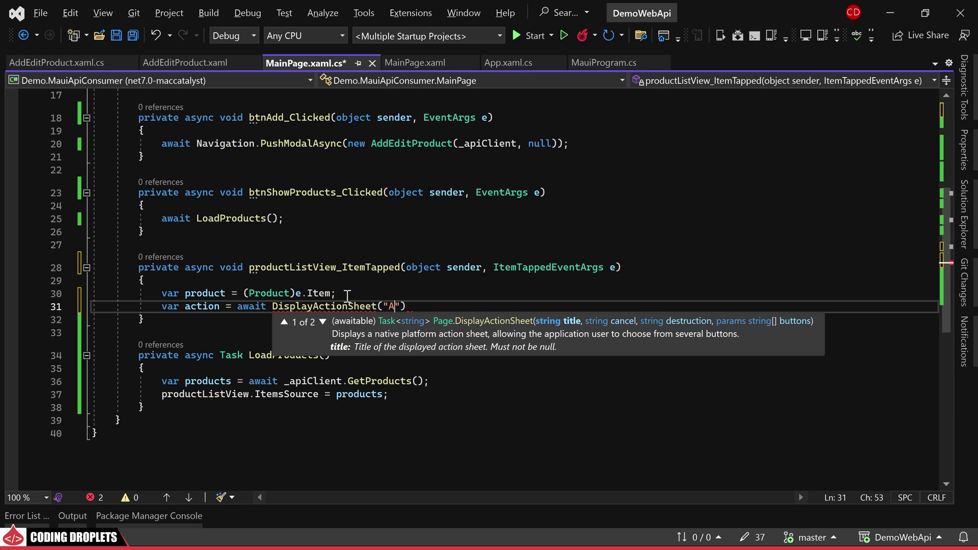
{"action": "type", "text": "ction\", \""}
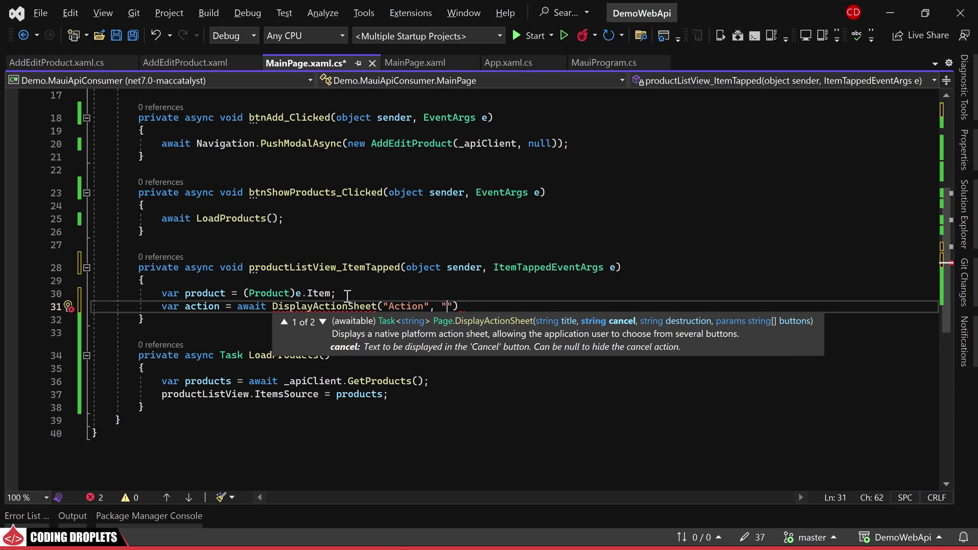
{"action": "type", "text": "Cancel\","}
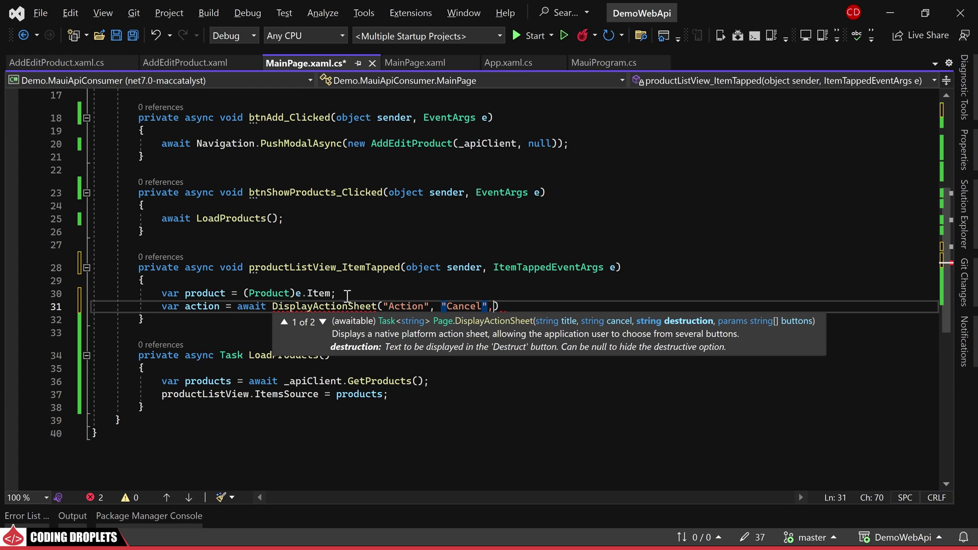
{"action": "type", "text": "null,"}
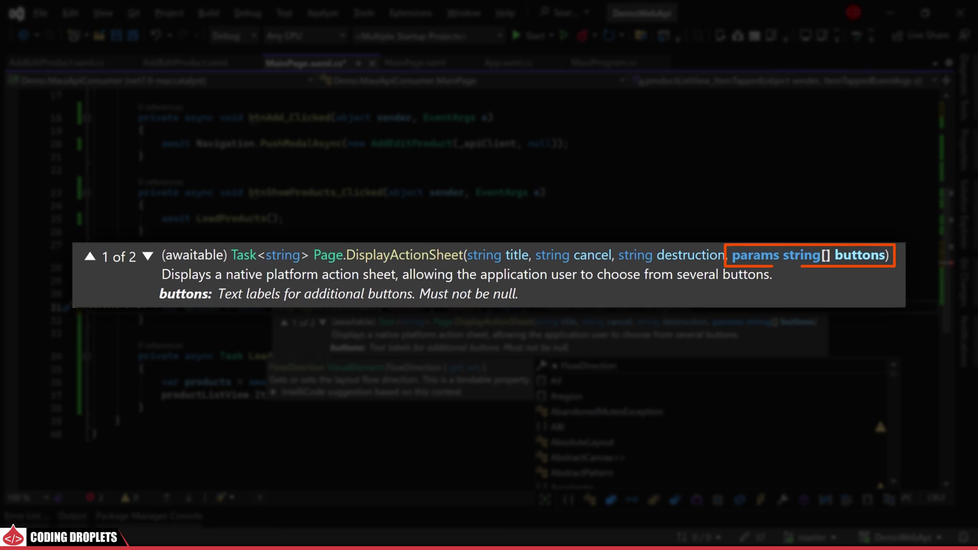
{"action": "type", "text": "\"Action\", \"Cancel\", null,"}
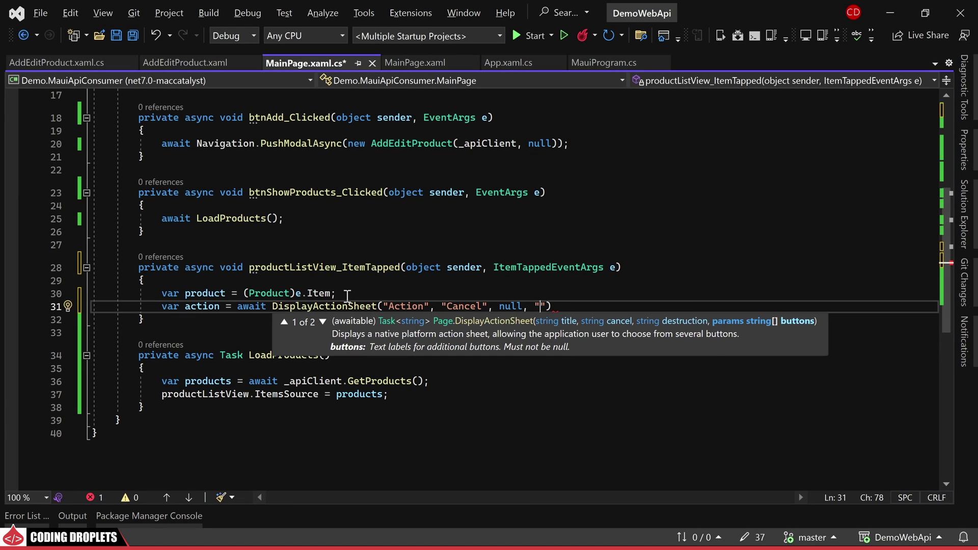
{"action": "type", "text": "Edit\", \"Delete\");"}
{"action": "key", "text": "Return"}
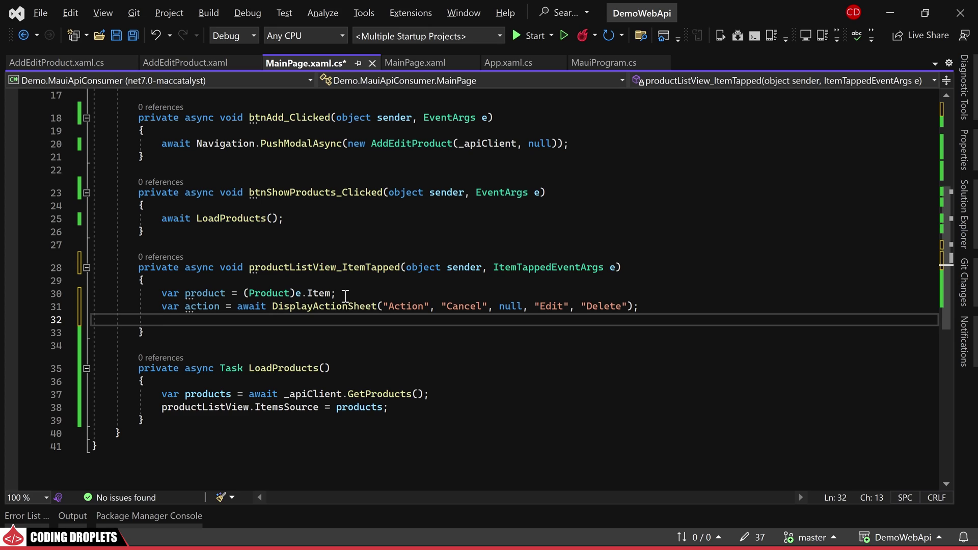
Step: Add a switch on the action: Edit pushes AddEditProduct, Delete calls _apiClient.DeleteProduct then LoadProducts
{"action": "key", "text": "Return"}
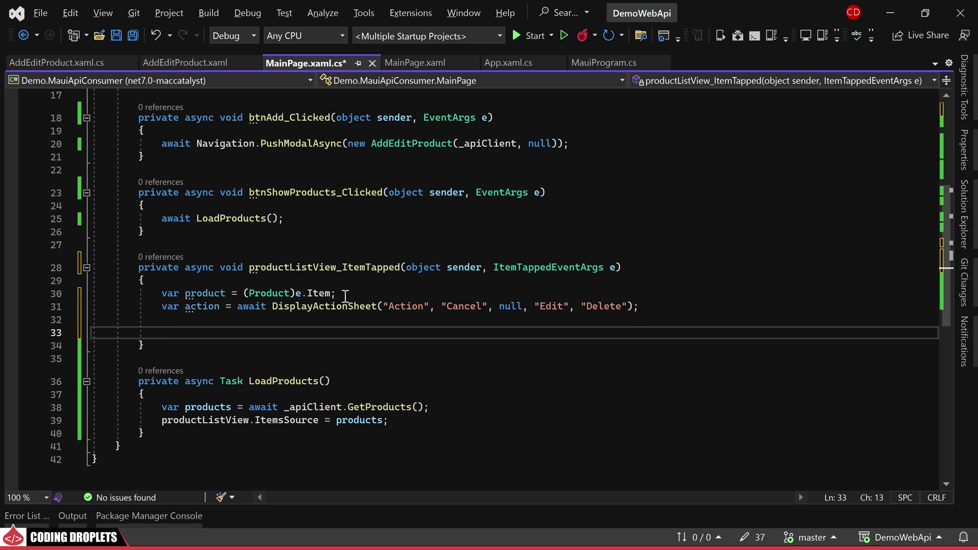
{"action": "type", "text": "sw"}
{"action": "key", "text": "Tab"}
{"action": "key", "text": "Tab"}
{"action": "key", "text": "Return"}
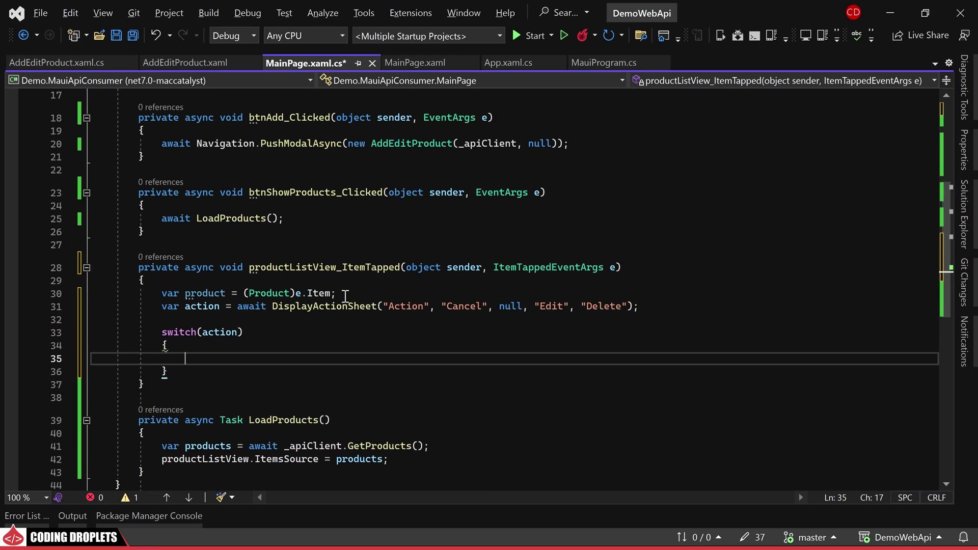
{"action": "type", "text": "case \"Edit\":  break; case \"Delete\":  break;"}
{"action": "left_click", "coordinate": [283, 371]}
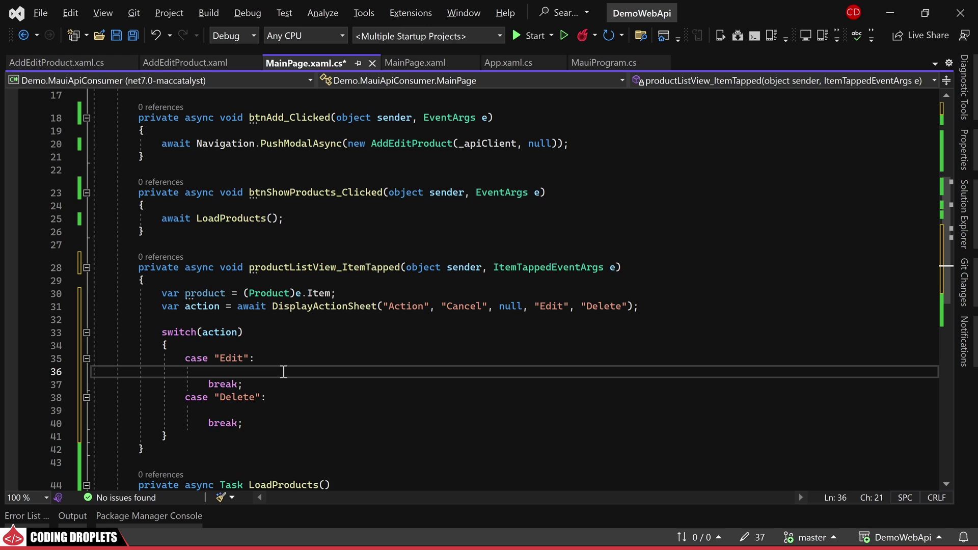
{"action": "type", "text": "await Na"}
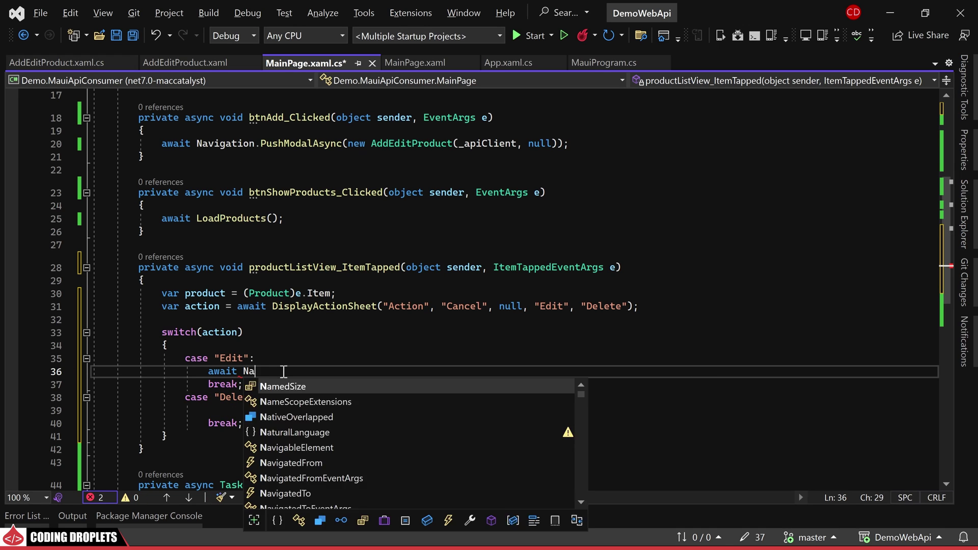
{"action": "type", "text": "vigation.PushModalAsync(new "}
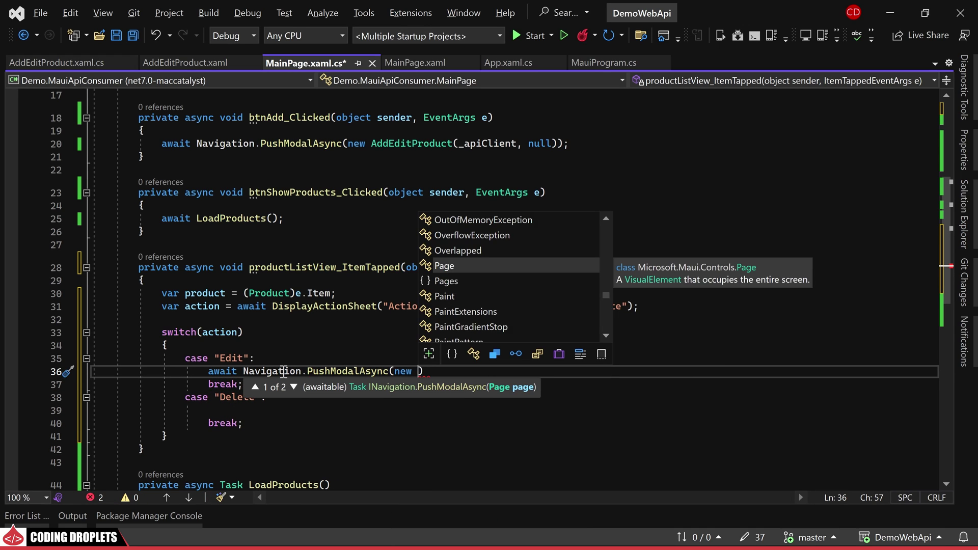
{"action": "type", "text": "AddEditProduct(_apiClient, product));"}
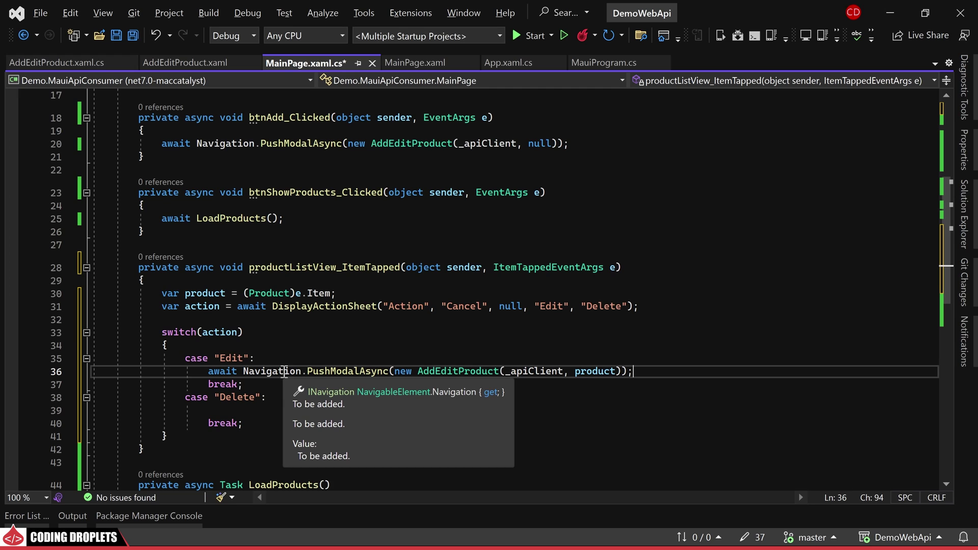
{"action": "left_click", "coordinate": [258, 410]}
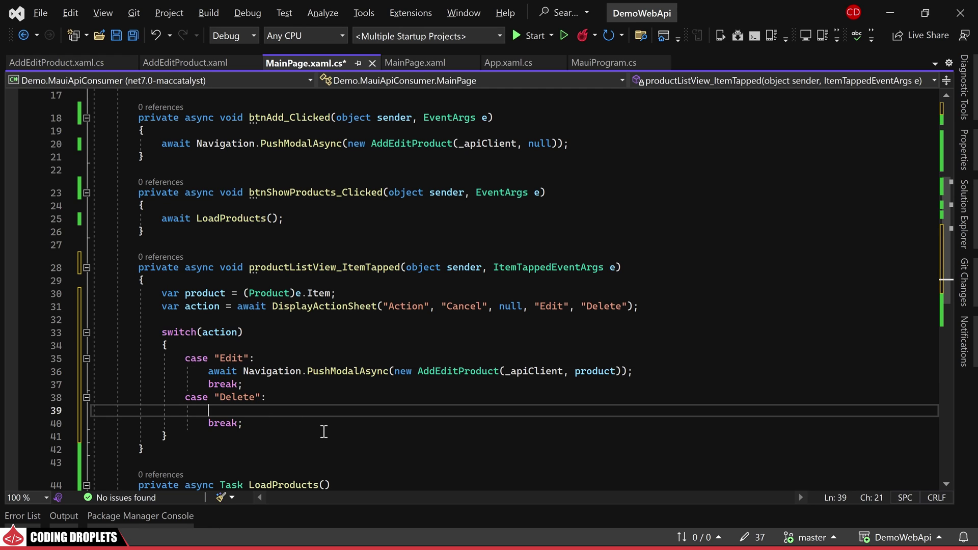
{"action": "type", "text": "await "}
{"action": "type", "text": "_apo"}
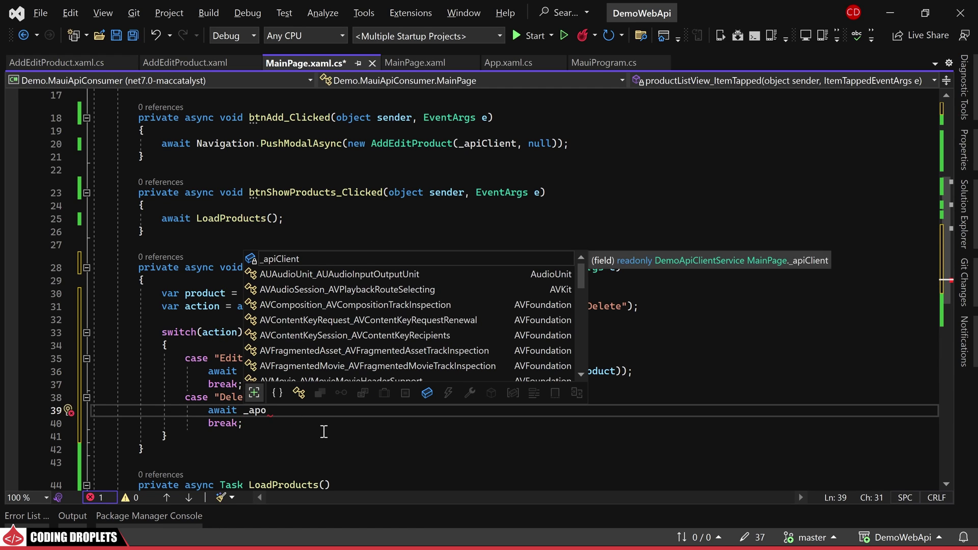
{"action": "key", "text": "BackSpace"}
{"action": "type", "text": "iClient/"}
{"action": "key", "text": "BackSpace"}
{"action": "type", "text": "."}
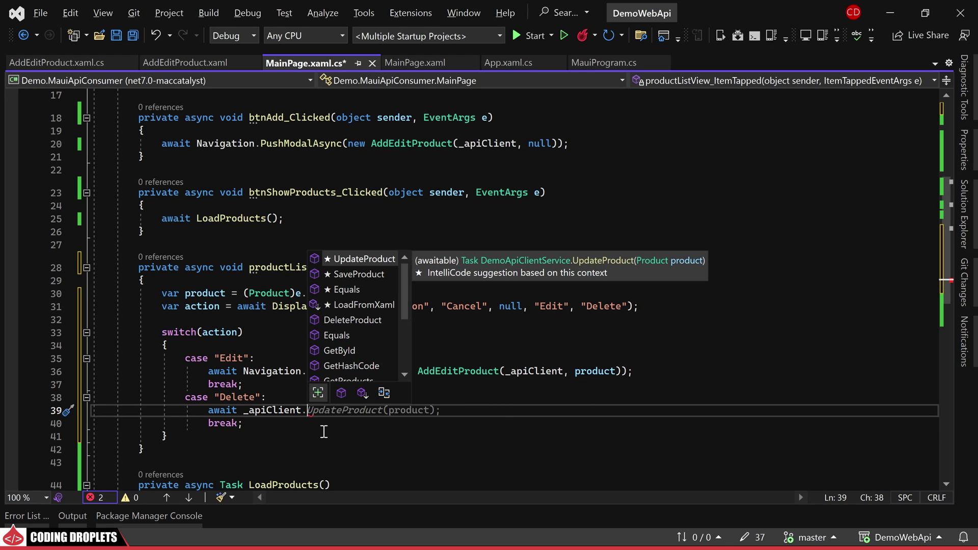
{"action": "key", "text": "Down"}
{"action": "key", "text": "Down"}
{"action": "key", "text": "Down"}
{"action": "key", "text": "Down"}
{"action": "key", "text": "Tab"}
{"action": "type", "text": "("}
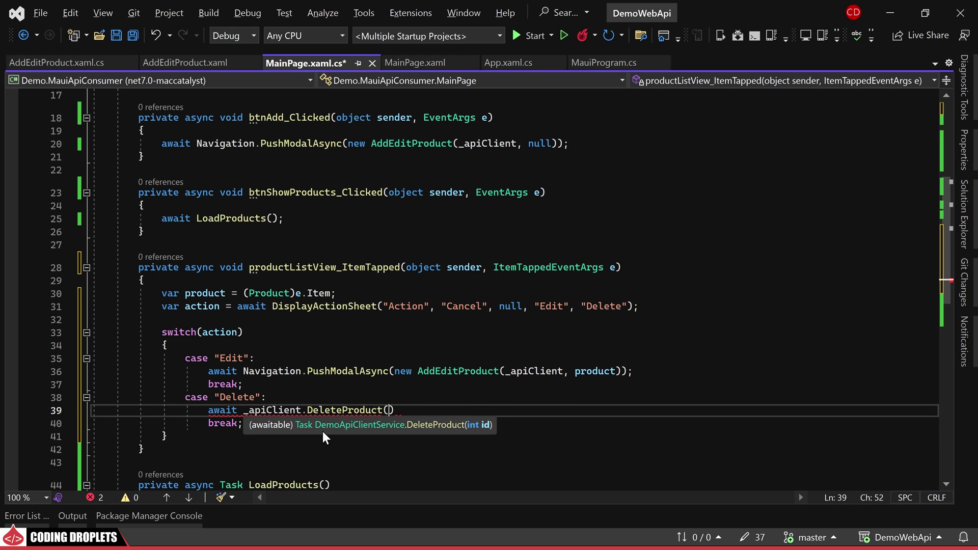
{"action": "type", "text": "pro"}
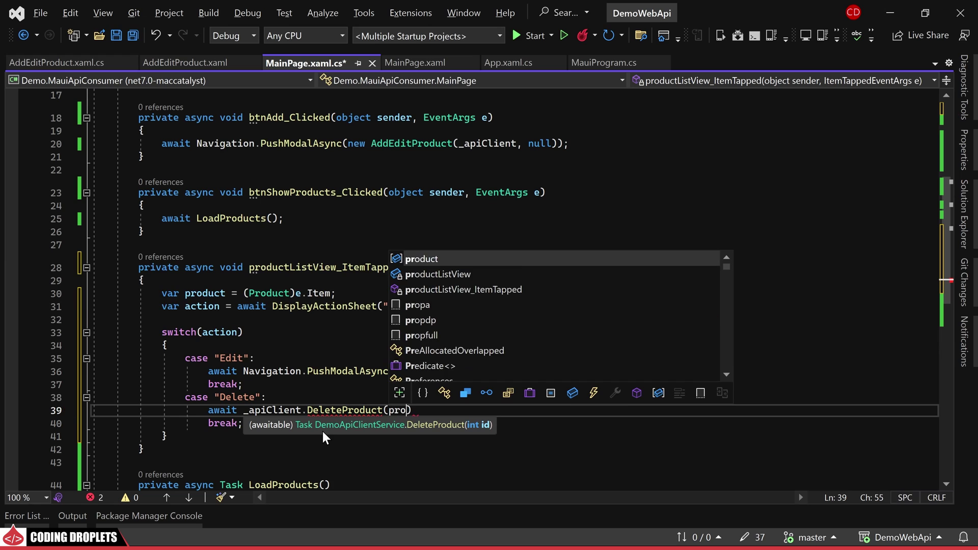
{"action": "type", "text": "duct.Id);"}
{"action": "key", "text": "Return"}
{"action": "type", "text": "await "}
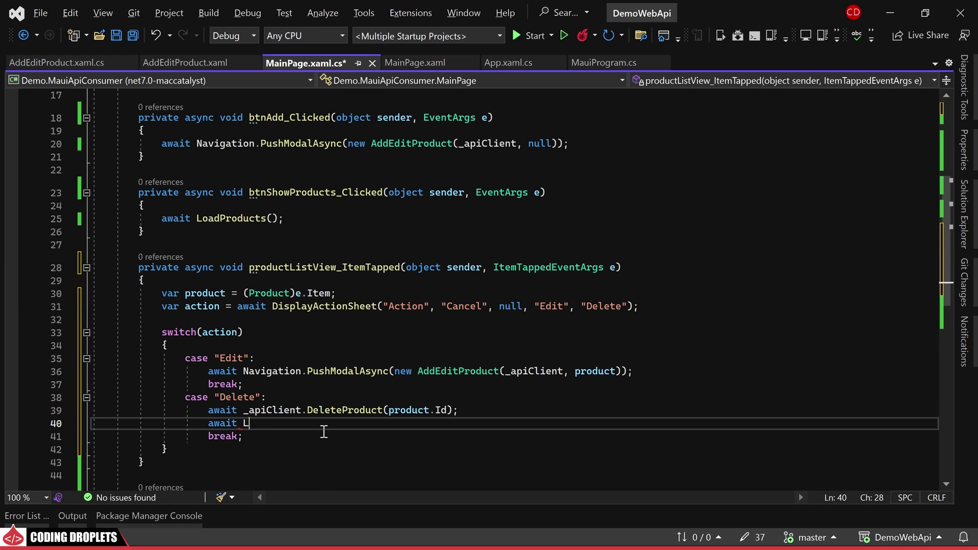
{"action": "type", "text": "LoadProducts();"}
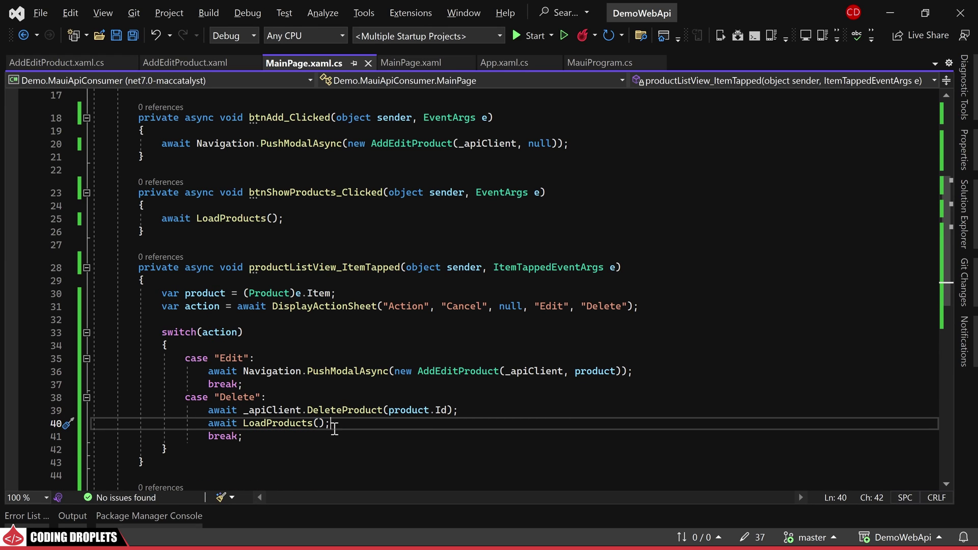
{"action": "left_click_drag", "start_coordinate": [949, 276], "coordinate": [950, 197]}
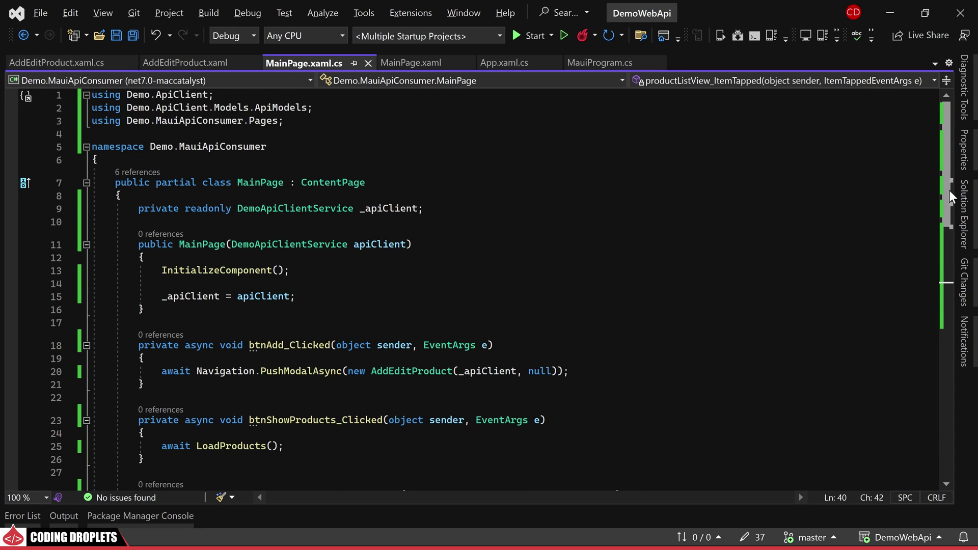
Step: In the solution's properties, choose Multiple startup projects with Demo.Api and Demo.MauiApiConsumer set to Start
{"action": "left_click", "coordinate": [576, 126]}
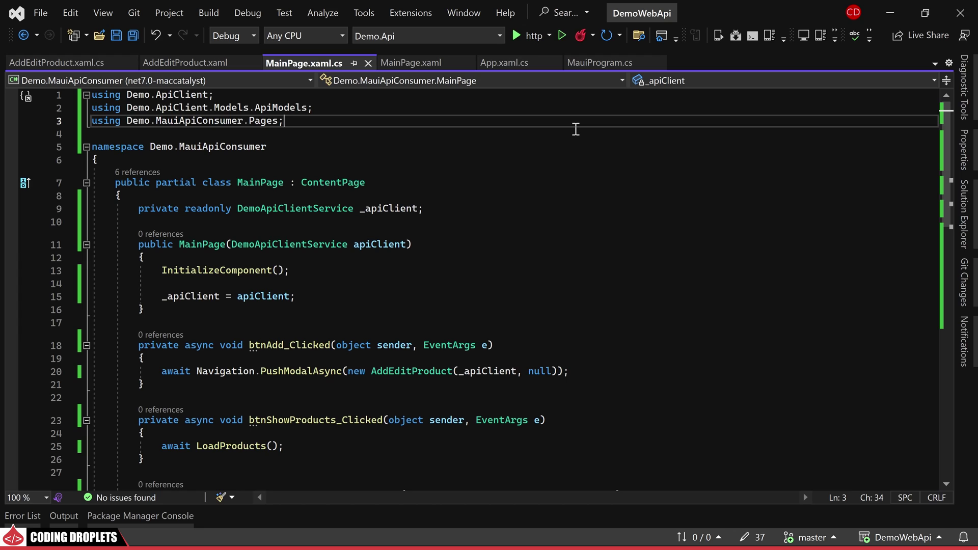
{"action": "left_click", "coordinate": [964, 214]}
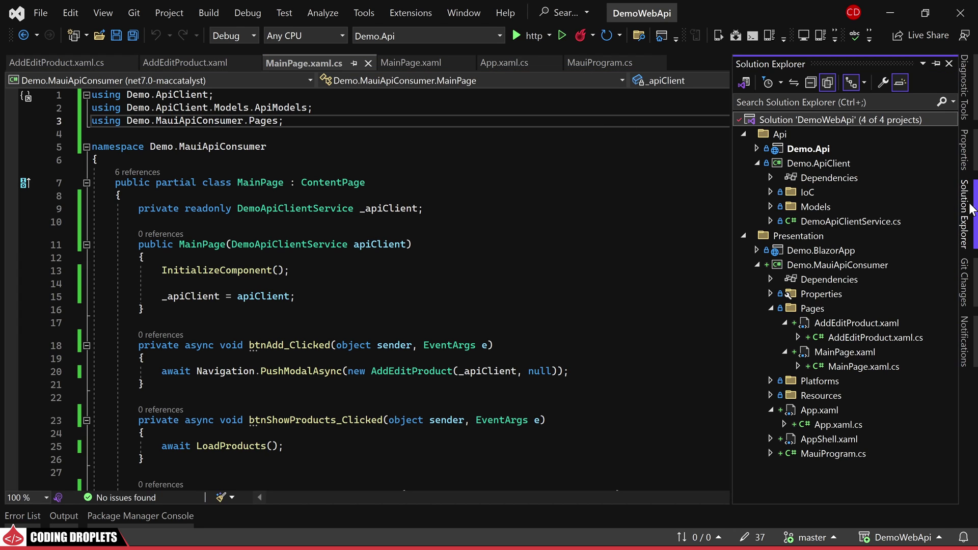
{"action": "right_click", "coordinate": [788, 118]}
{"action": "left_click", "coordinate": [840, 531]}
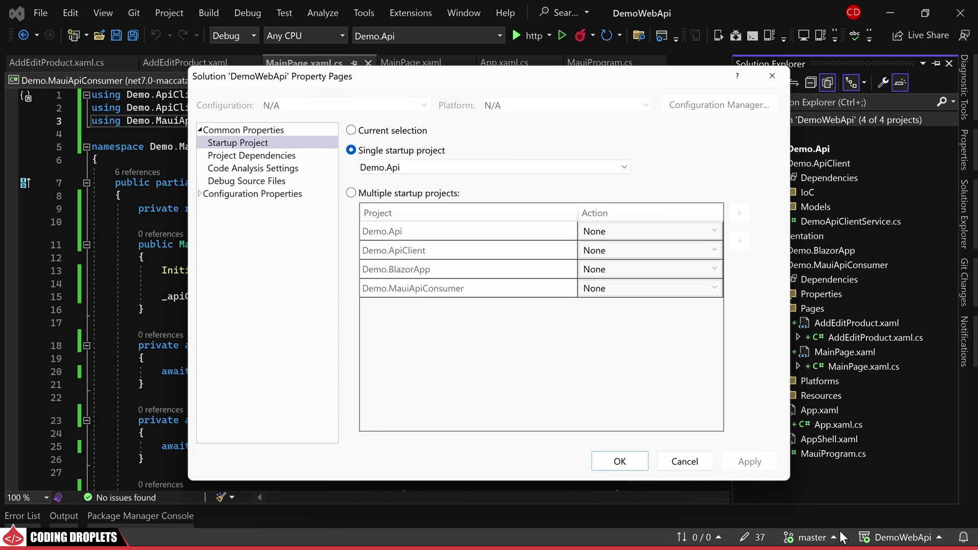
{"action": "left_click", "coordinate": [446, 194]}
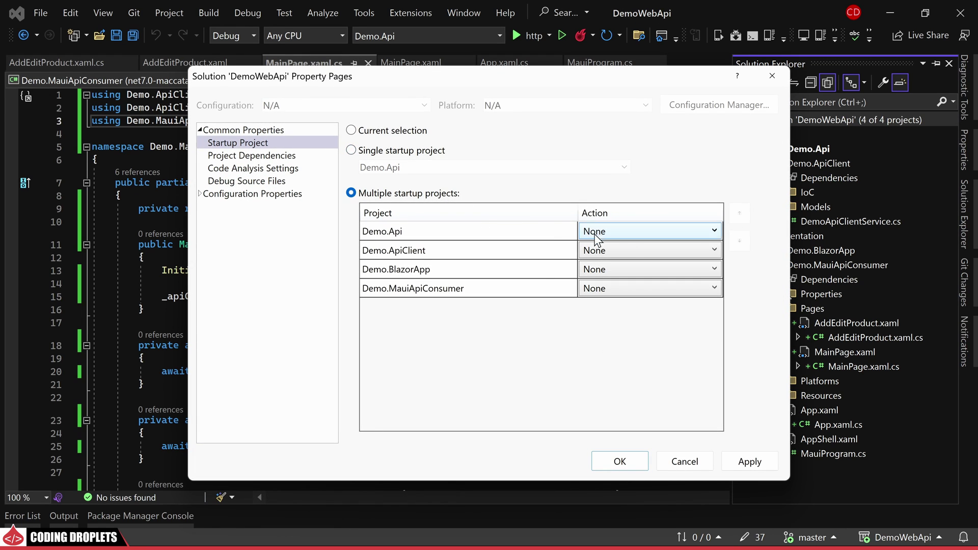
{"action": "left_click", "coordinate": [710, 233]}
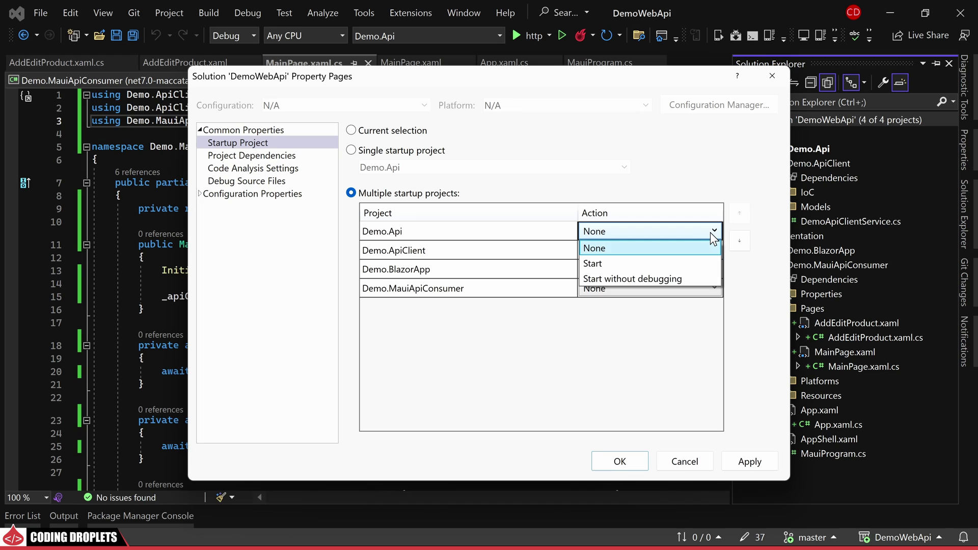
{"action": "left_click", "coordinate": [657, 261]}
{"action": "left_click", "coordinate": [714, 288]}
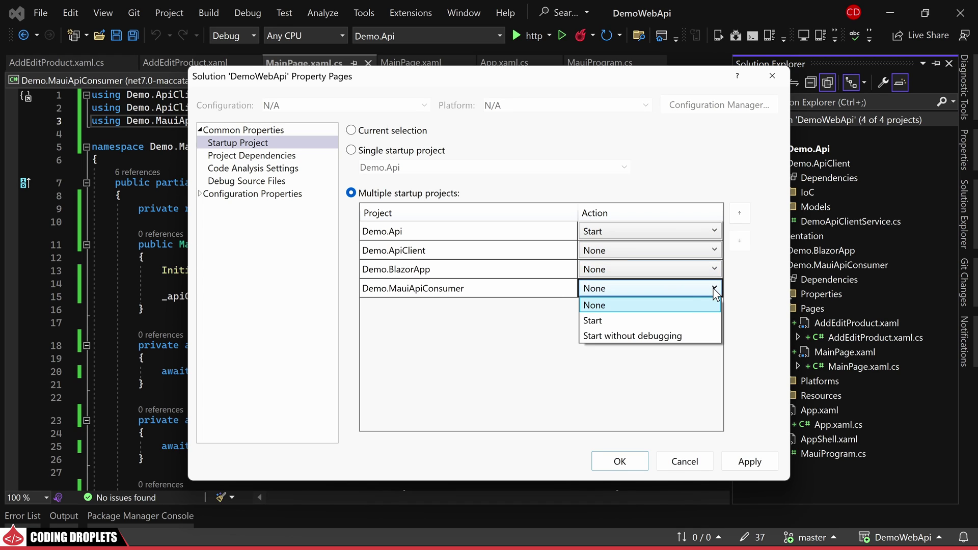
{"action": "left_click", "coordinate": [652, 323]}
{"action": "left_click", "coordinate": [766, 458]}
{"action": "left_click", "coordinate": [633, 463]}
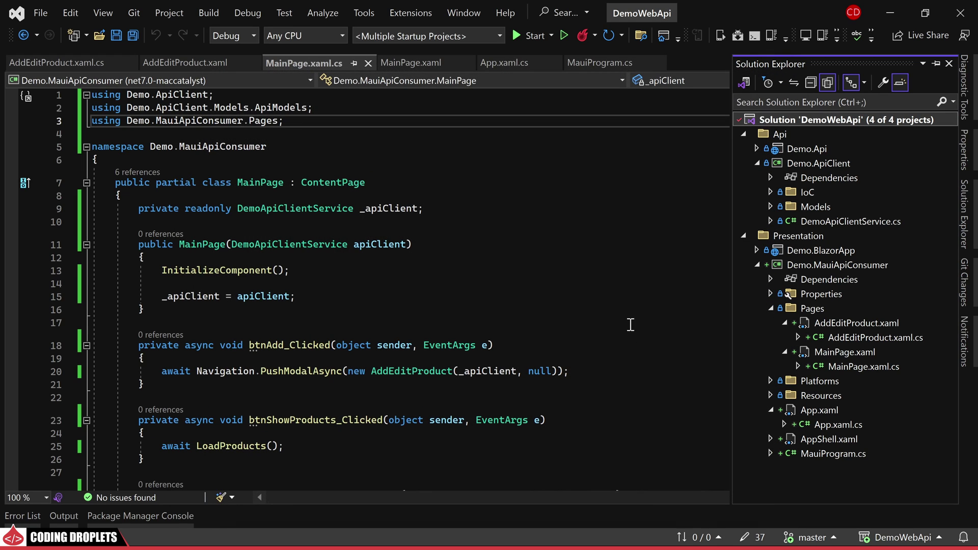
Step: Run both apps and load the product list from the API
{"action": "left_click", "coordinate": [531, 36]}
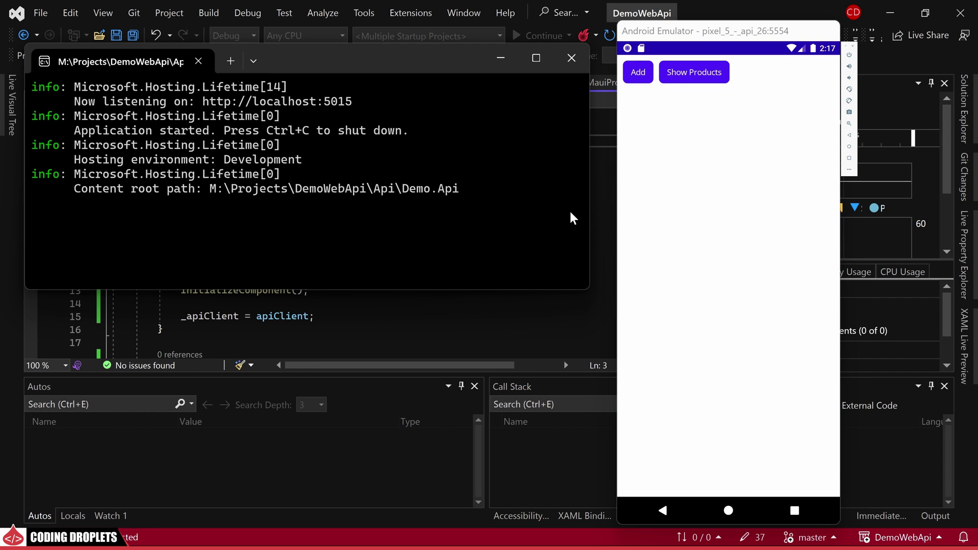
{"action": "left_click", "coordinate": [708, 74]}
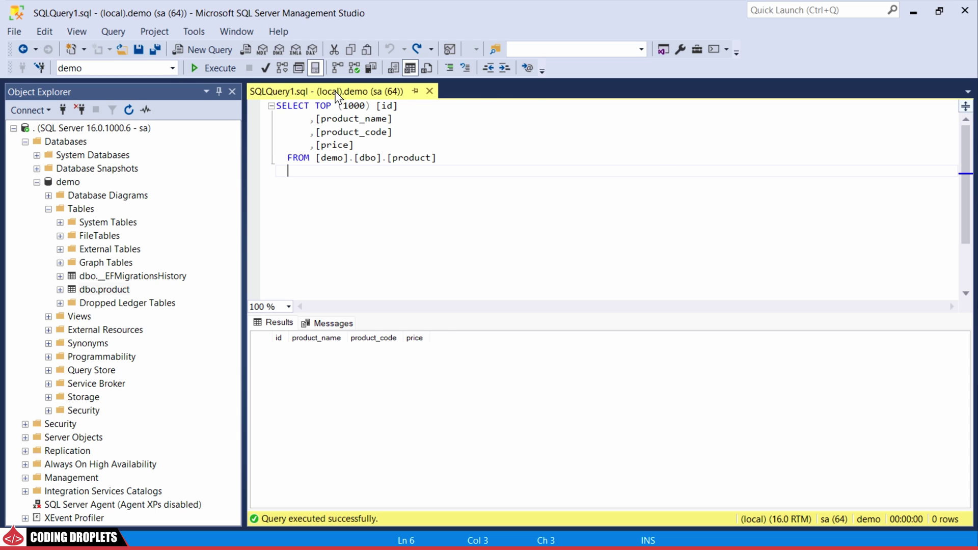
{"action": "left_click", "coordinate": [218, 69]}
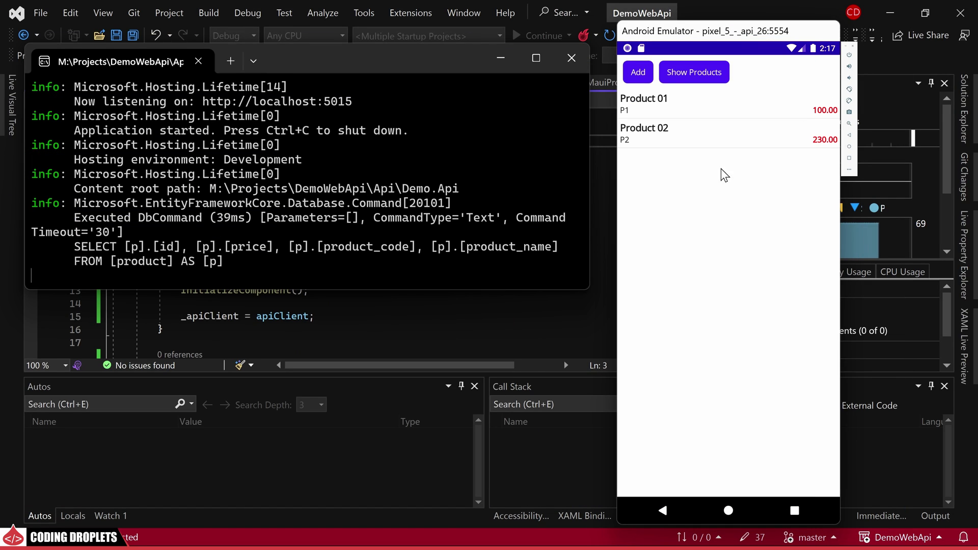
Step: Add Test Product 01 (TP01, price 10.00), refresh the list, and bring up Product 02's actions
{"action": "left_click", "coordinate": [637, 73]}
{"action": "type", "text": "T"}
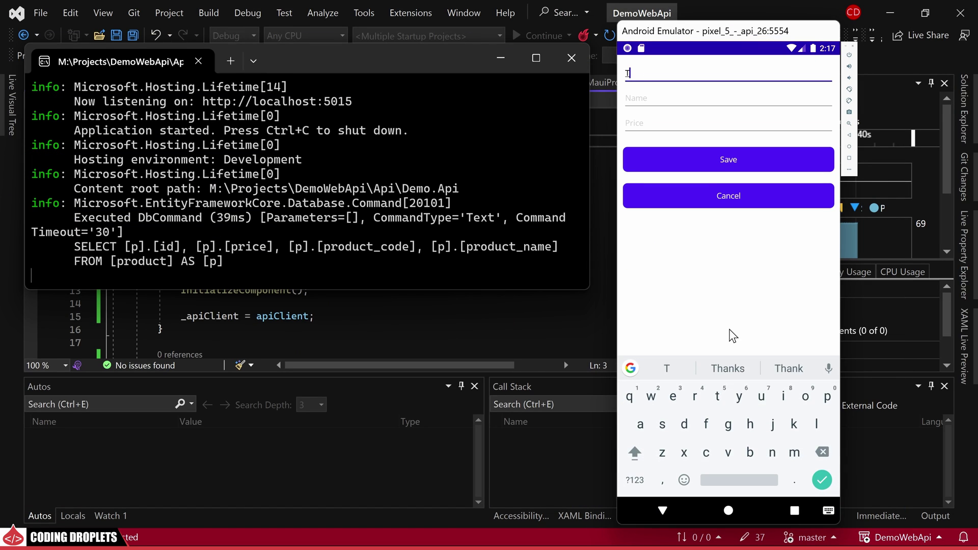
{"action": "type", "text": "P01"}
{"action": "key", "text": "Tab"}
{"action": "type", "text": "Tes"}
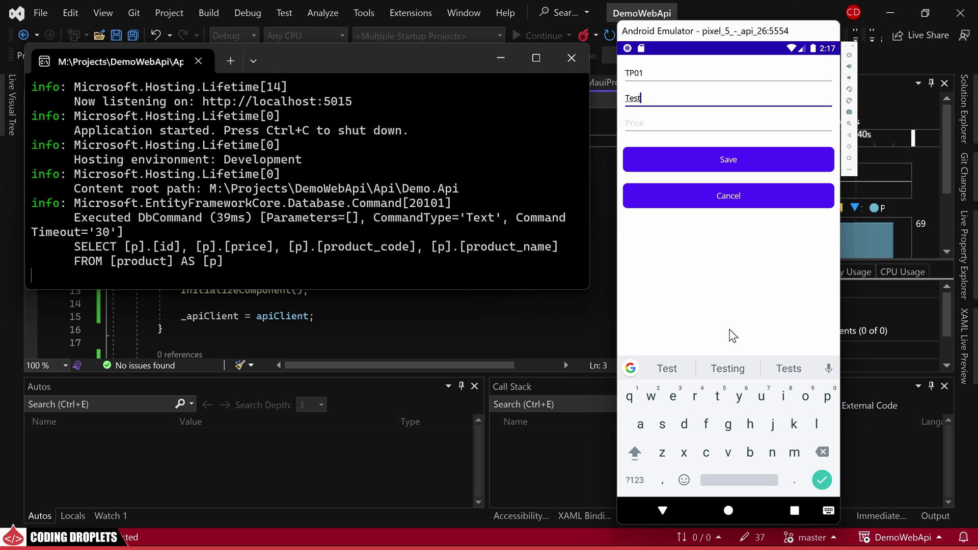
{"action": "type", "text": "t Product 01"}
{"action": "key", "text": "Tab"}
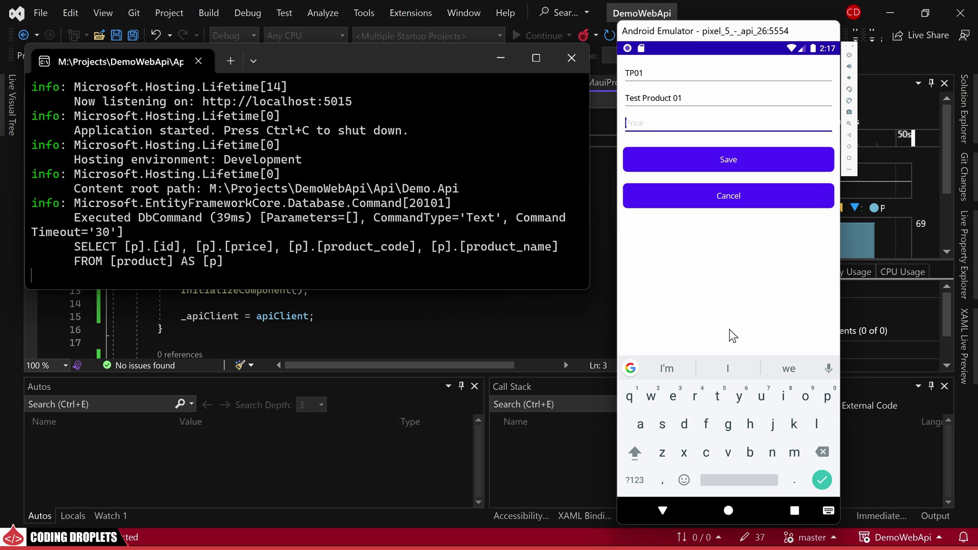
{"action": "type", "text": "10"}
{"action": "left_click", "coordinate": [662, 166]}
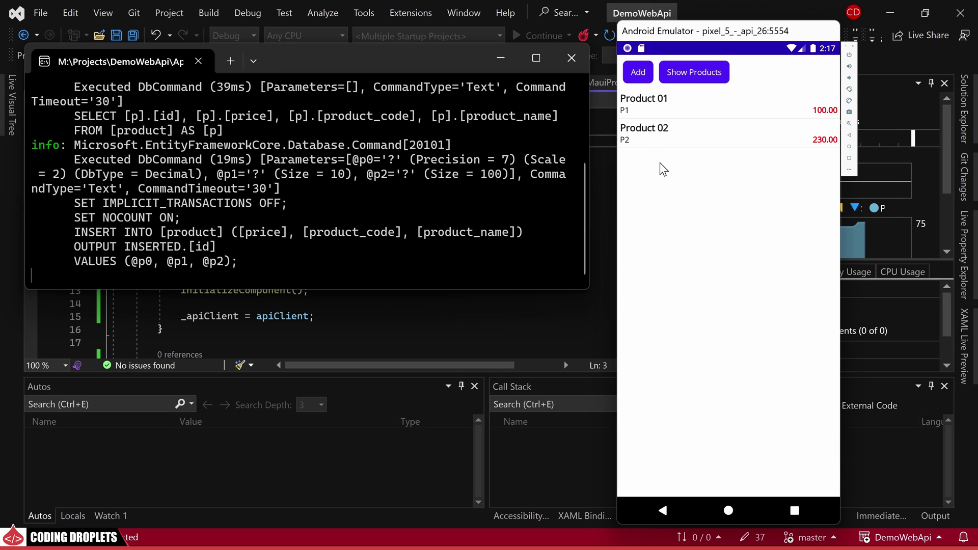
{"action": "left_click", "coordinate": [699, 79]}
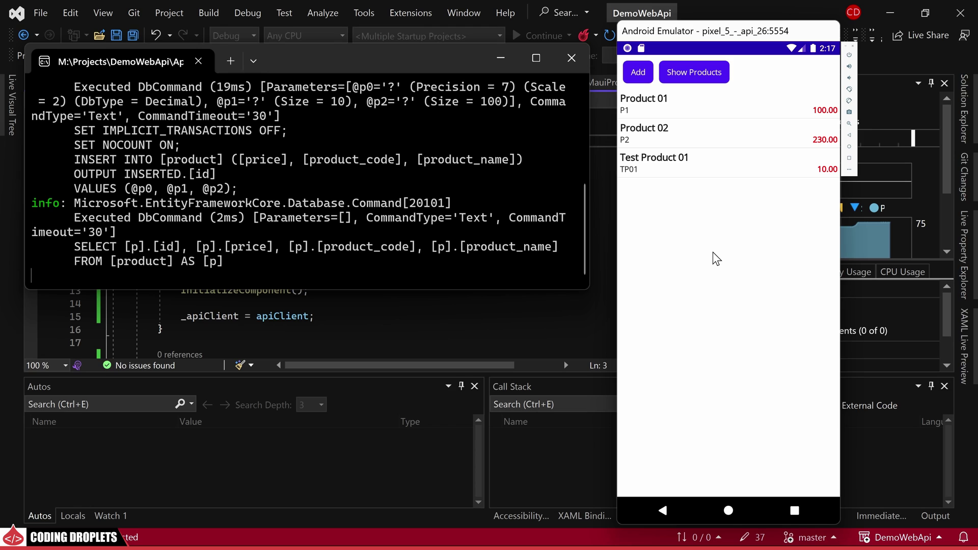
{"action": "left_click", "coordinate": [687, 136]}
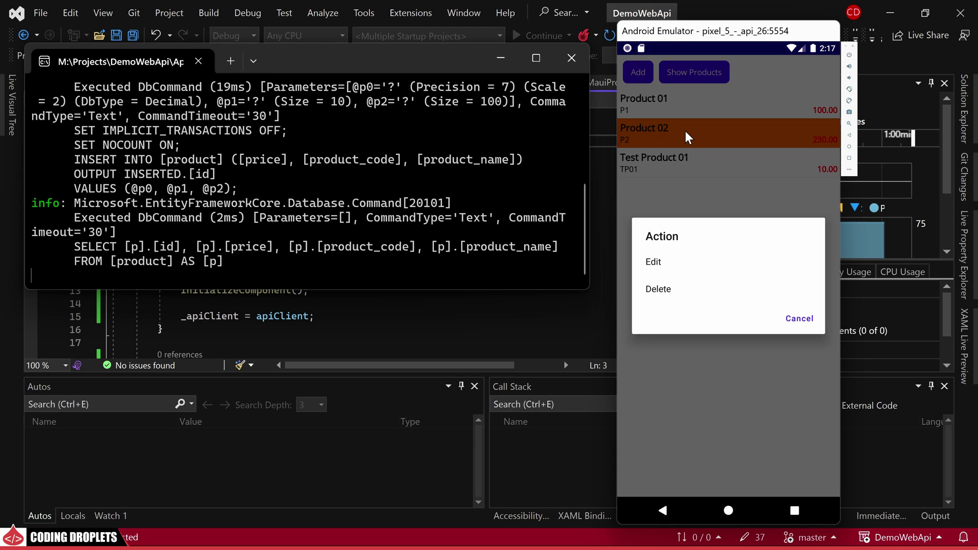
Step: Open Product 02's edit form, then paste a LoadProductDetails() call into the AddEditProduct constructor
{"action": "left_click", "coordinate": [714, 267]}
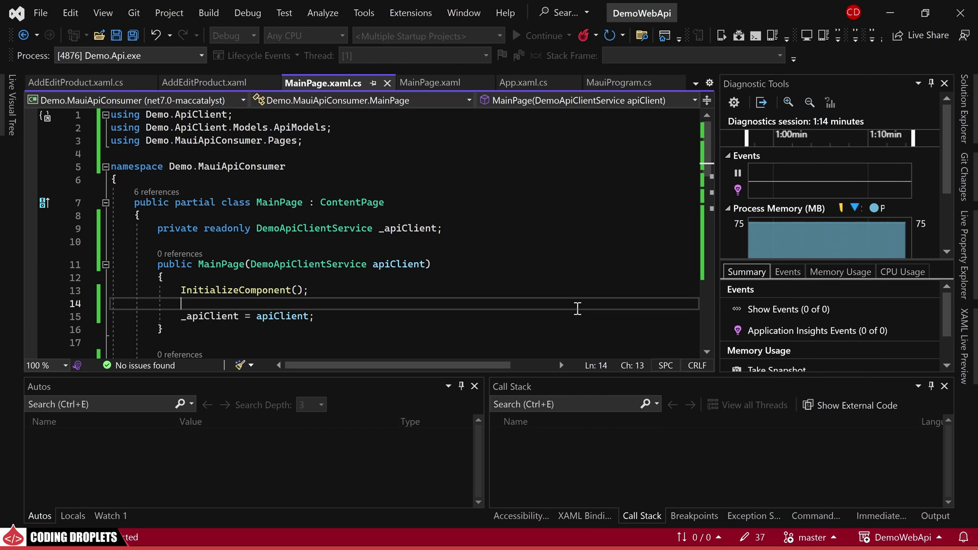
{"action": "left_click", "coordinate": [105, 84]}
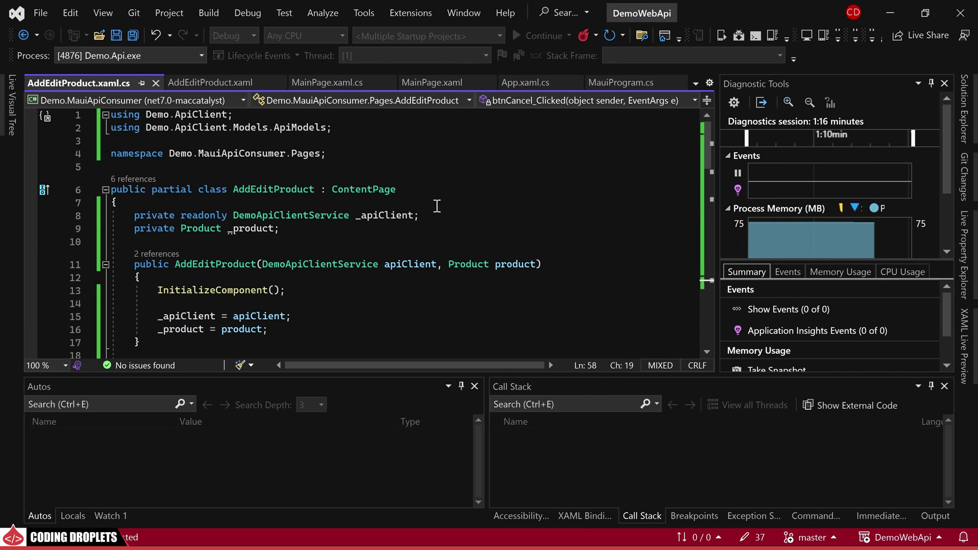
{"action": "scroll", "coordinate": [437, 205], "scroll_direction": "down", "scroll_amount": 2}
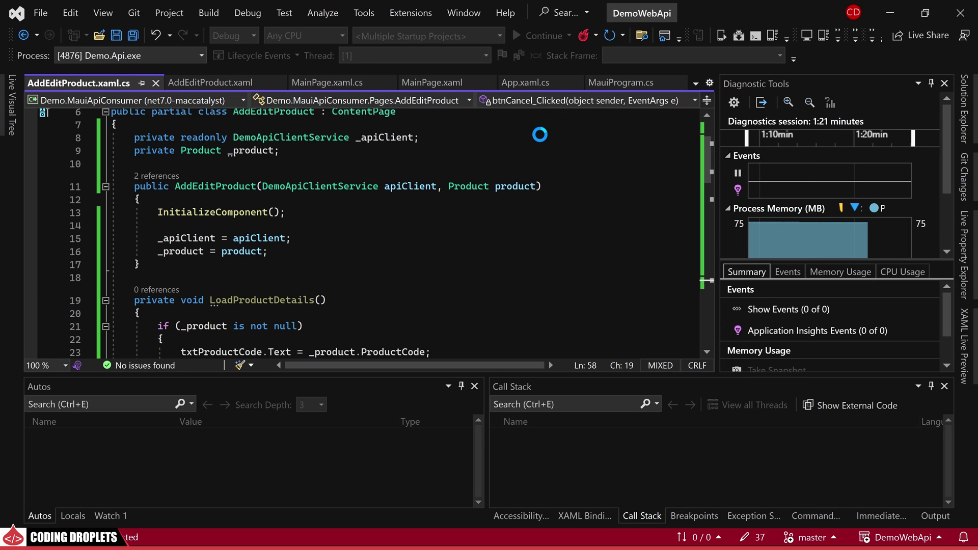
{"action": "left_click_drag", "start_coordinate": [190, 279], "coordinate": [332, 278]}
{"action": "key", "text": "ctrl+c"}
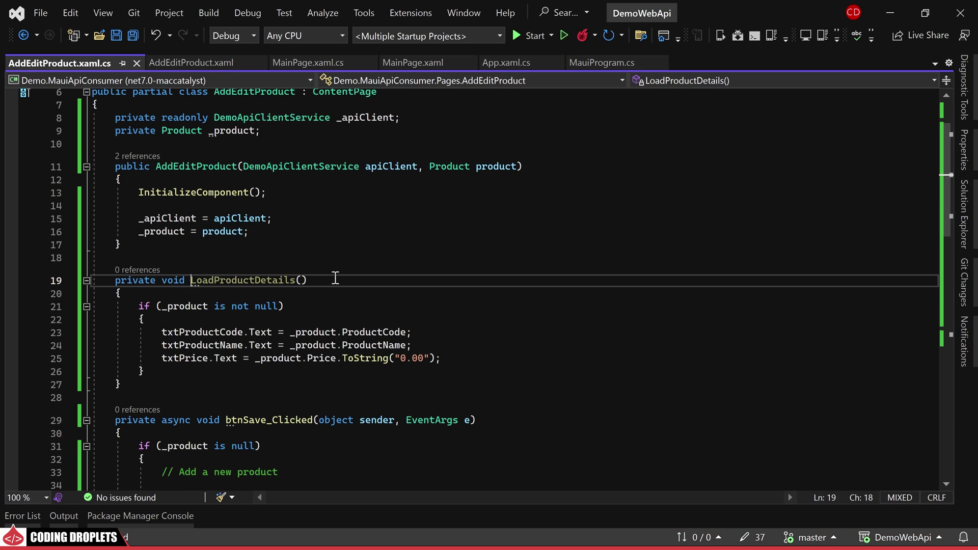
{"action": "left_click", "coordinate": [250, 236]}
{"action": "key", "text": "Return"}
{"action": "key", "text": "ctrl+v"}
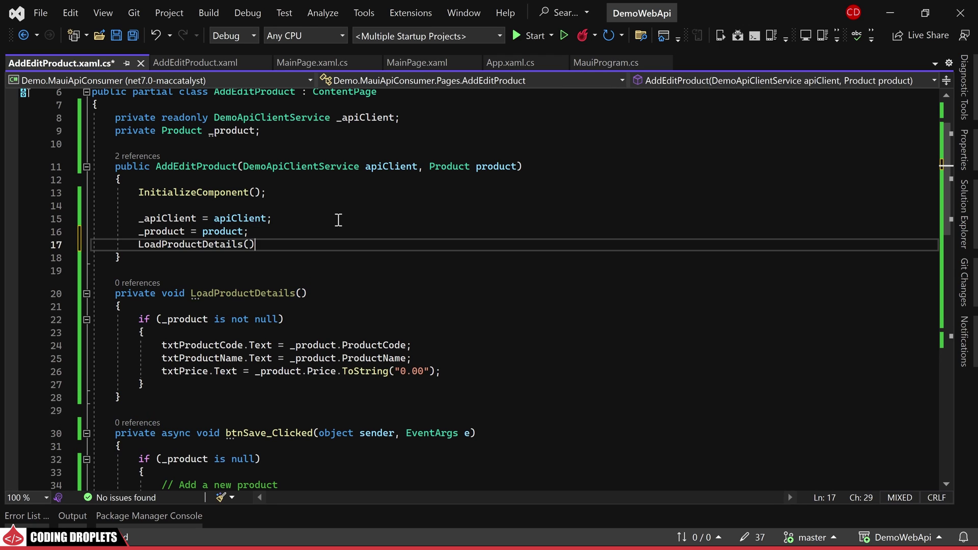
{"action": "type", "text": ";"}
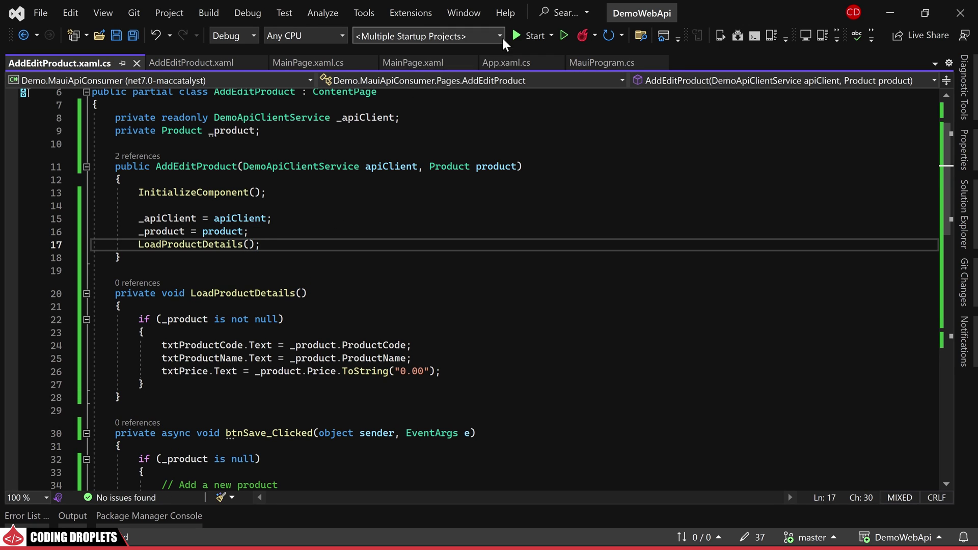
Step: Rerun the apps and change Product 02 to Product 400, code P400, price 400.00
{"action": "left_click", "coordinate": [527, 36]}
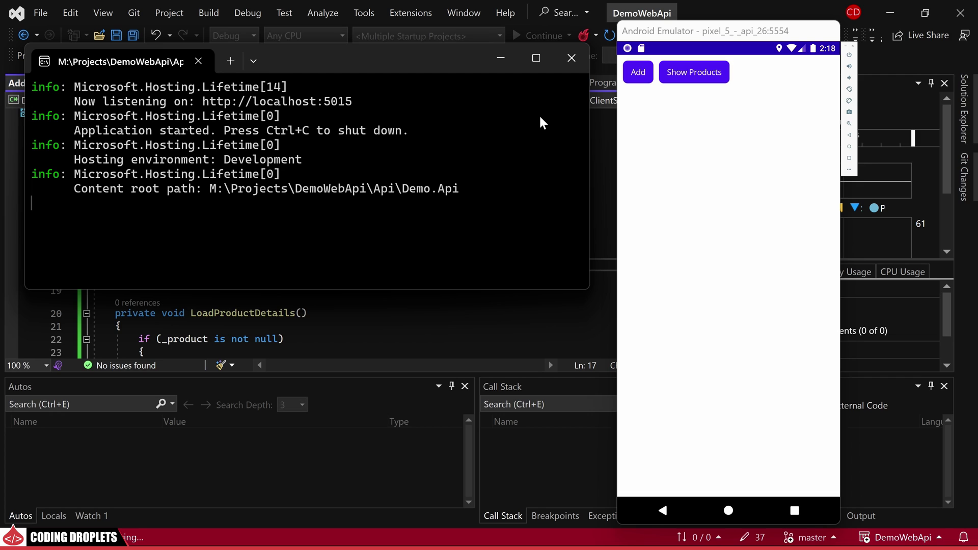
{"action": "left_click", "coordinate": [686, 83]}
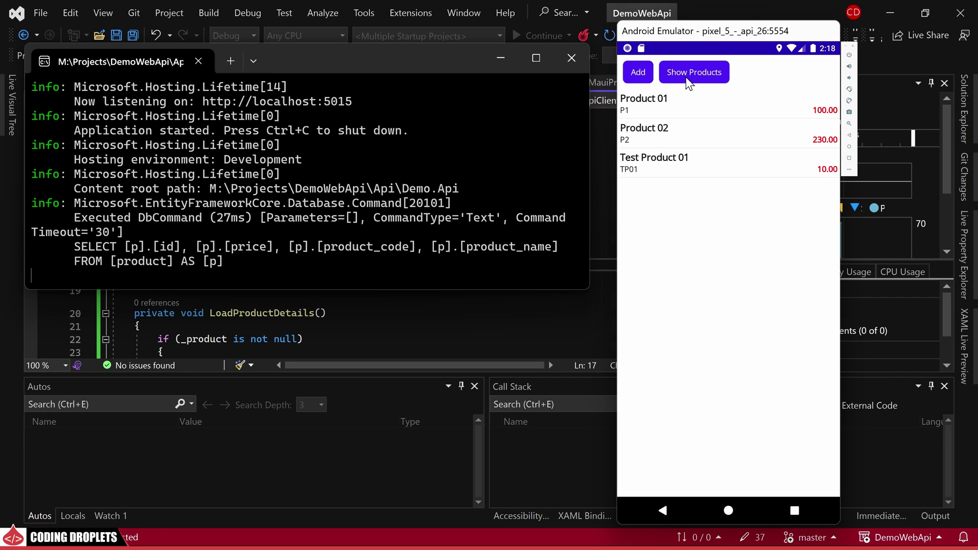
{"action": "left_click", "coordinate": [745, 136]}
{"action": "left_click", "coordinate": [743, 263]}
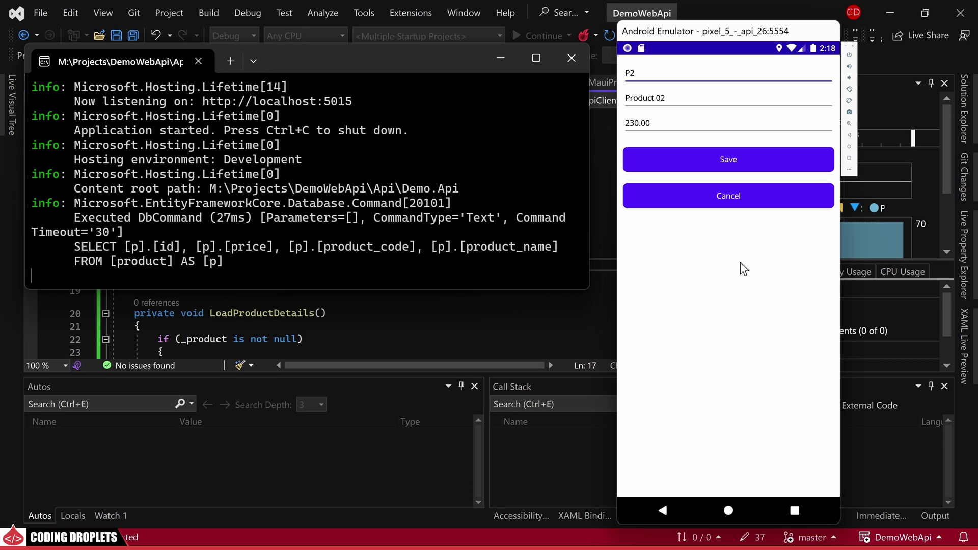
{"action": "left_click", "coordinate": [703, 103]}
{"action": "key", "text": "BackSpace"}
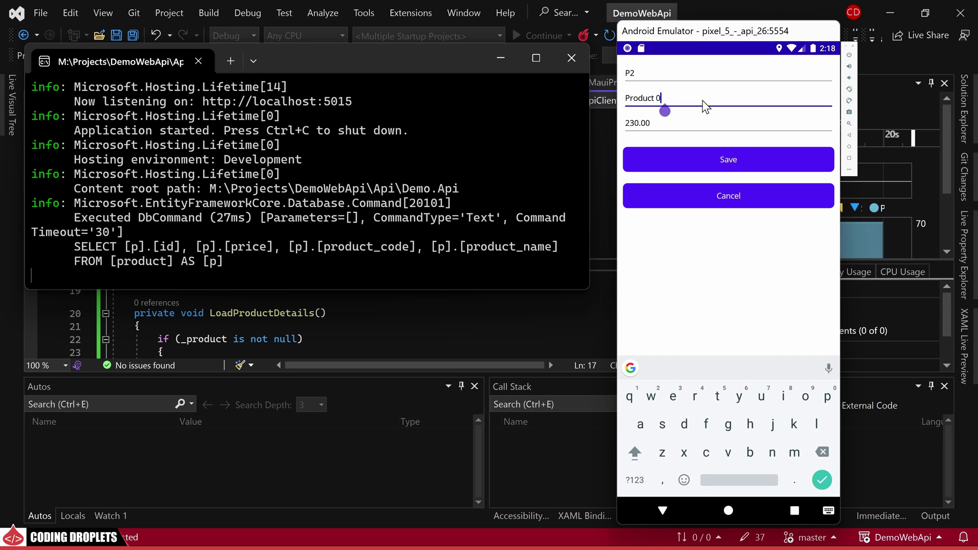
{"action": "key", "text": "BackSpace"}
{"action": "type", "text": "40"}
{"action": "left_click", "coordinate": [701, 123]}
{"action": "key", "text": "BackSpace"}
{"action": "key", "text": "BackSpace"}
{"action": "key", "text": "BackSpace"}
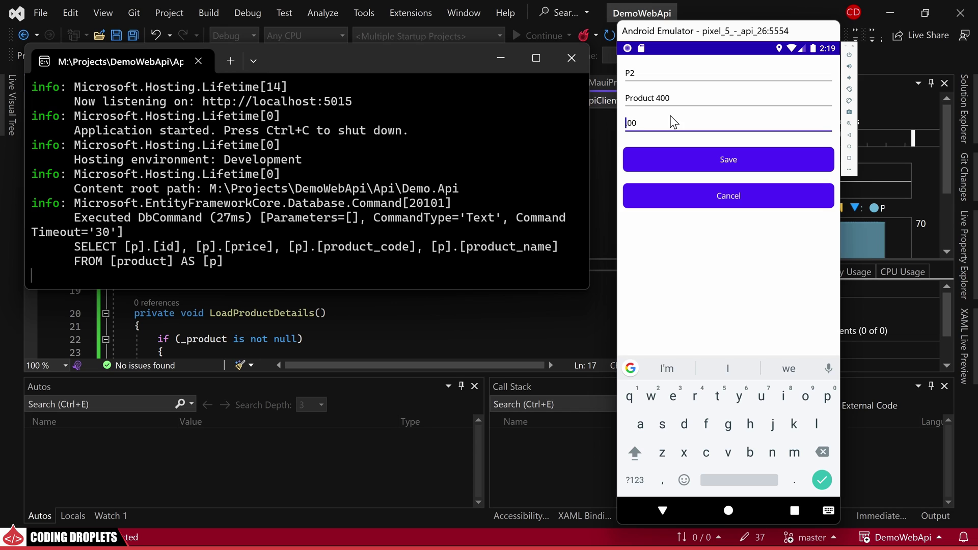
{"action": "type", "text": "400.00"}
{"action": "left_click", "coordinate": [634, 76]}
{"action": "type", "text": "400"}
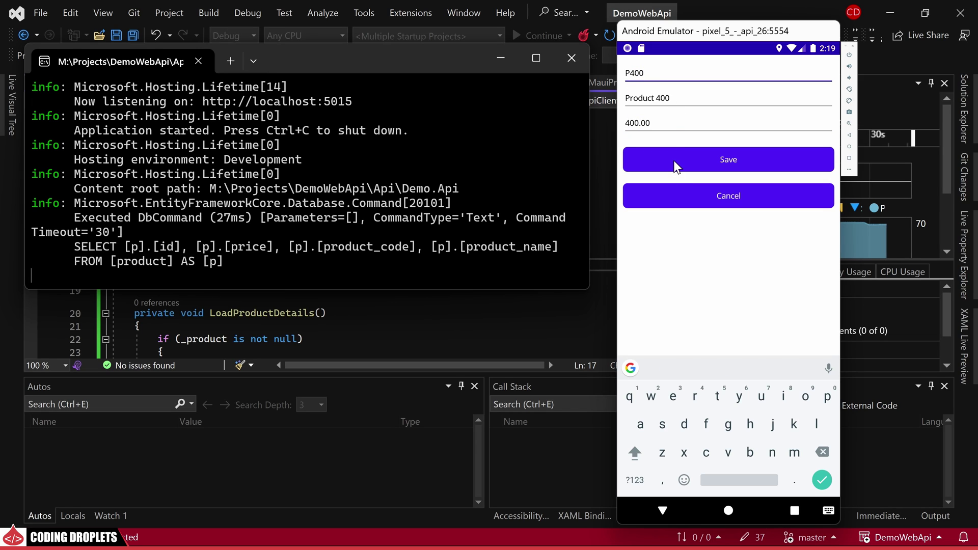
{"action": "left_click", "coordinate": [677, 161]}
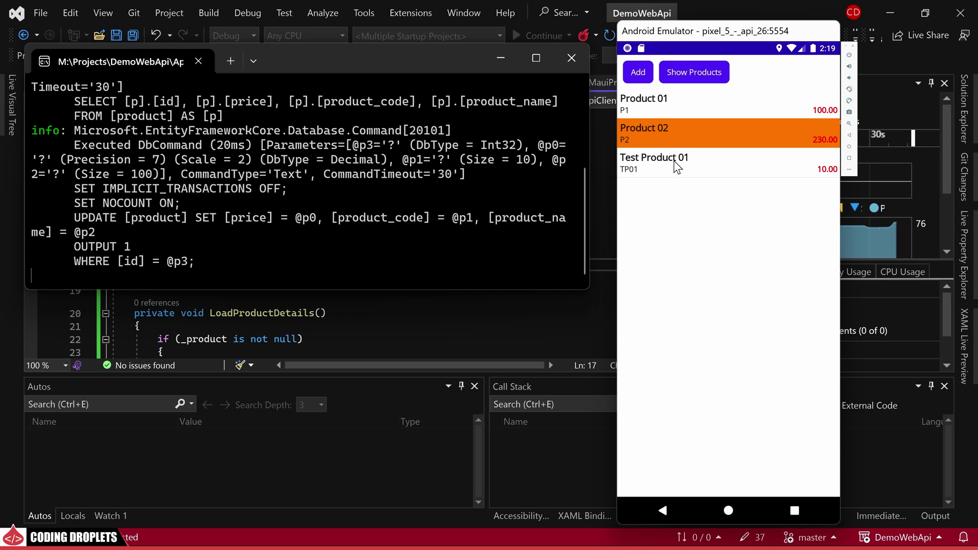
Step: Refresh the product list and delete Product 01
{"action": "left_click", "coordinate": [692, 73]}
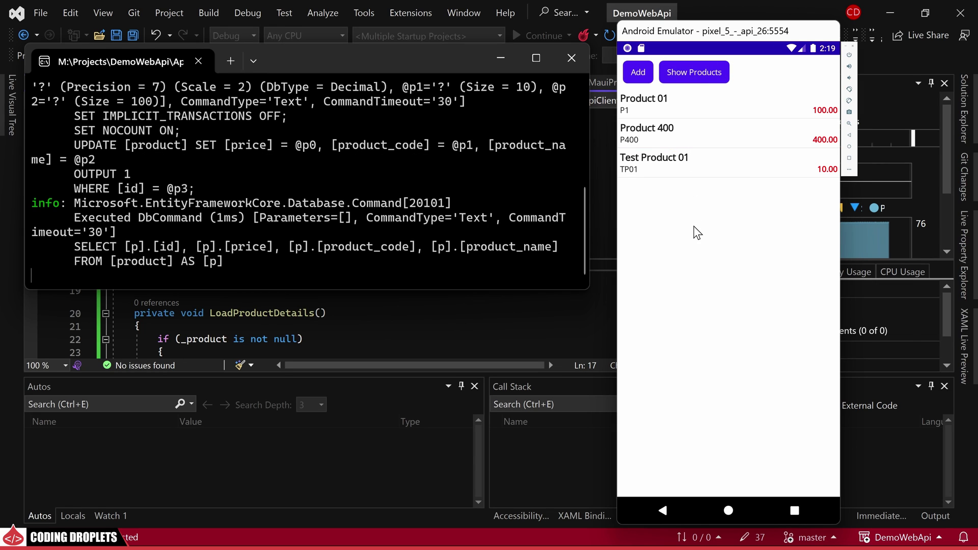
{"action": "left_click", "coordinate": [703, 108]}
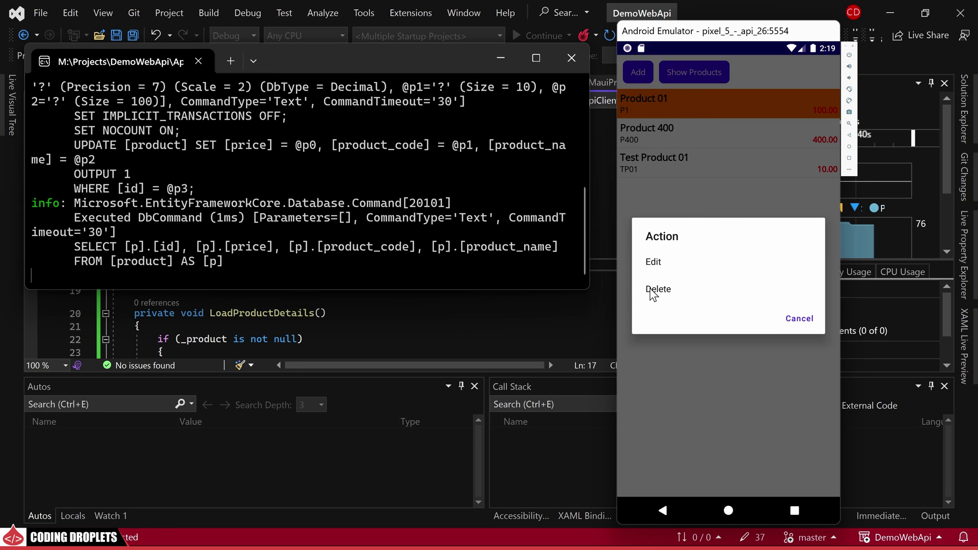
{"action": "left_click", "coordinate": [655, 290]}
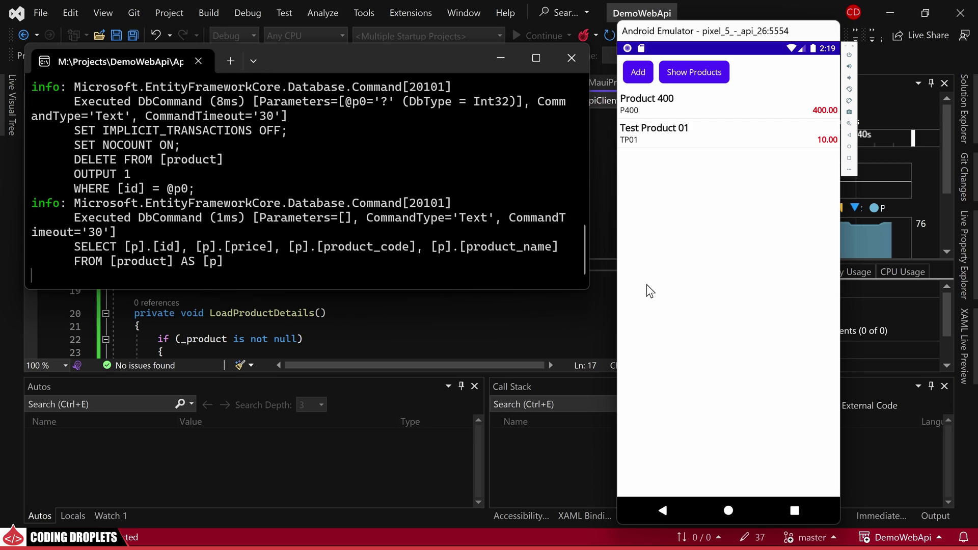